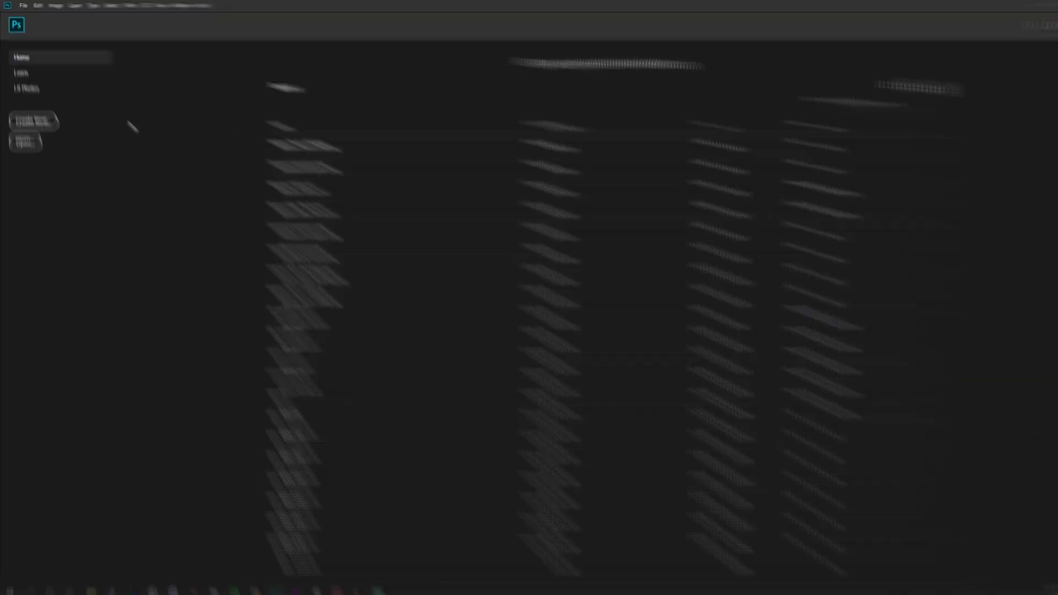
# Step: Create a new document from the saved 1920x1080 preset, in pixels at 300 pixels/inch with a white background
pyautogui.click(35, 118)
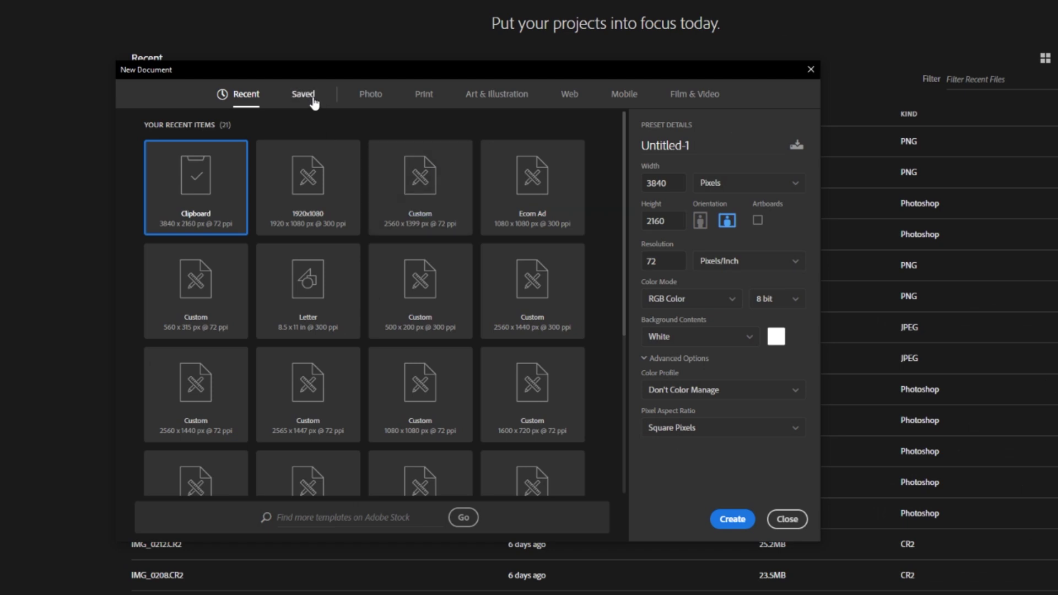
pyautogui.click(305, 96)
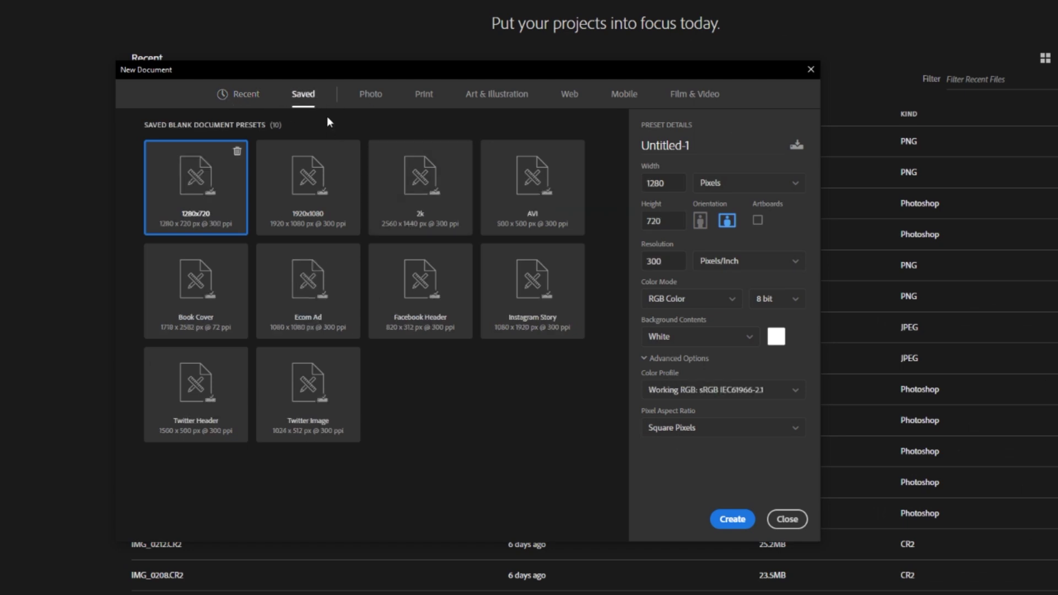
pyautogui.click(313, 207)
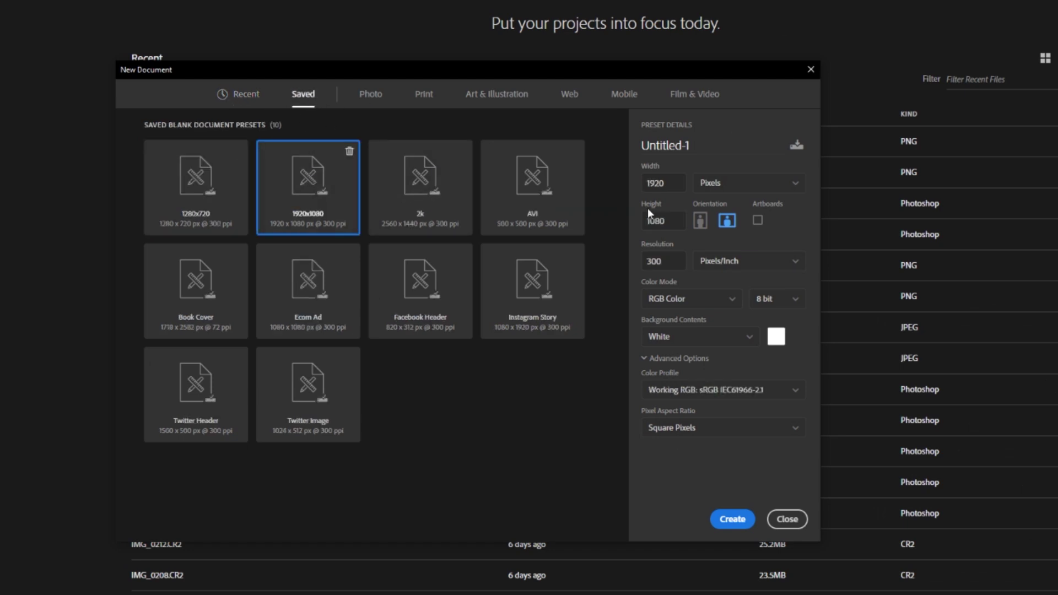
pyautogui.click(751, 191)
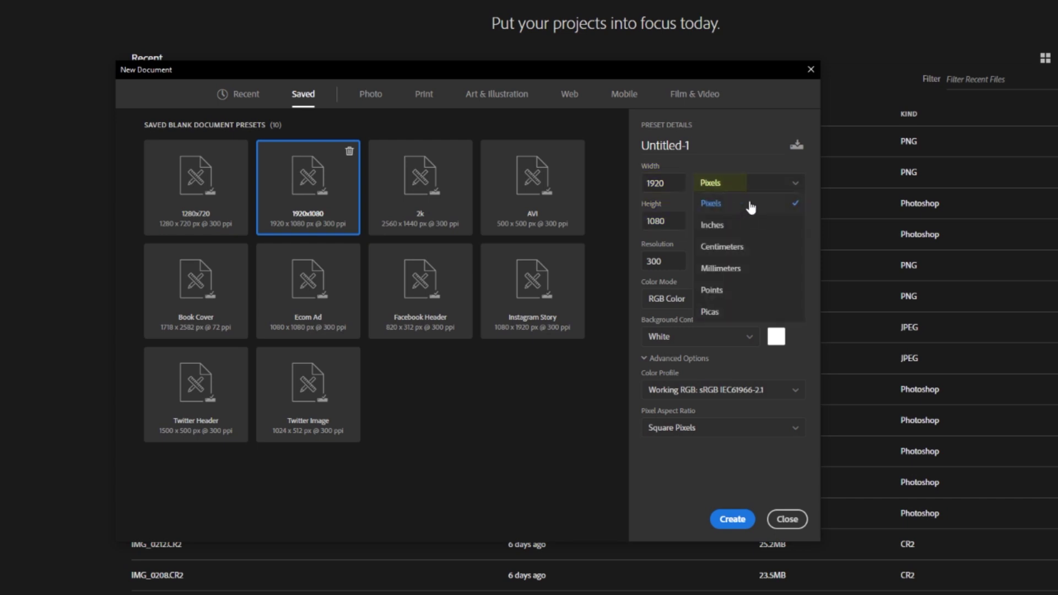
pyautogui.click(742, 208)
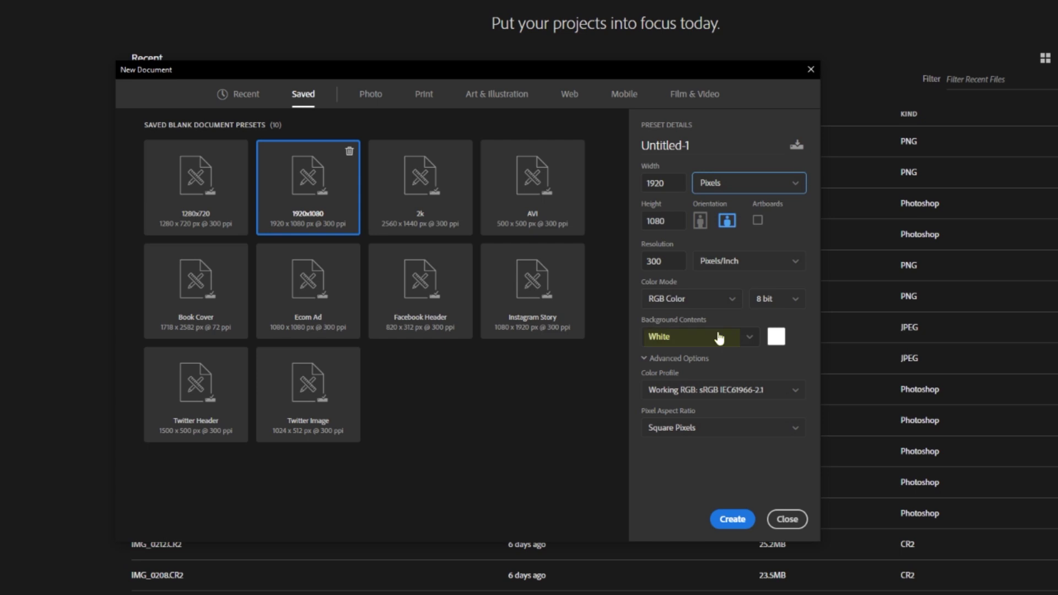
pyautogui.click(733, 519)
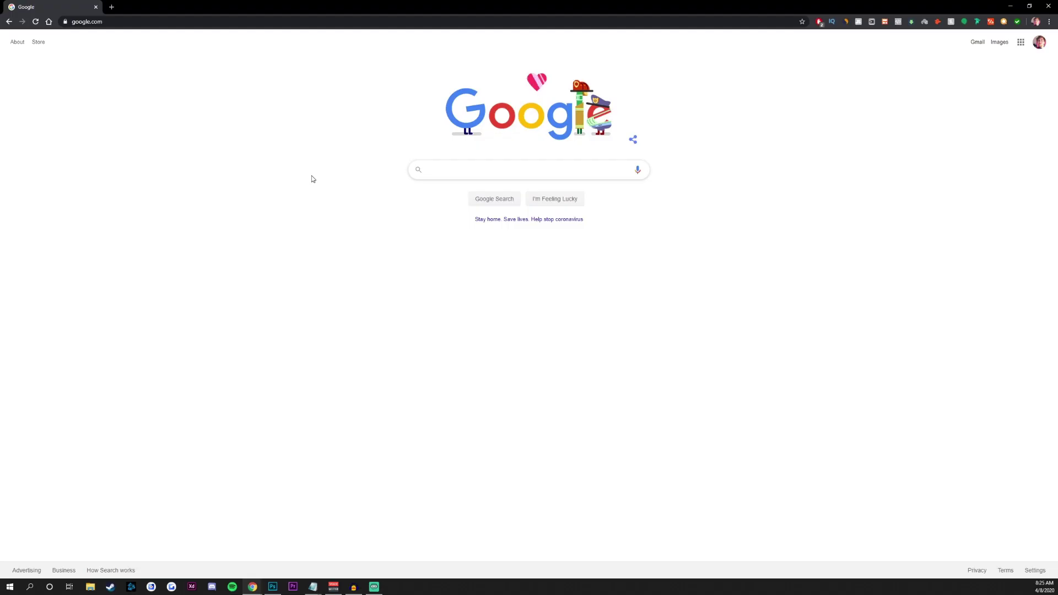
# Step: In the web browser, search Google Images for "fortnite" and copy the Epic Games island landscape image
pyautogui.write('fort')
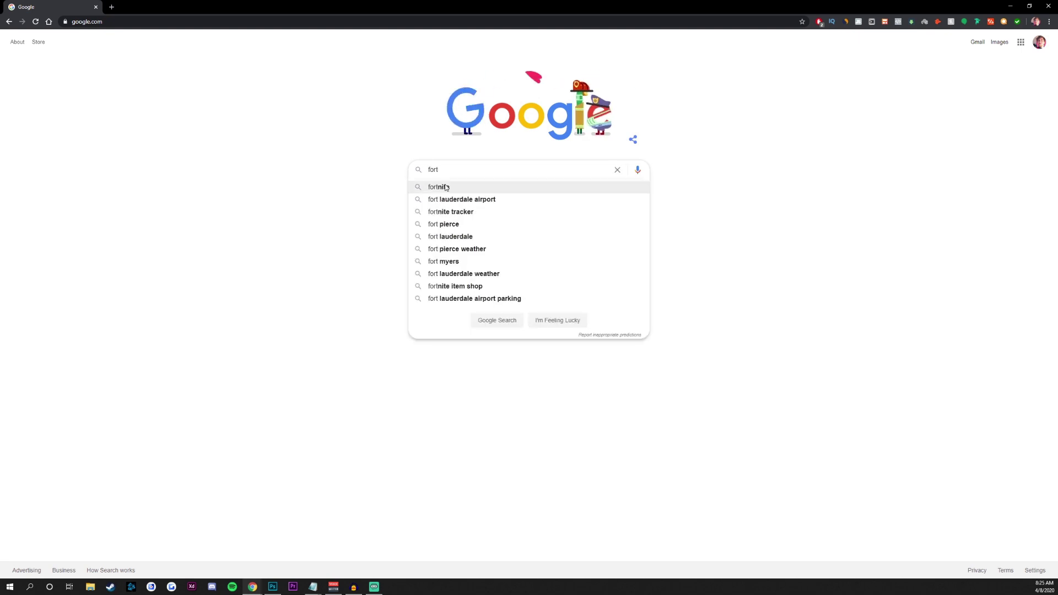
pyautogui.click(441, 187)
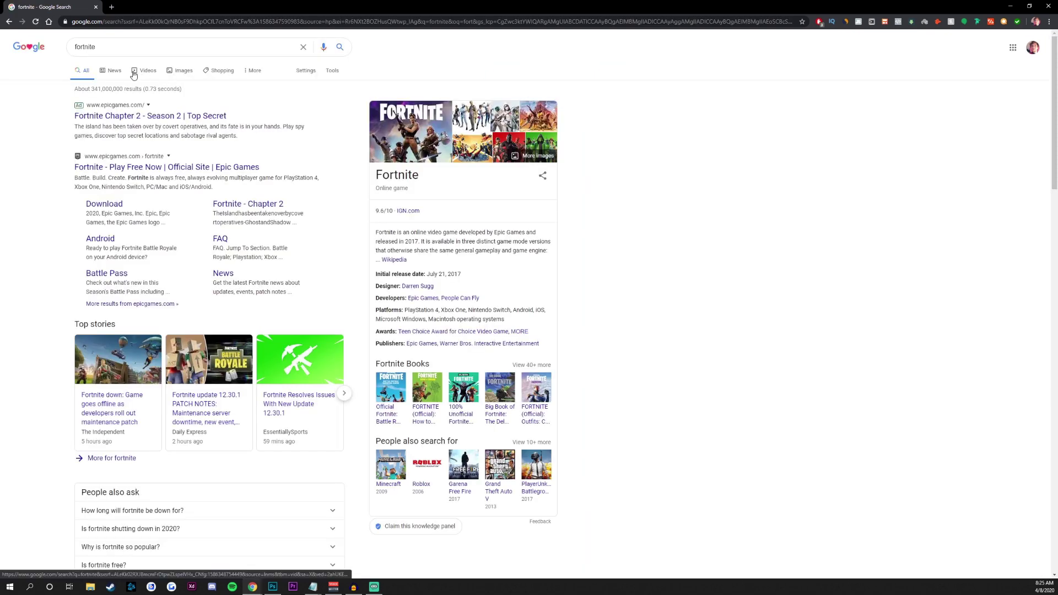
pyautogui.click(176, 73)
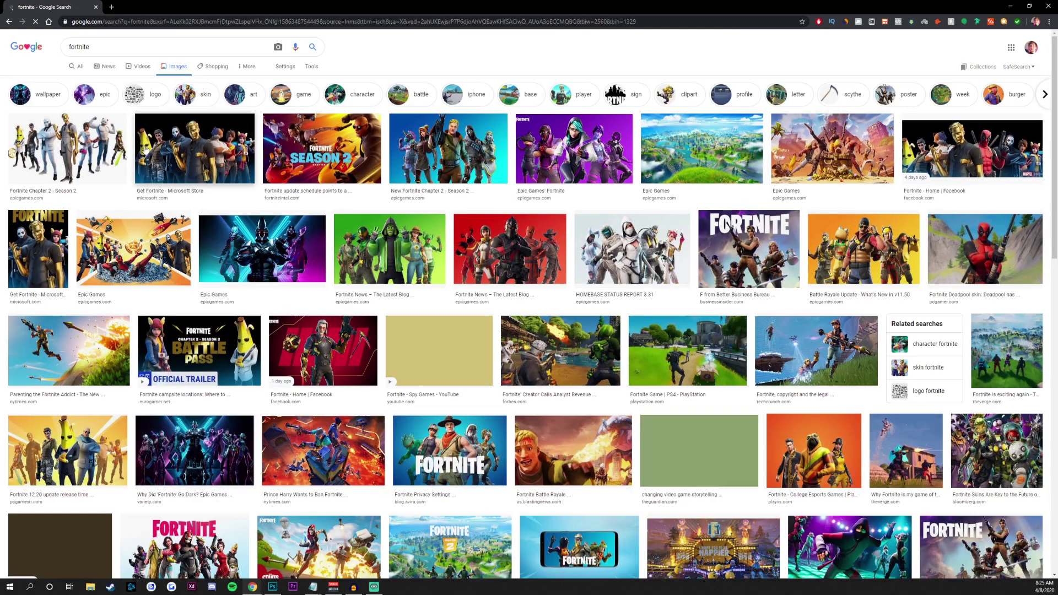
pyautogui.click(723, 148)
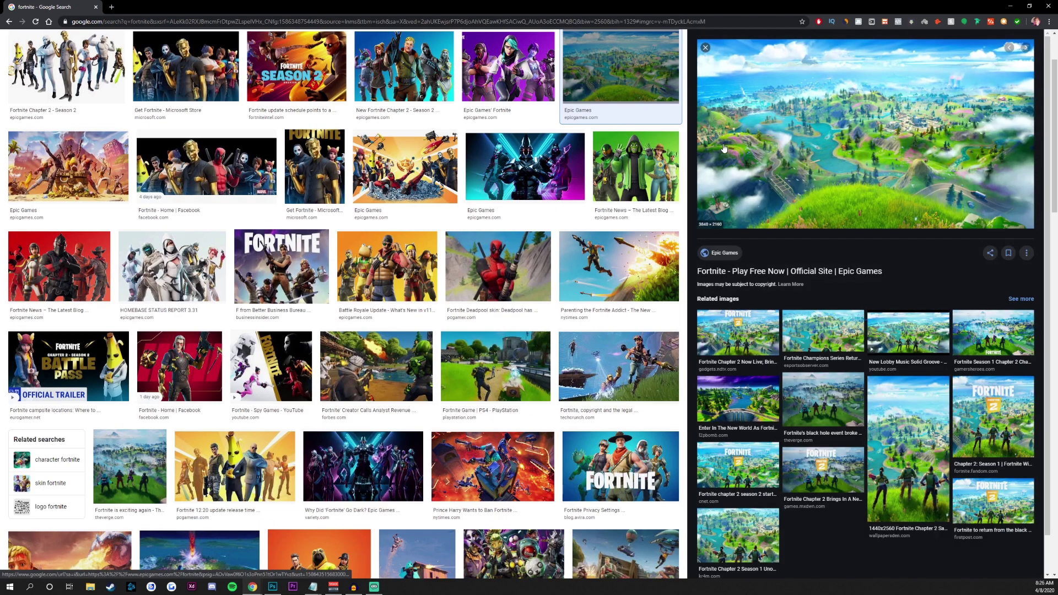
pyautogui.rightClick(774, 148)
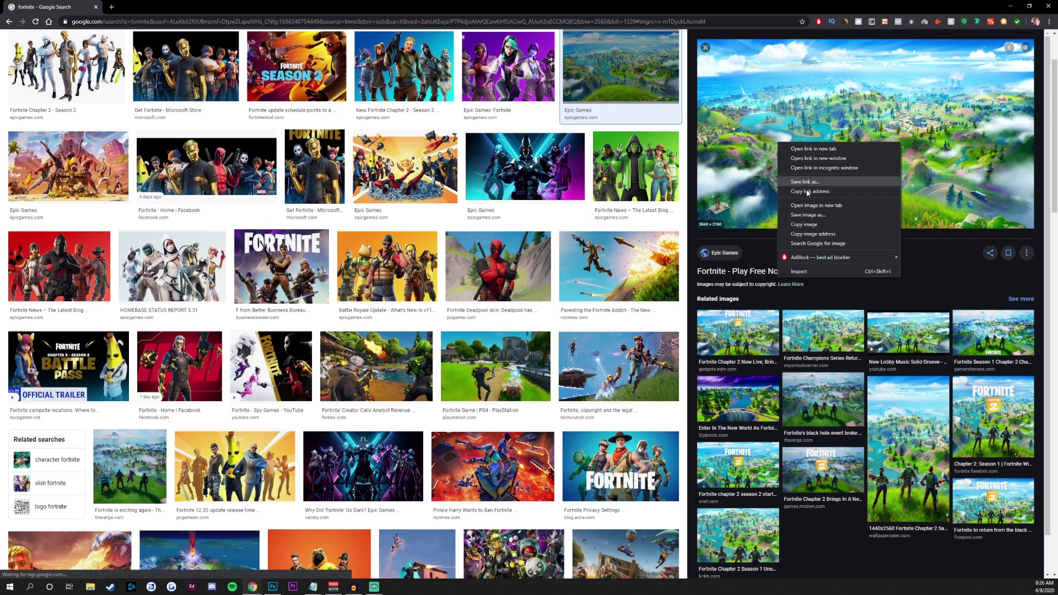
pyautogui.click(818, 228)
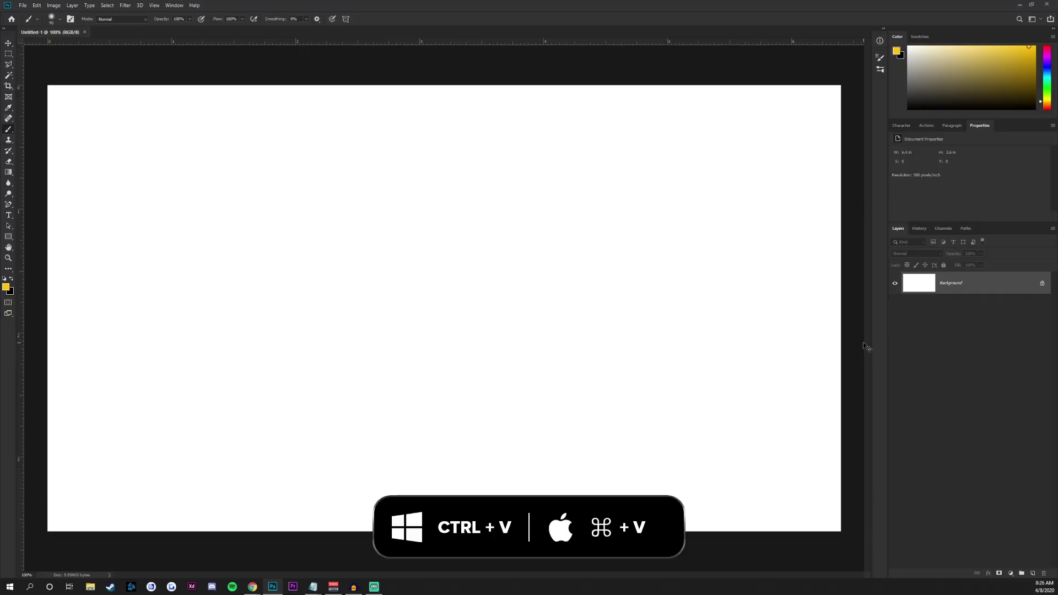
# Step: Back in Photoshop, paste the landscape image into the blank document and scale it to 50% so it exactly fills the canvas
pyautogui.hotkey('ctrl', 'v')
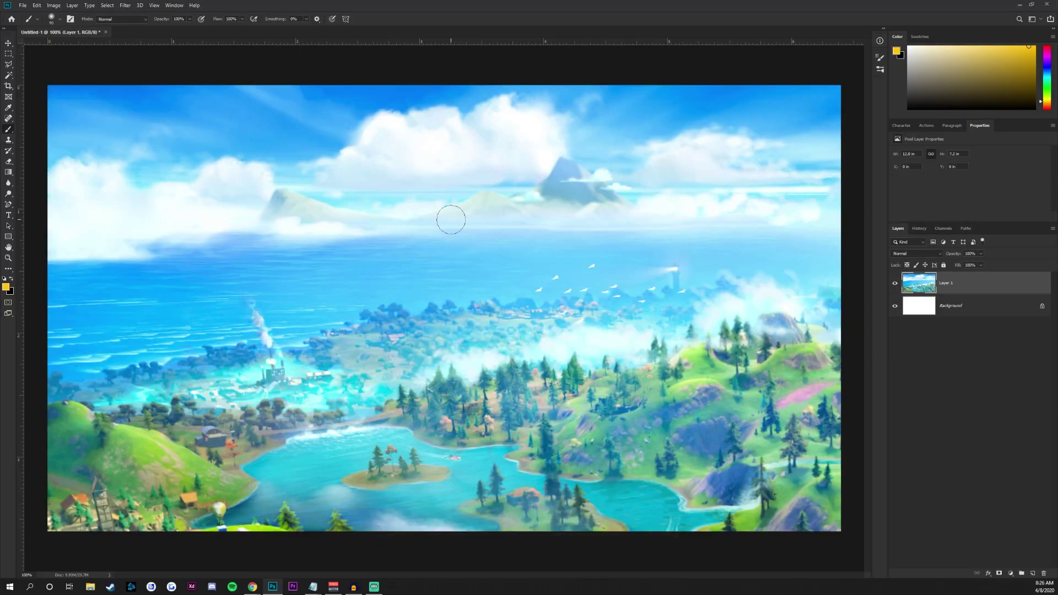
pyautogui.scroll(-2, 450, 219)
pyautogui.scroll(-3, 454, 216)
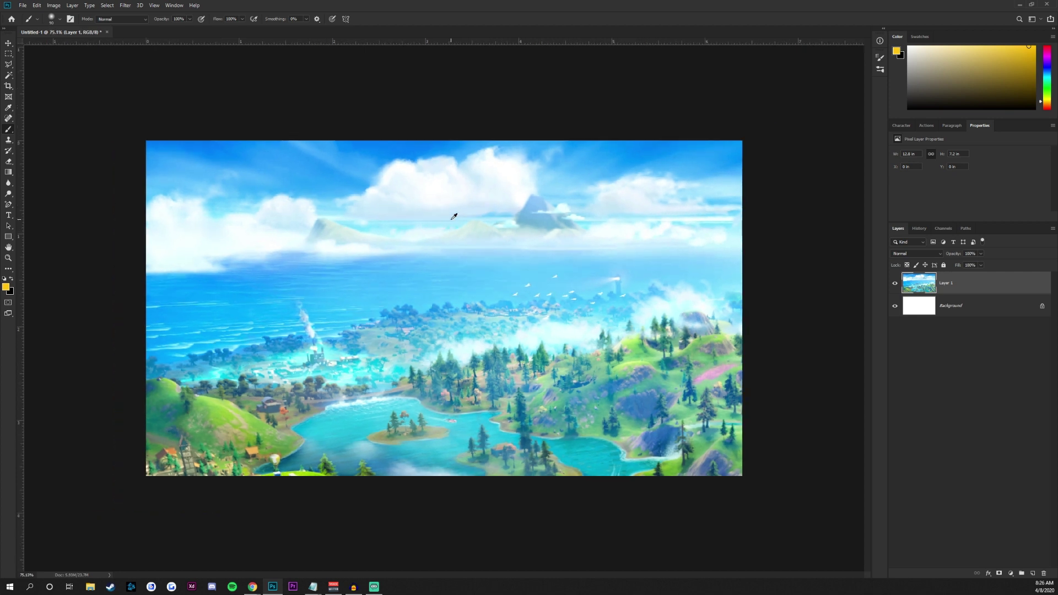
pyautogui.scroll(-1, 454, 216)
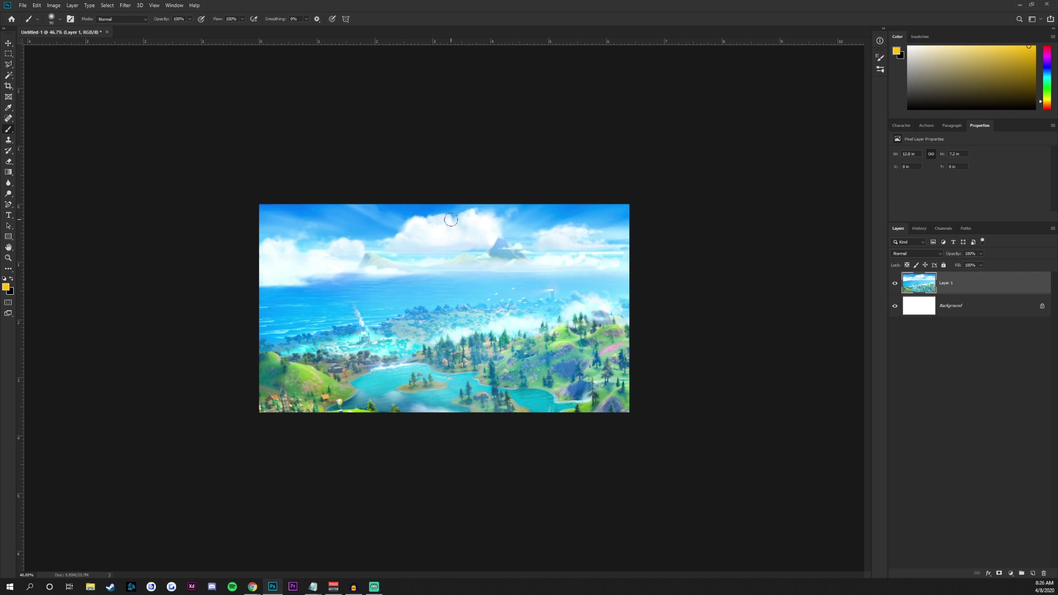
pyautogui.hotkey('ctrl', 't')
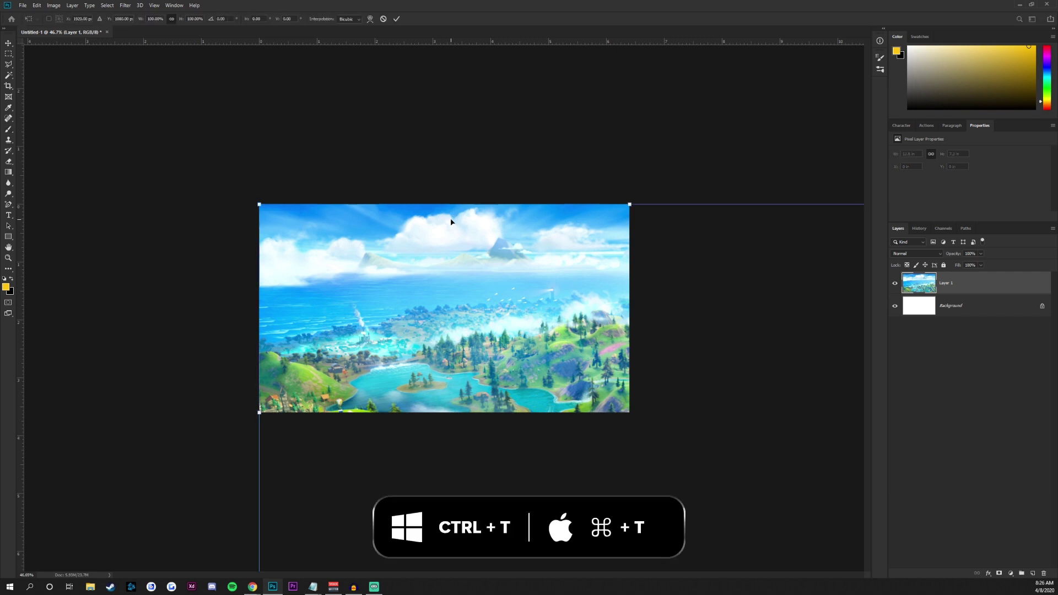
pyautogui.hotkey('ctrl', '-')
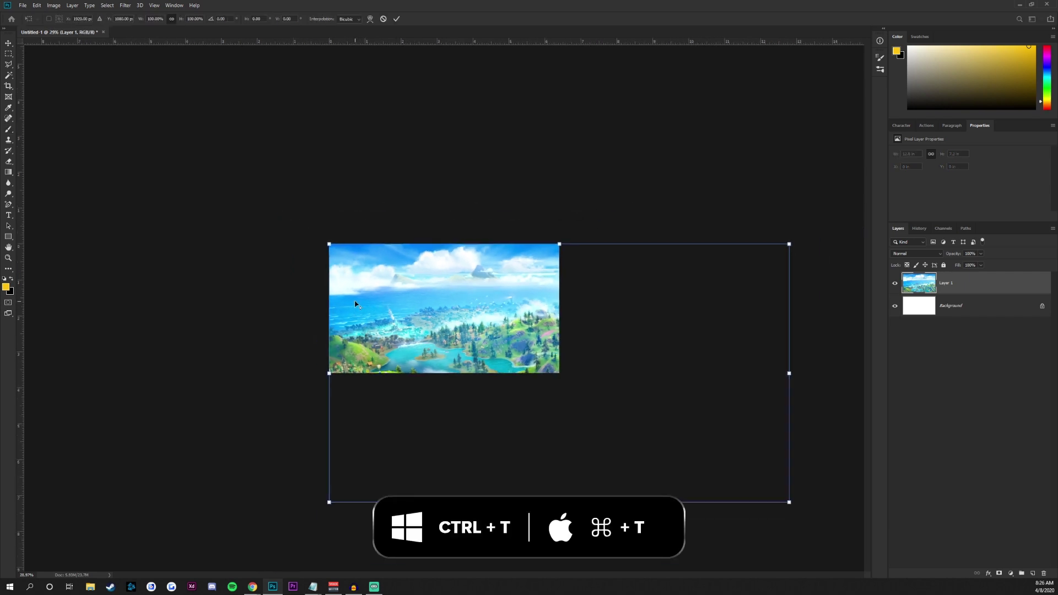
pyautogui.moveTo(789, 373); pyautogui.dragTo(677, 364)
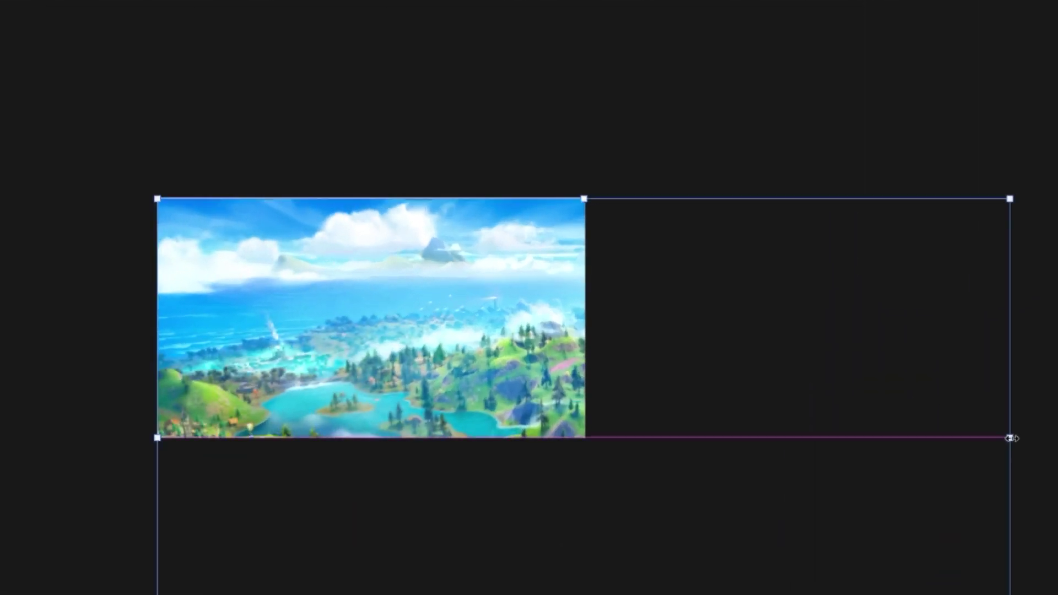
pyautogui.moveTo(803, 422); pyautogui.dragTo(585, 399)
pyautogui.moveTo(371, 593); pyautogui.dragTo(363, 438)
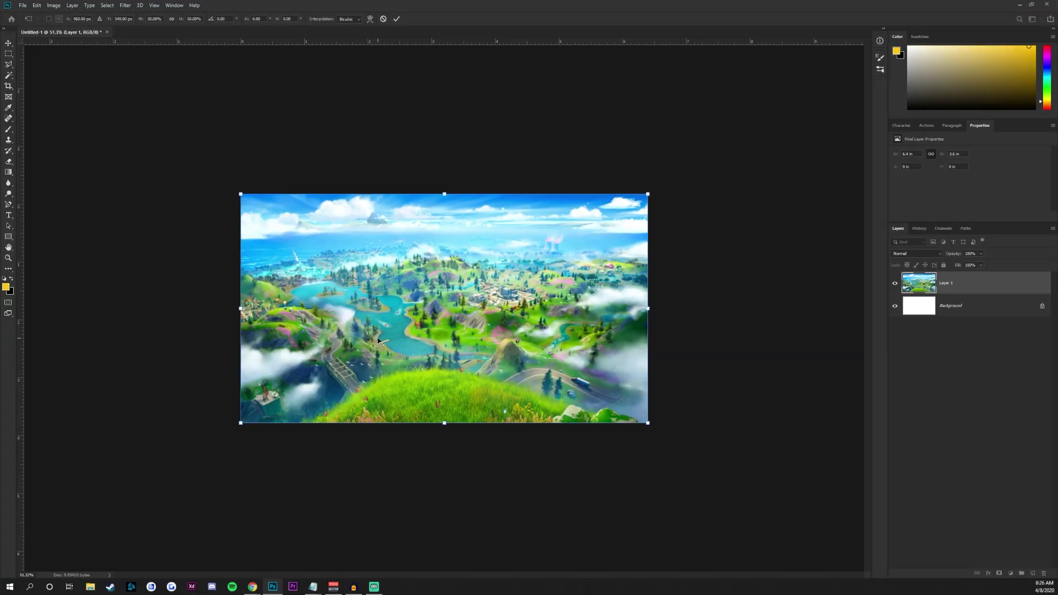
pyautogui.hotkey('ctrl', '0')
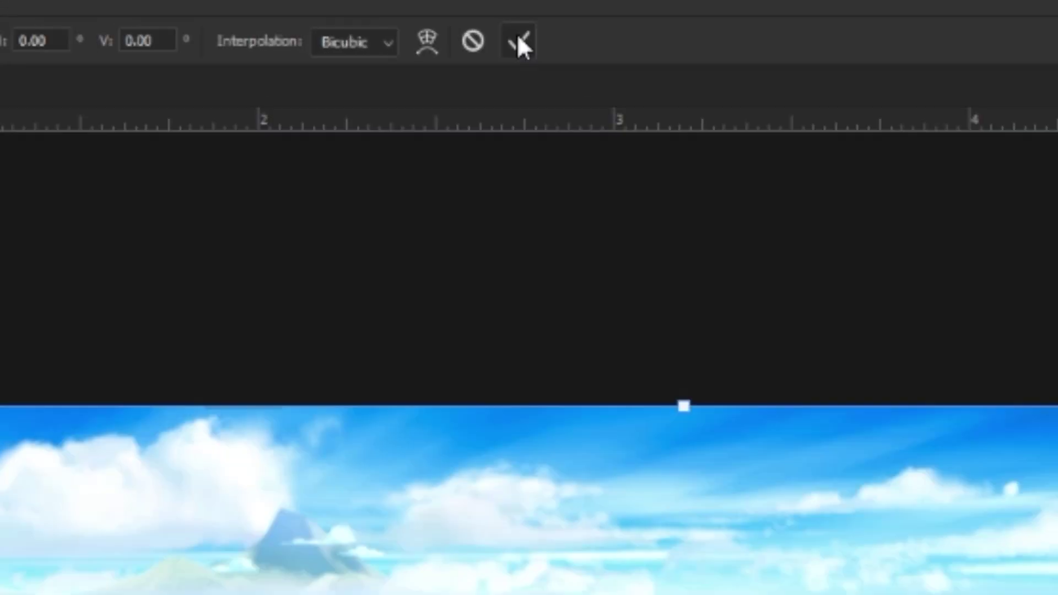
pyautogui.click(518, 40)
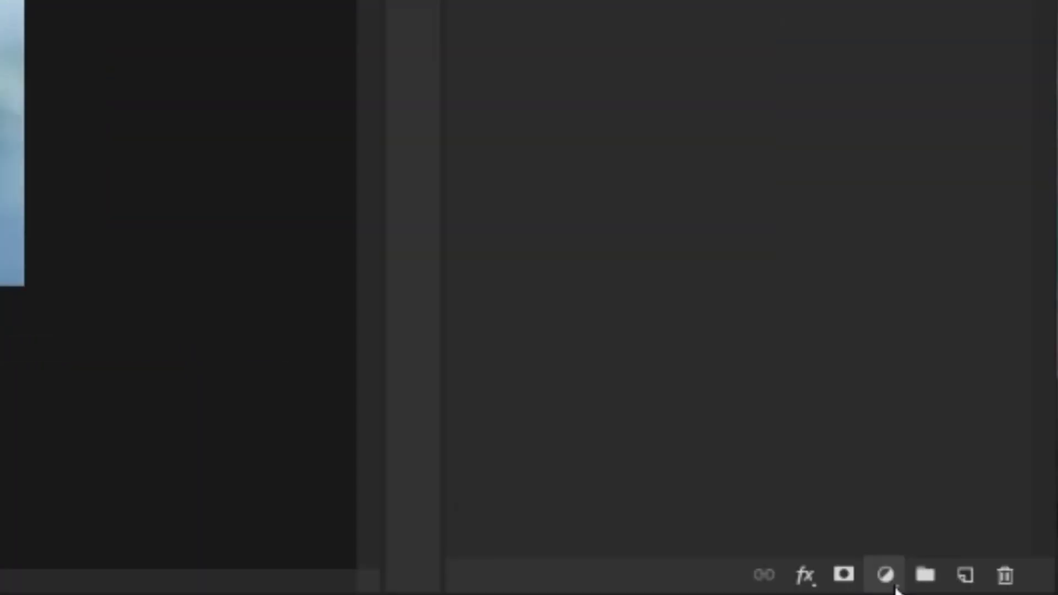
# Step: Add a Gradient Map adjustment layer above the landscape image and apply a dark-blue-to-cyan gradient
pyautogui.click(1012, 575)
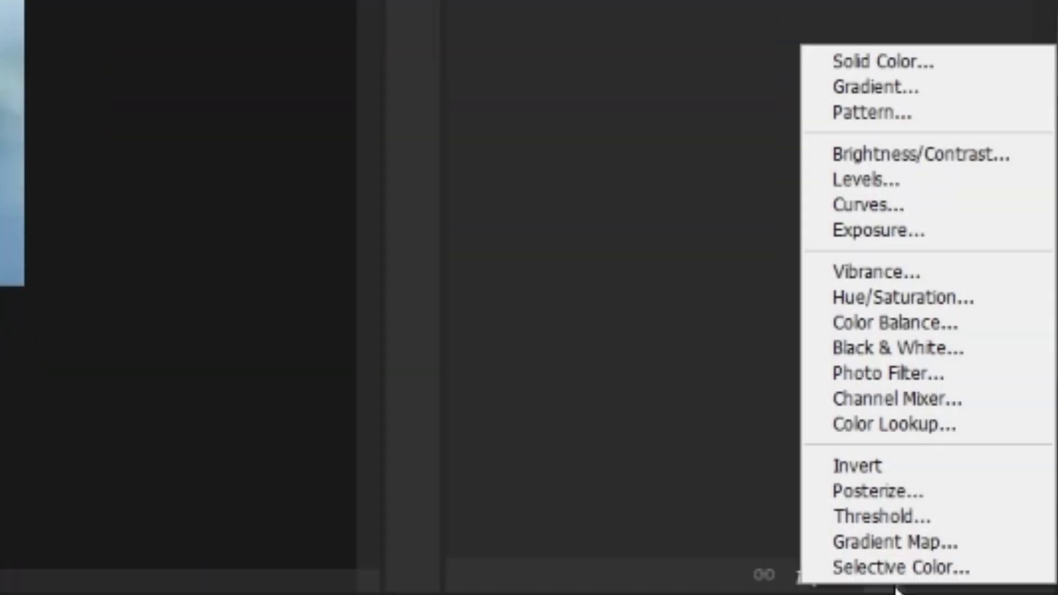
pyautogui.click(911, 545)
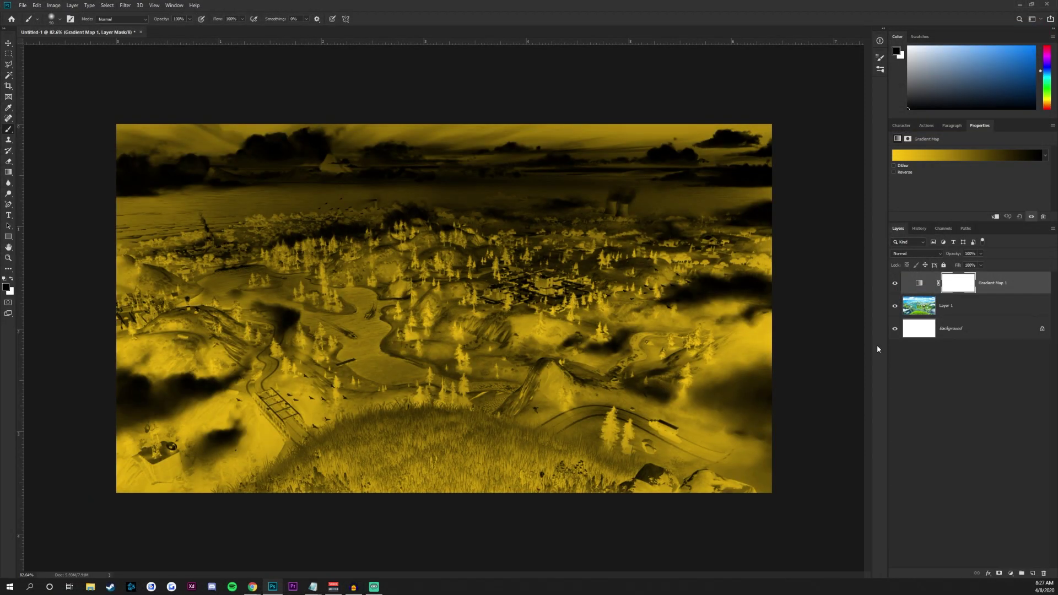
pyautogui.click(1045, 156)
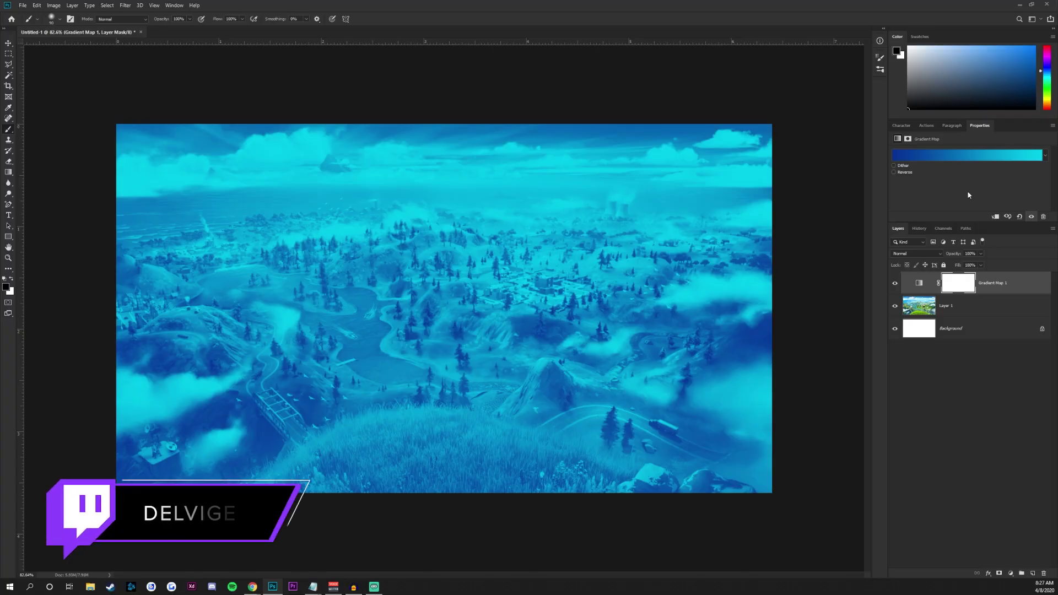
# Step: Set the gradient map's dark stop to #063296 and its light stop to #00cdec
pyautogui.click(951, 154)
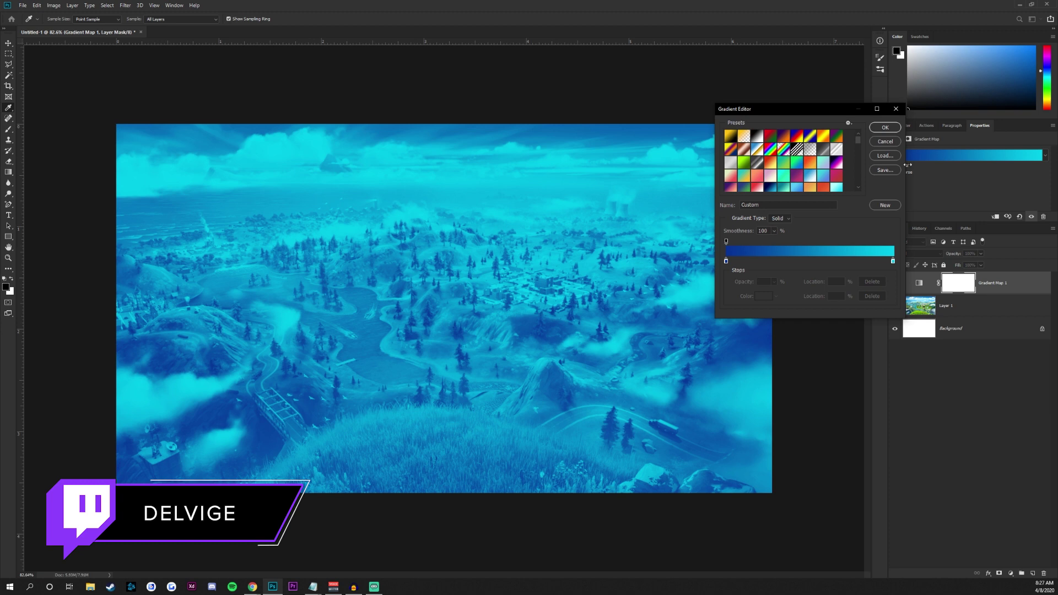
pyautogui.doubleClick(726, 261)
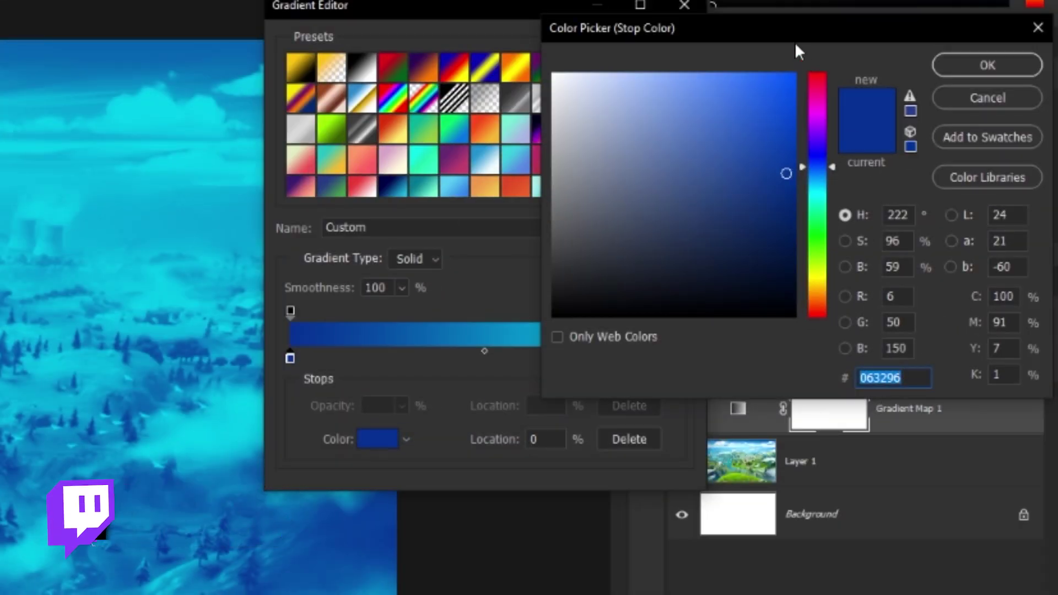
pyautogui.press('Return')
pyautogui.doubleClick(290, 358)
pyautogui.click(165, 72)
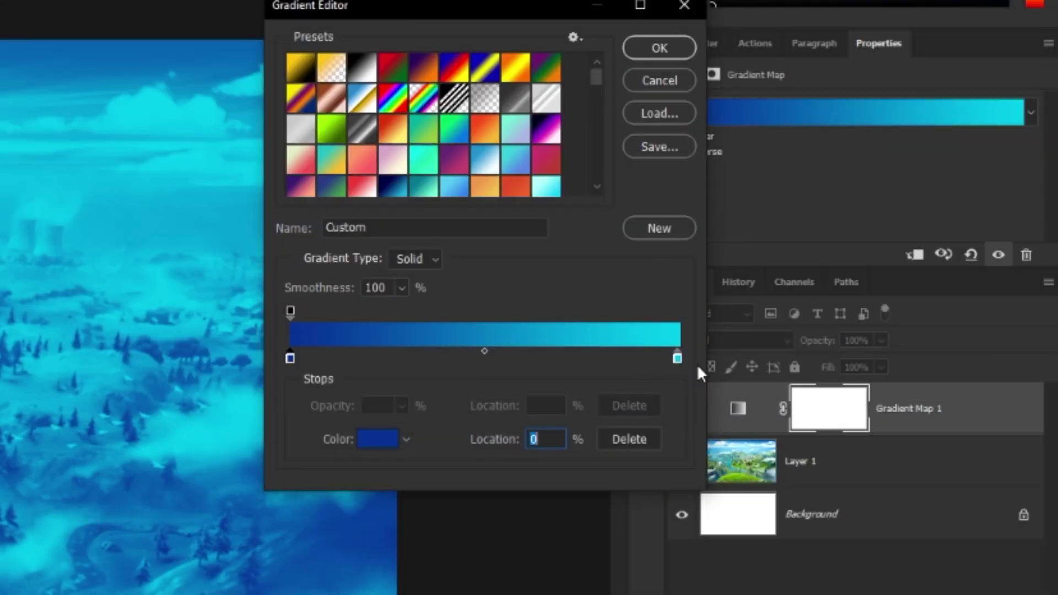
pyautogui.doubleClick(676, 359)
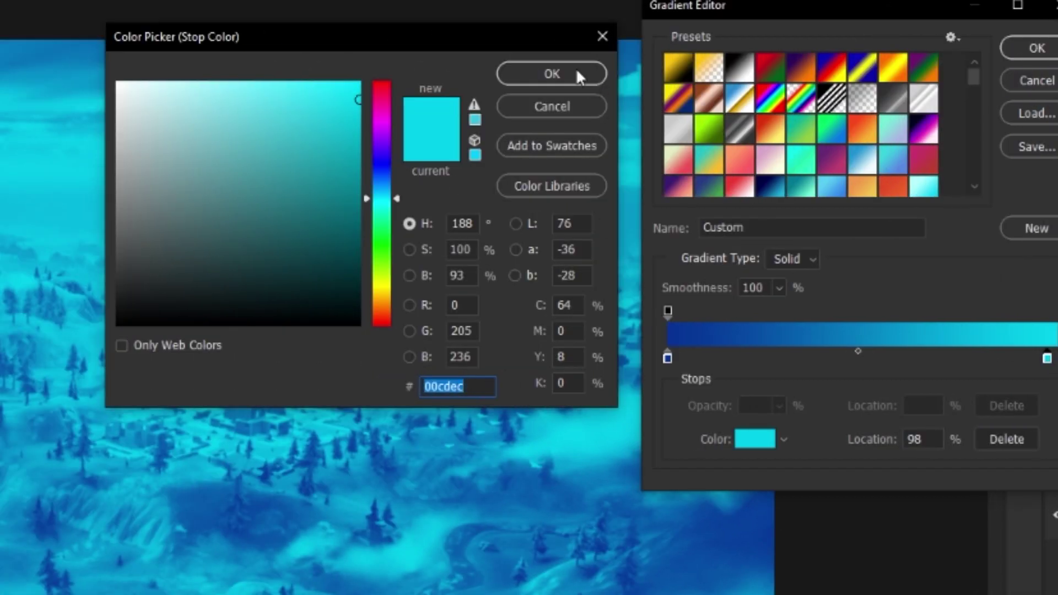
pyautogui.click(552, 73)
pyautogui.click(1037, 48)
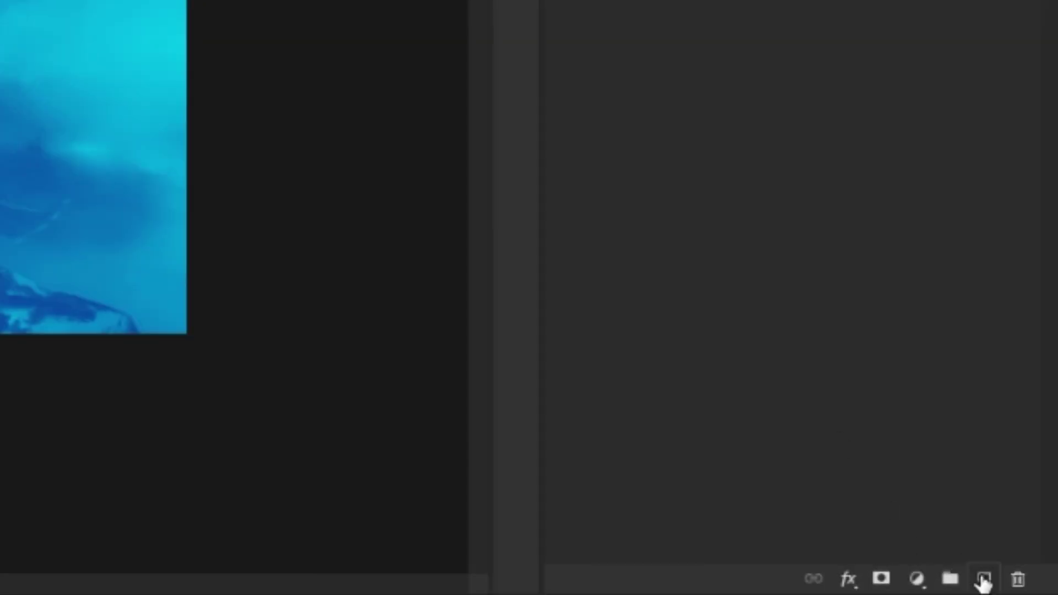
# Step: Add a new empty layer above the gradient map and choose the Soft Round brush with 0% hardness
pyautogui.click(983, 580)
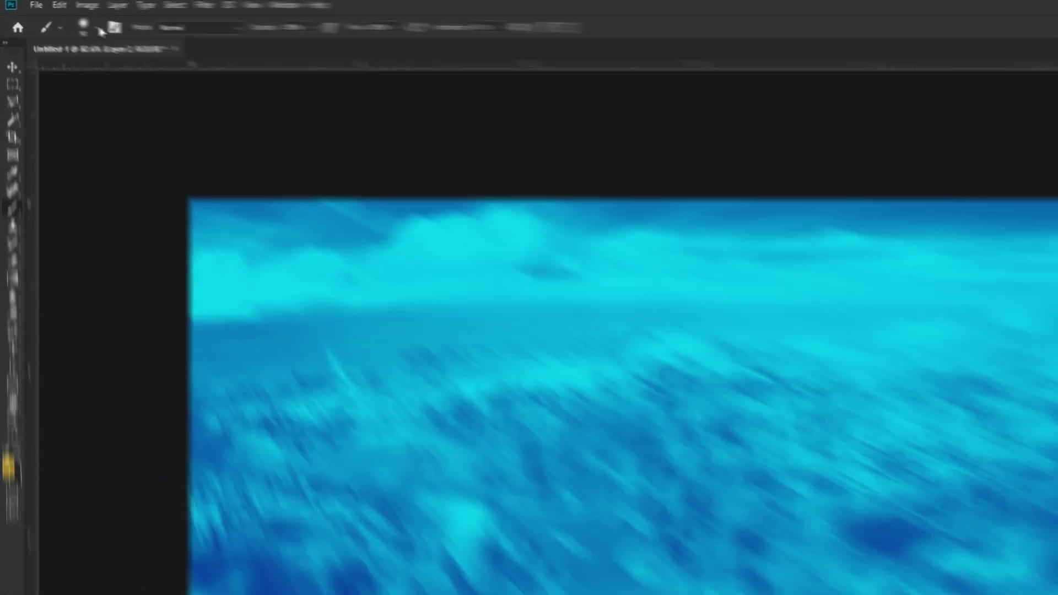
pyautogui.click(59, 19)
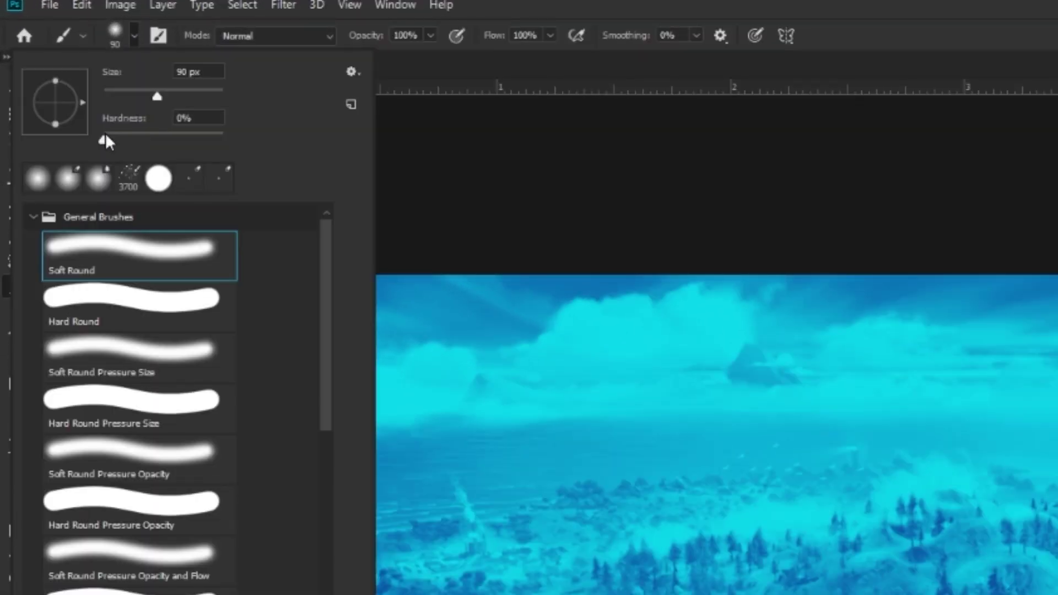
pyautogui.click(135, 37)
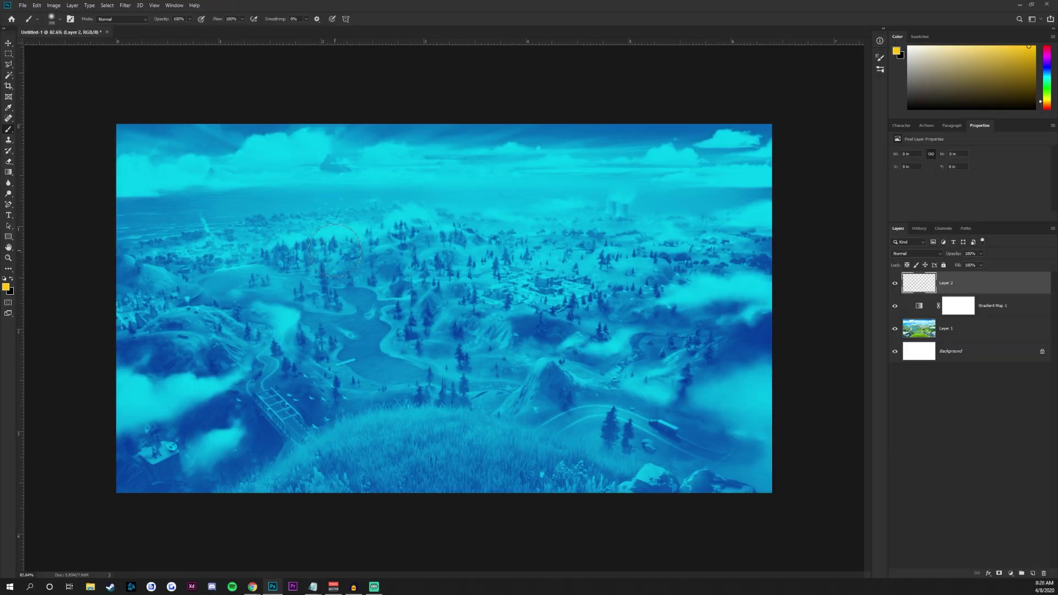
# Step: Enlarge the soft brush until its circle spans about four fifths of the canvas height
pyautogui.press(']')
pyautogui.press(']')
pyautogui.press('[')
pyautogui.press(']')
pyautogui.press(']')
pyautogui.press(']')
pyautogui.press(']')
pyautogui.press(']')
pyautogui.press(']')
pyautogui.press(']')
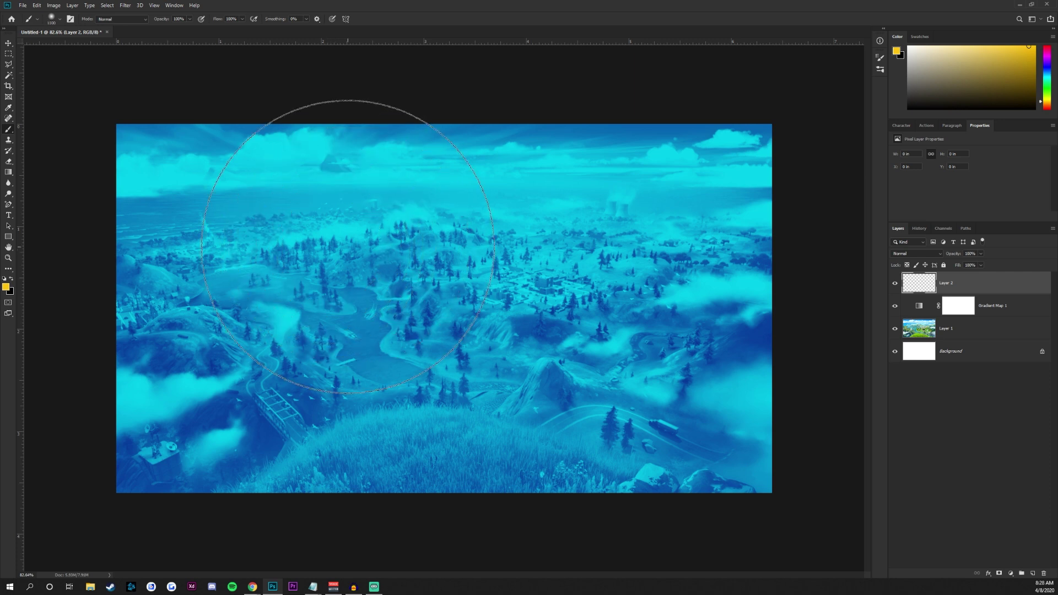
# Step: Set the foreground color to white
pyautogui.click(5, 286)
pyautogui.moveTo(551, 182); pyautogui.dragTo(478, 125)
pyautogui.click(683, 138)
# Step: Enlarge the soft white brush further and paint a faint glow along the top edge of the landscape
pyautogui.scroll(-5, 405, 187)
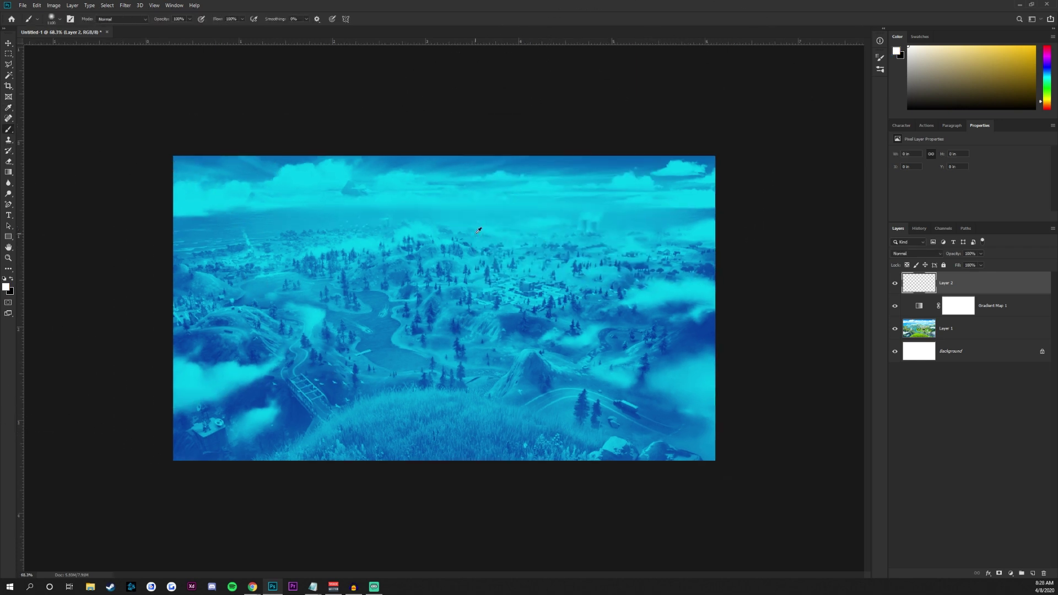
pyautogui.press(']')
pyautogui.press(']')
pyautogui.press(']')
pyautogui.press(']')
pyautogui.press(']')
pyautogui.press(']')
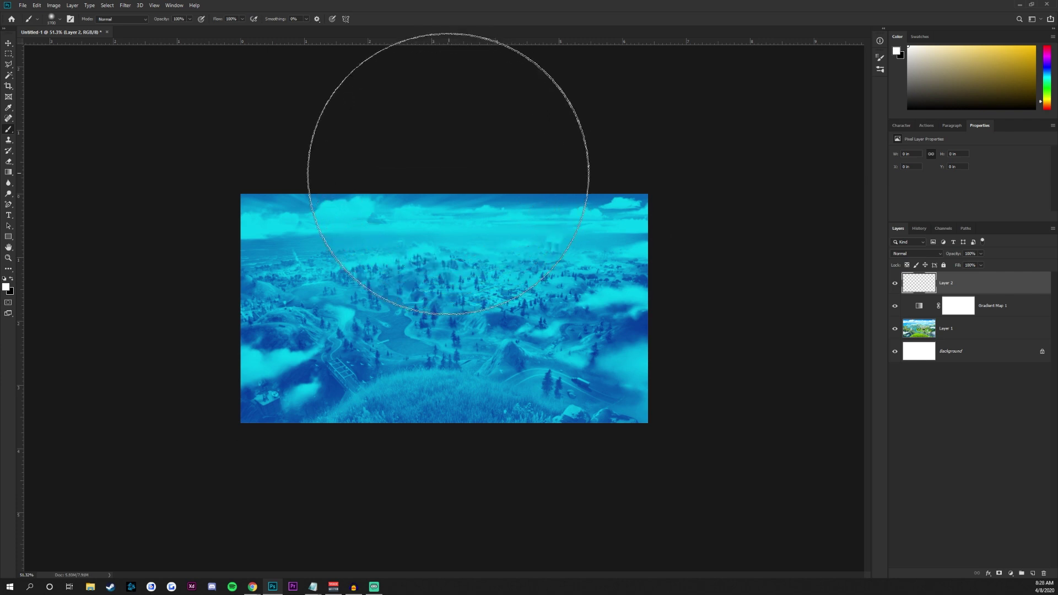
pyautogui.scroll(-2, 441, 181)
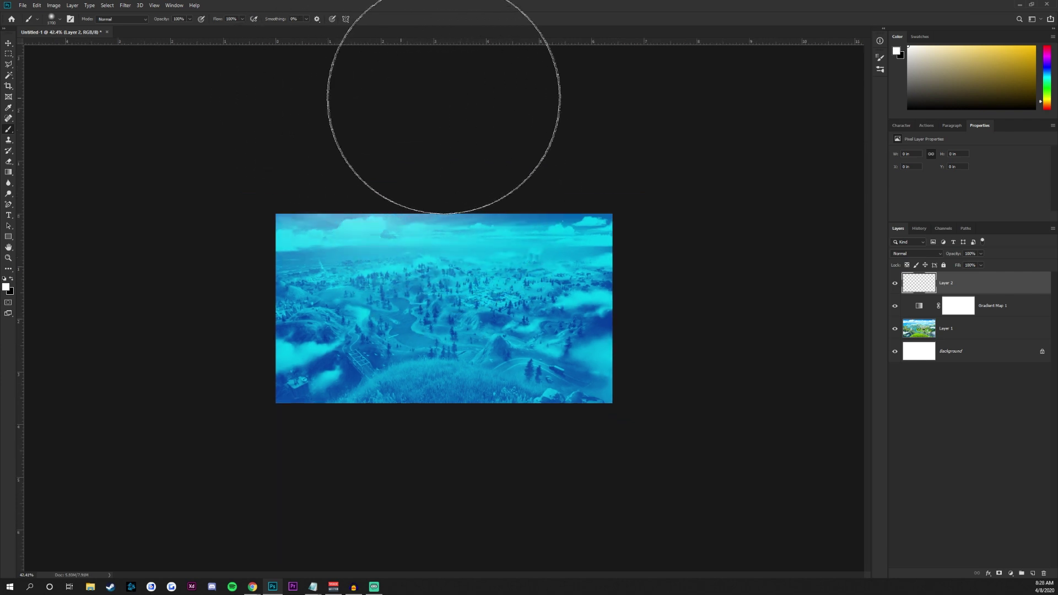
pyautogui.moveTo(385, 118)
pyautogui.mouseDown()
pyautogui.moveTo(557, 121)
pyautogui.moveTo(576, 203)
pyautogui.mouseUp()
pyautogui.scroll(4, 534, 260)
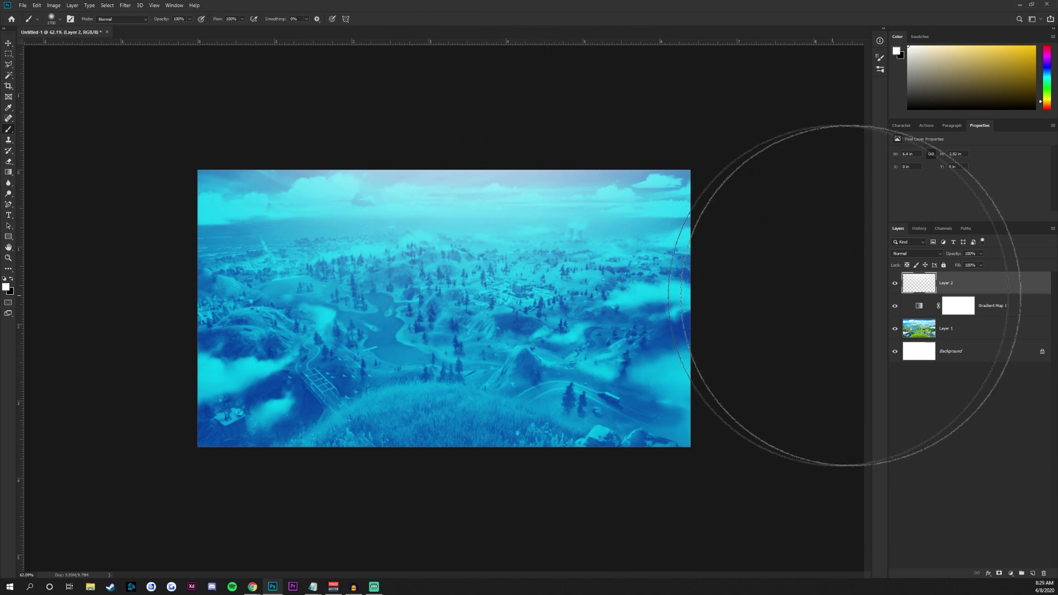
# Step: Rename the layer holding the white glow as Light
pyautogui.doubleClick(946, 282)
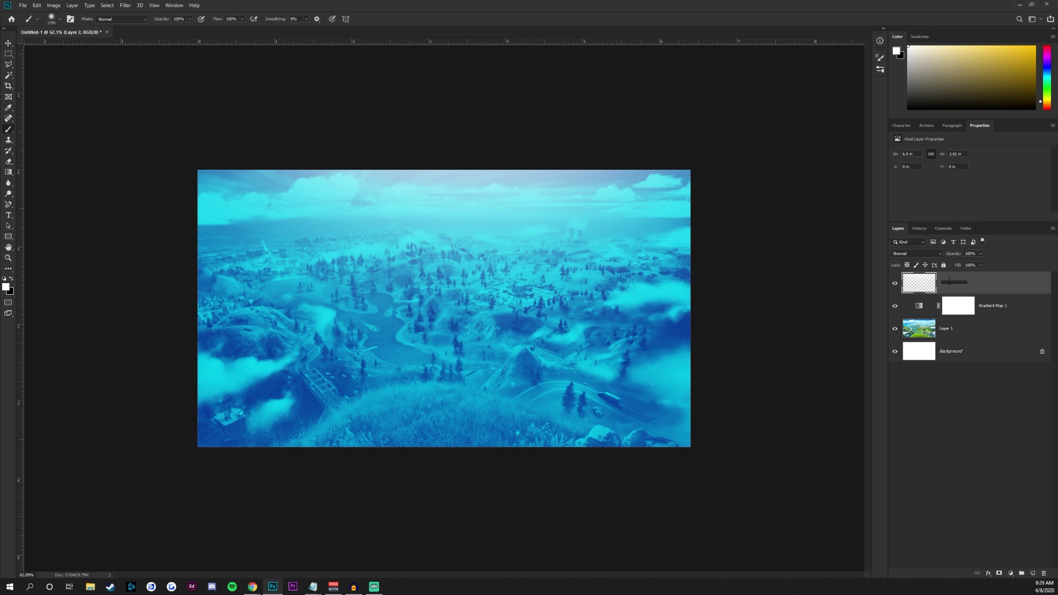
pyautogui.write('Light')
pyautogui.press('Return')
# Step: Add a new layer above Light and set the foreground color to #000000 for the brush
pyautogui.click(1033, 575)
pyautogui.click(6, 287)
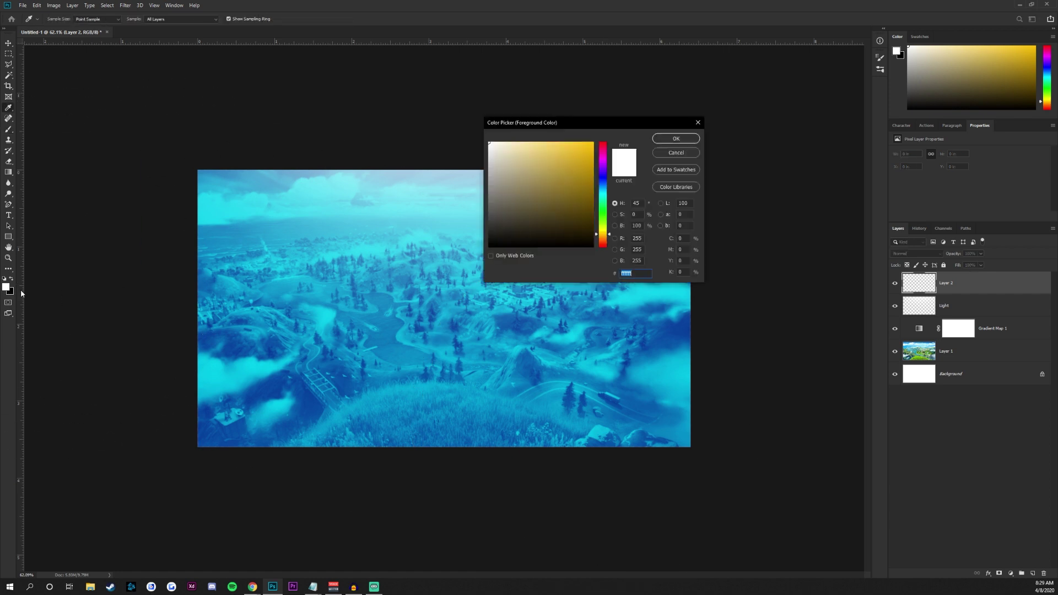
pyautogui.write('000000')
pyautogui.click(687, 140)
pyautogui.press('b')
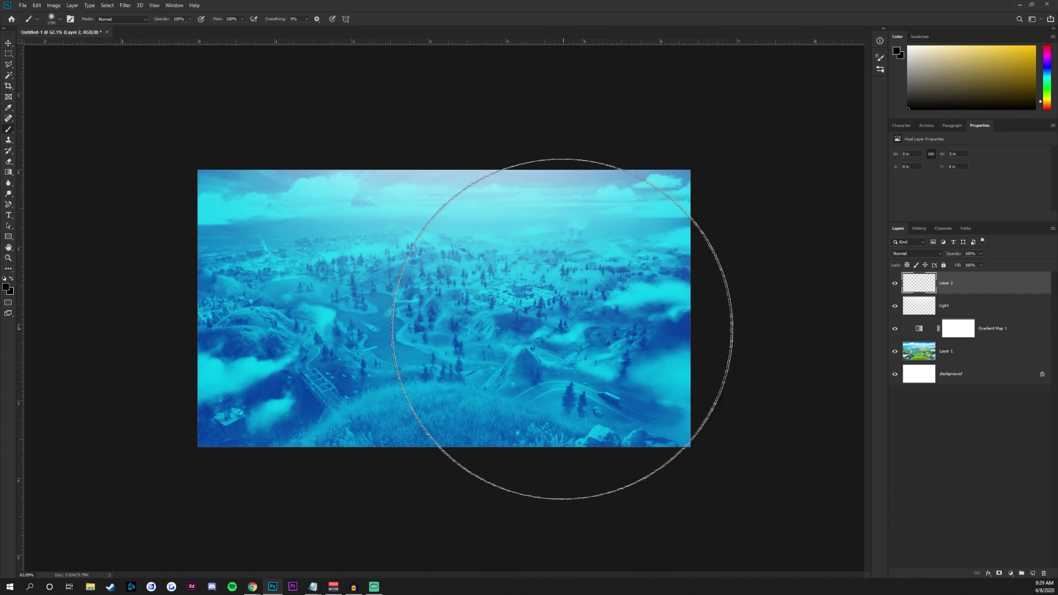
# Step: Shrink the soft brush and paint black shading around the lower part of the canvas, covering its left, bottom and right edges
pyautogui.scroll(-2, 590, 330)
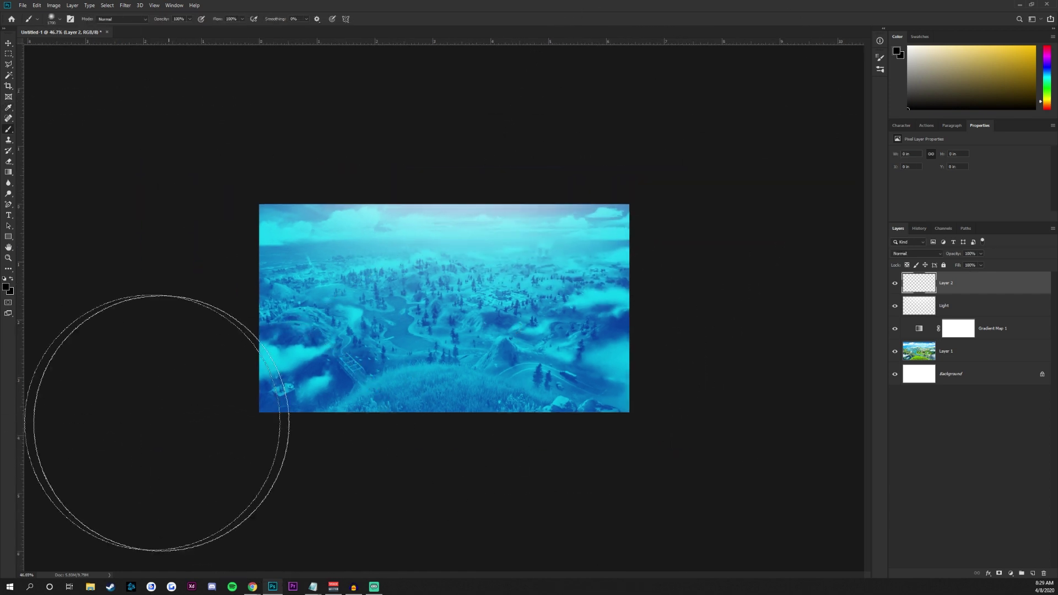
pyautogui.scroll(-2, 160, 350)
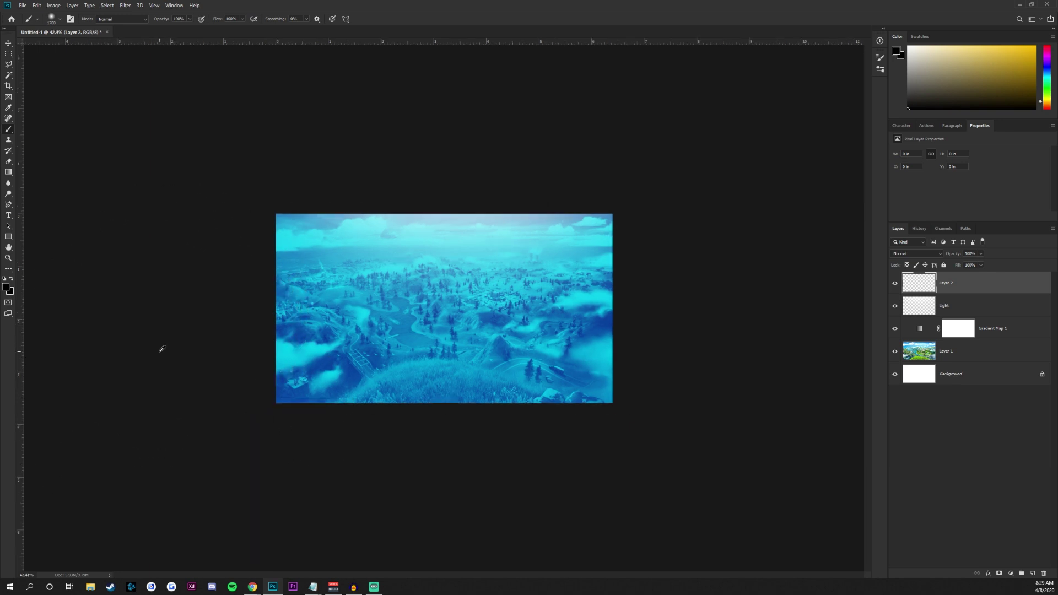
pyautogui.press('[')
pyautogui.press('[')
pyautogui.press('[')
pyautogui.press('[')
pyautogui.press('[')
pyautogui.press('[')
pyautogui.press('[')
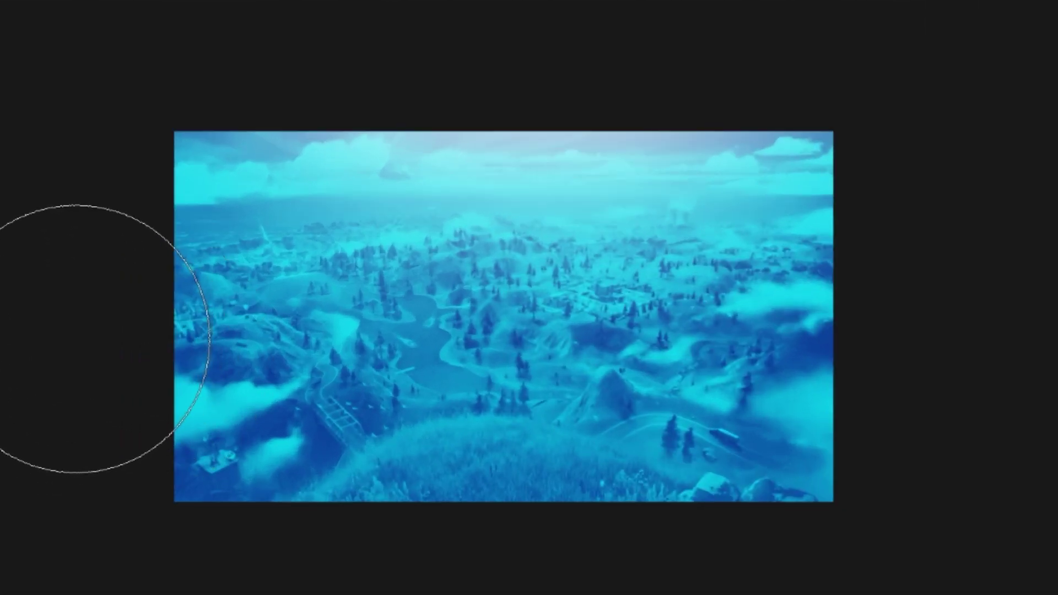
pyautogui.moveTo(43, 322)
pyautogui.mouseDown()
pyautogui.moveTo(83, 574)
pyautogui.moveTo(182, 585)
pyautogui.moveTo(479, 592)
pyautogui.moveTo(914, 581)
pyautogui.moveTo(940, 504)
pyautogui.moveTo(949, 359)
pyautogui.moveTo(1039, 407)
pyautogui.mouseUp()
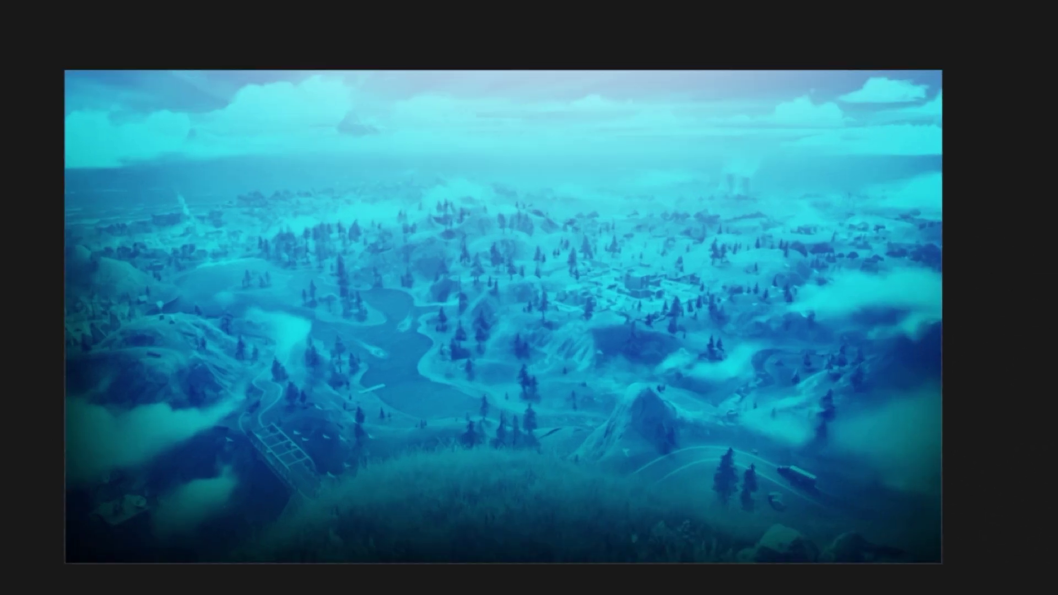
# Step: Rename the black shading layer as Shadow and toggle the Shadow and Light layers' visibility to compare their effect
pyautogui.doubleClick(946, 283)
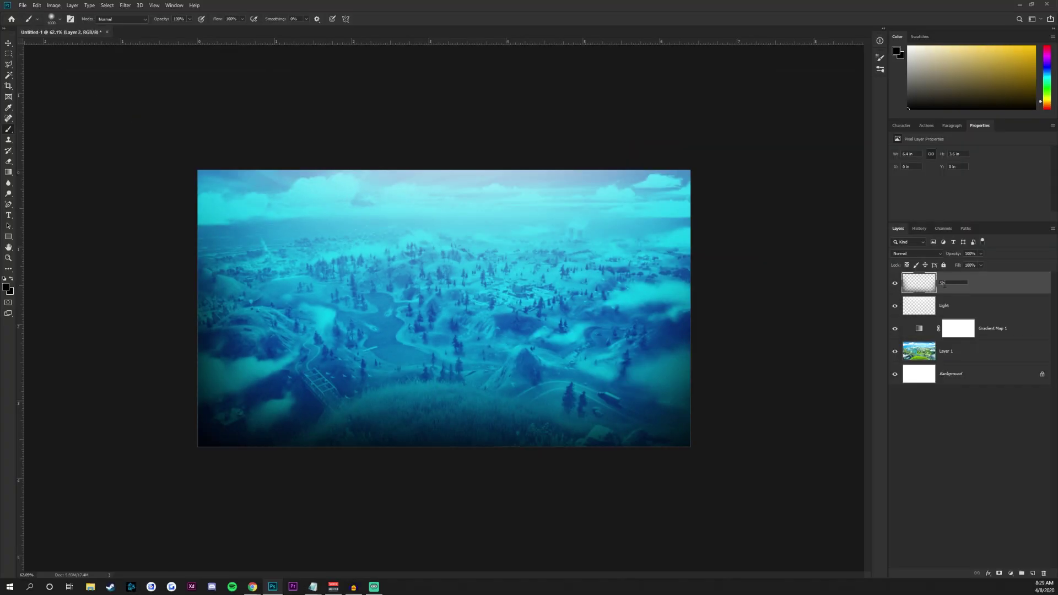
pyautogui.press('Return')
pyautogui.click(896, 284)
pyautogui.click(894, 305)
pyautogui.click(895, 305)
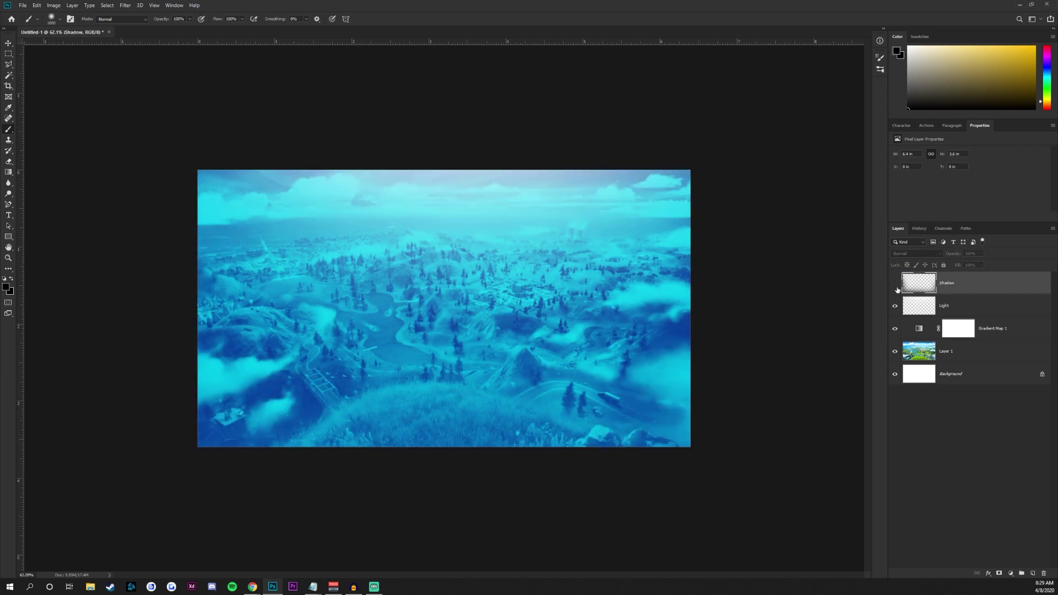
pyautogui.click(895, 284)
# Step: Add a new layer above Shadow and fill it completely with the black background color
pyautogui.scroll(-3, 506, 318)
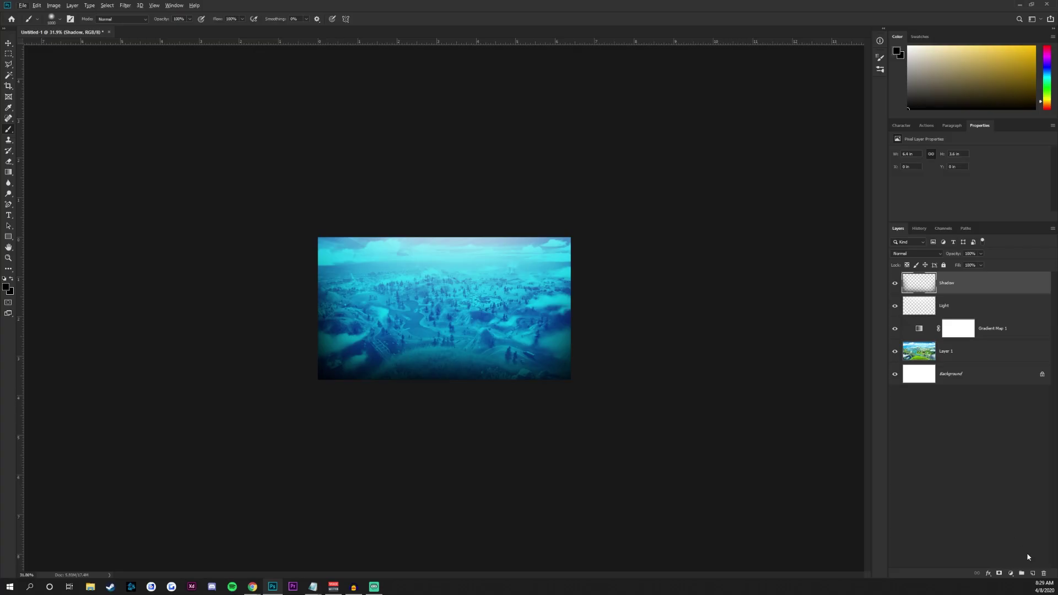
pyautogui.click(1034, 574)
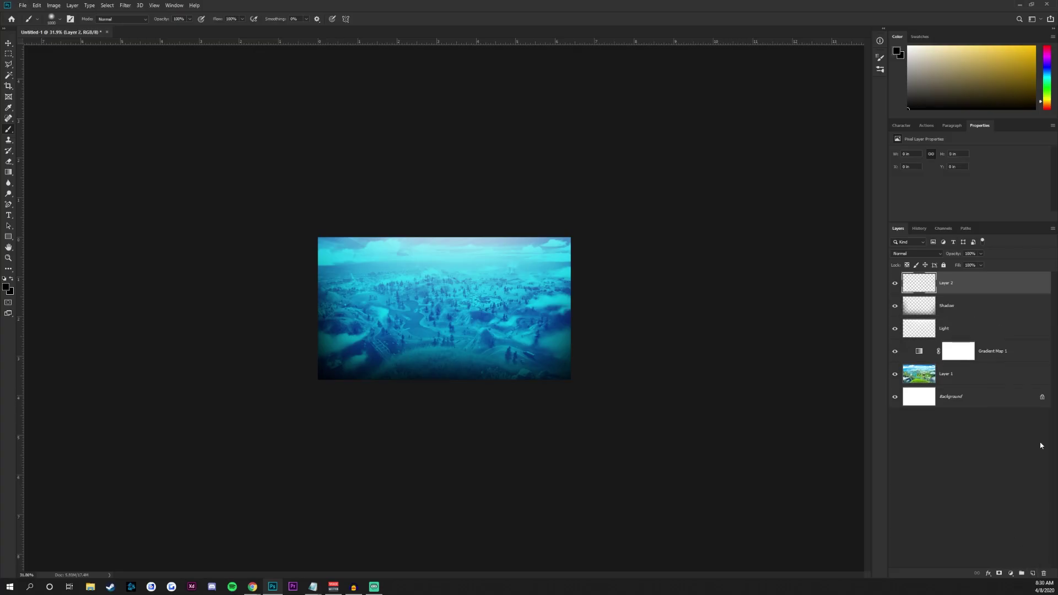
pyautogui.scroll(4, 382, 389)
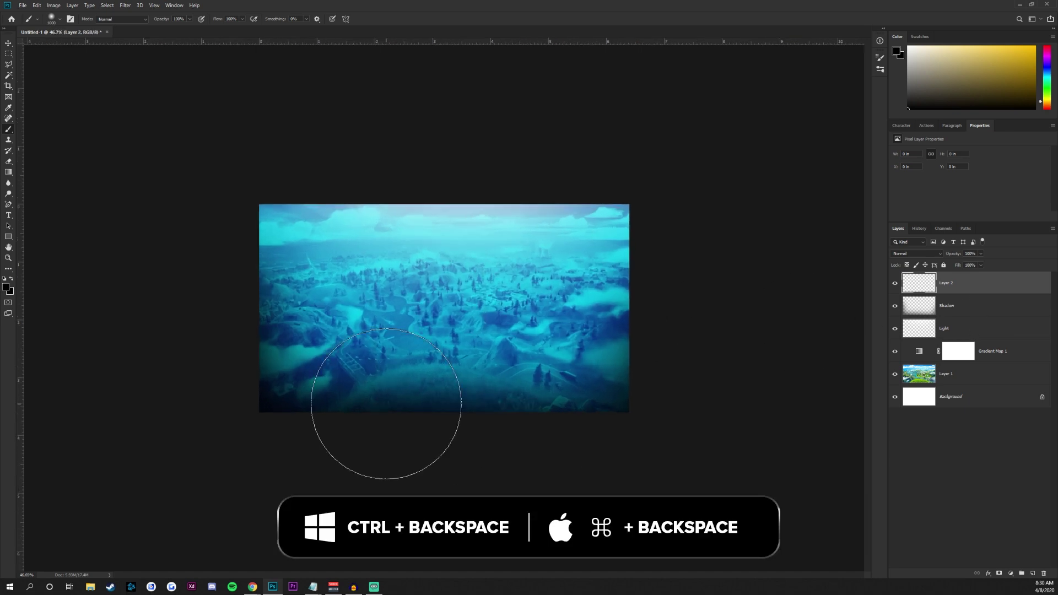
pyautogui.hotkey('ctrl', 'BackSpace')
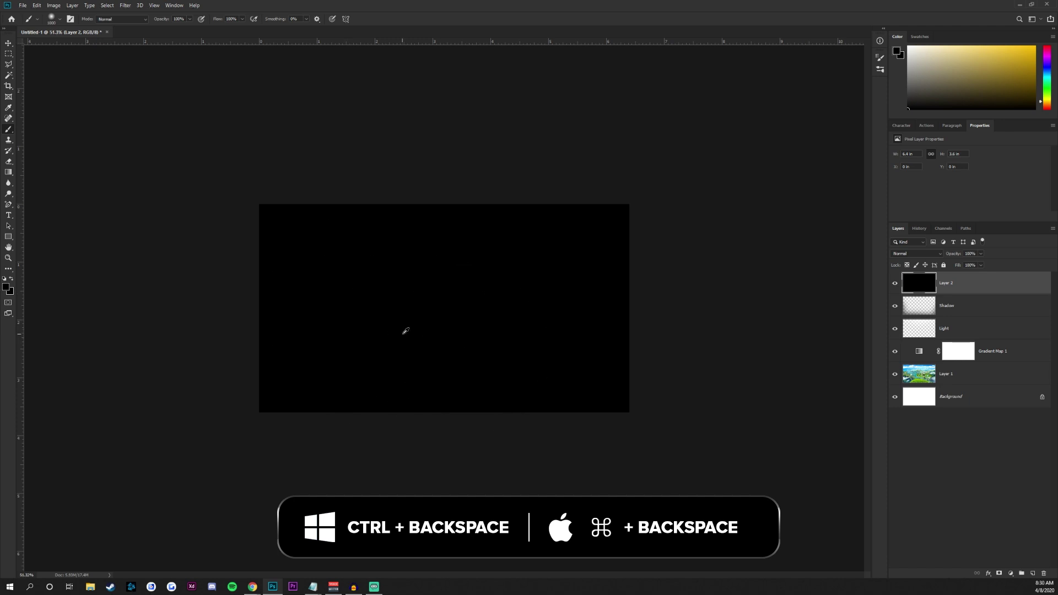
# Step: Lower the black layer's fill opacity to 0% in its blending options
pyautogui.scroll(2, 405, 330)
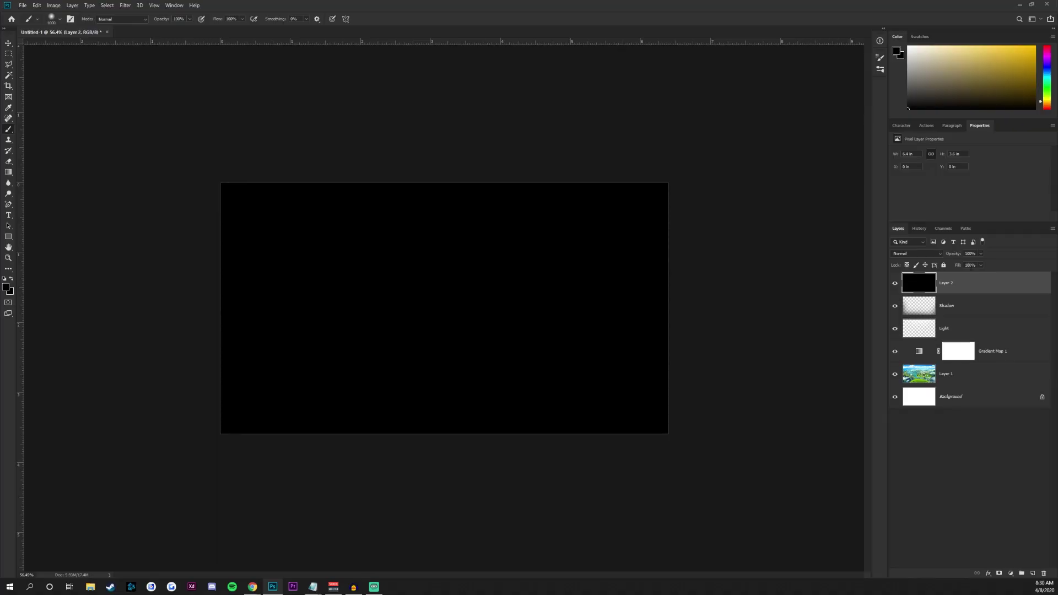
pyautogui.doubleClick(968, 274)
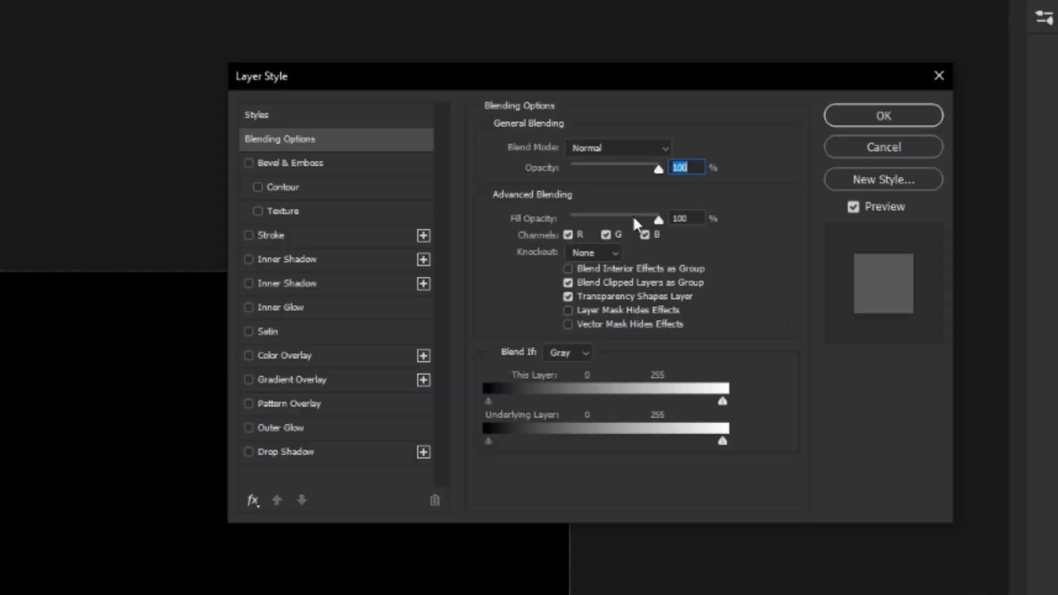
pyautogui.moveTo(633, 215); pyautogui.dragTo(443, 224)
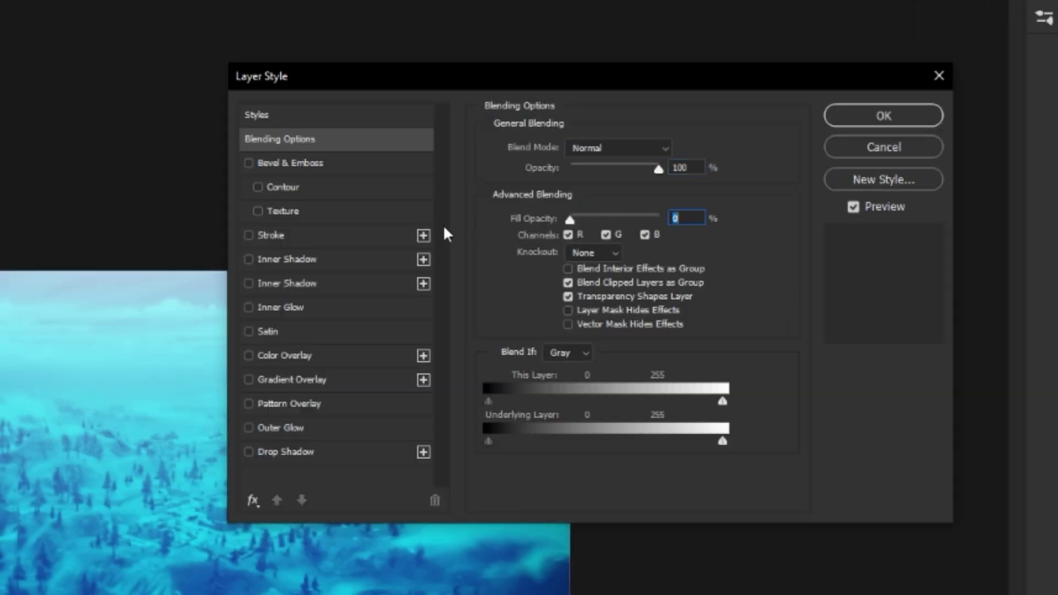
# Step: Give the layer a black inside stroke with a size of 13 px and 16% opacity
pyautogui.click(313, 234)
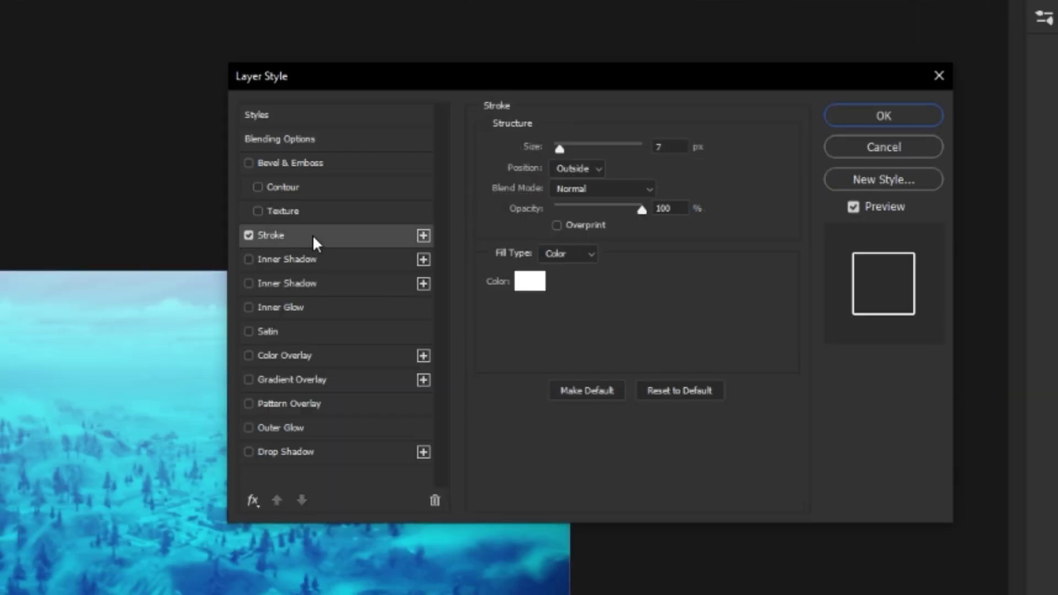
pyautogui.click(586, 164)
pyautogui.click(583, 194)
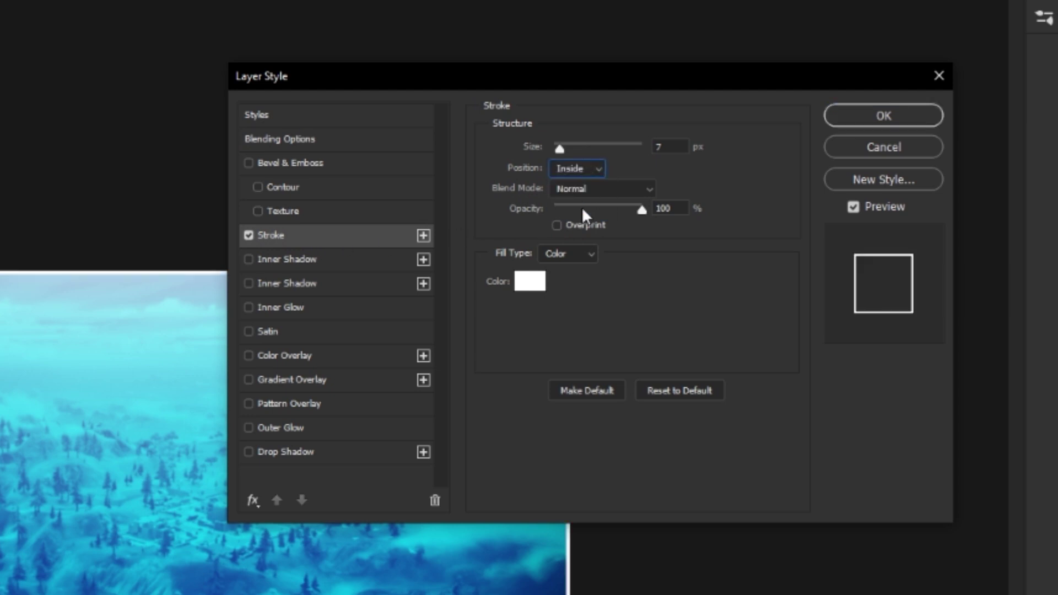
pyautogui.click(534, 280)
pyautogui.click(182, 411)
pyautogui.click(551, 170)
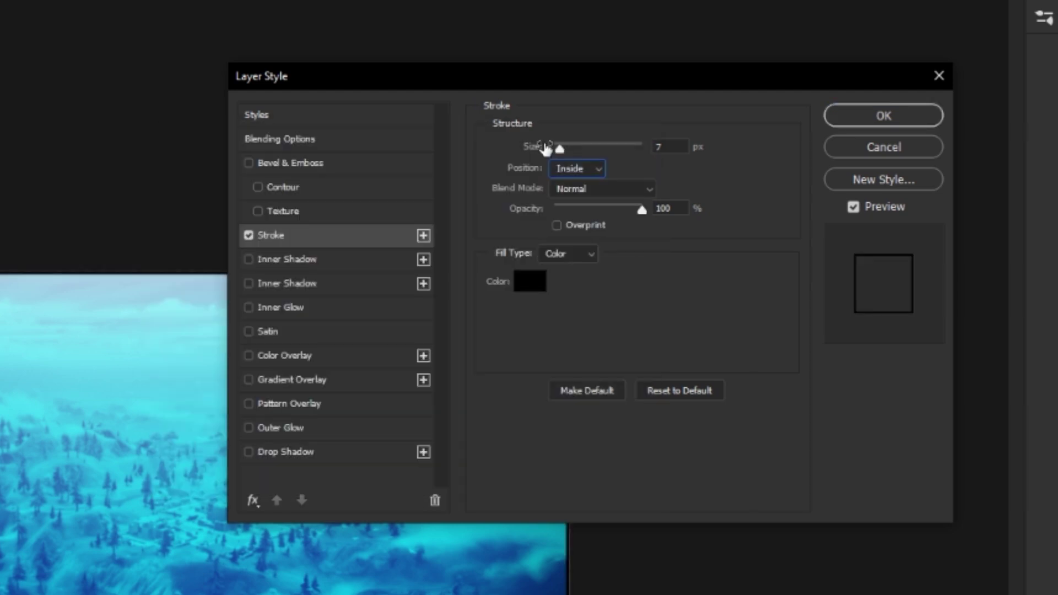
pyautogui.moveTo(559, 149); pyautogui.dragTo(564, 150)
pyautogui.moveTo(640, 210); pyautogui.dragTo(568, 208)
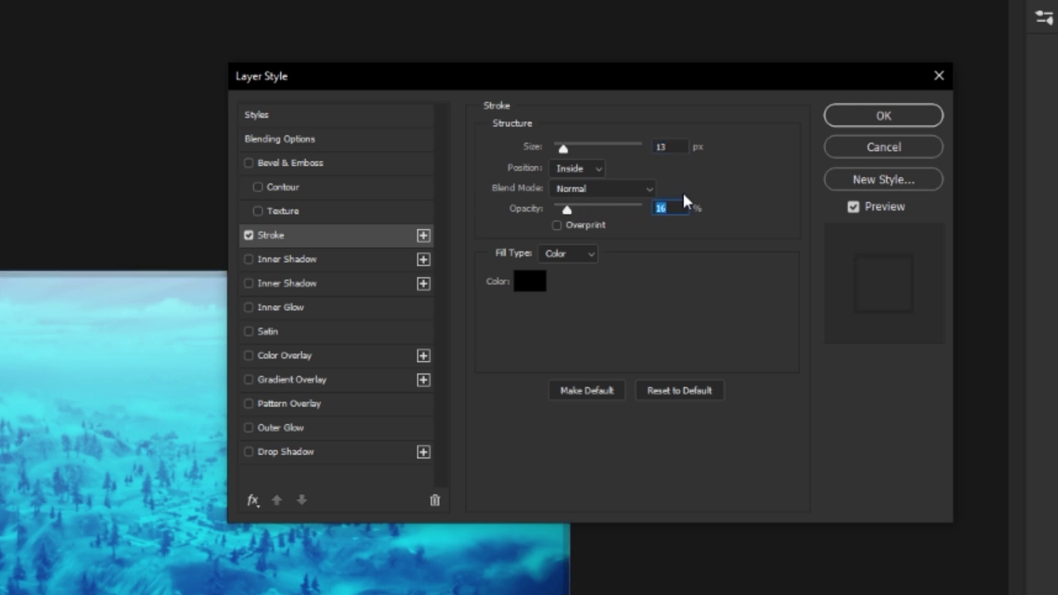
pyautogui.click(871, 121)
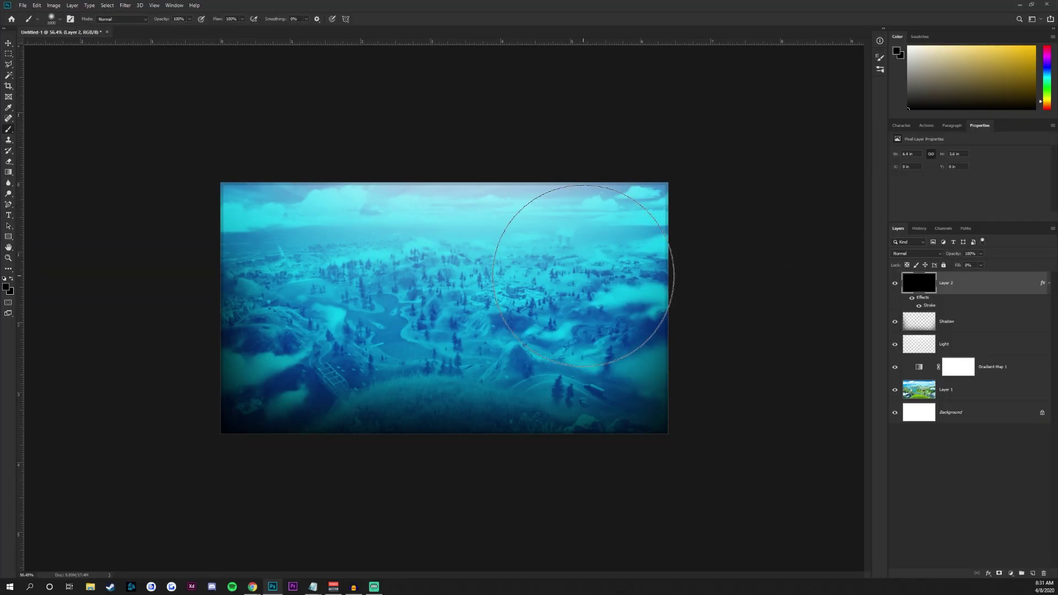
# Step: Rename the stroked layer as Border and collapse its effects list
pyautogui.scroll(3, 521, 277)
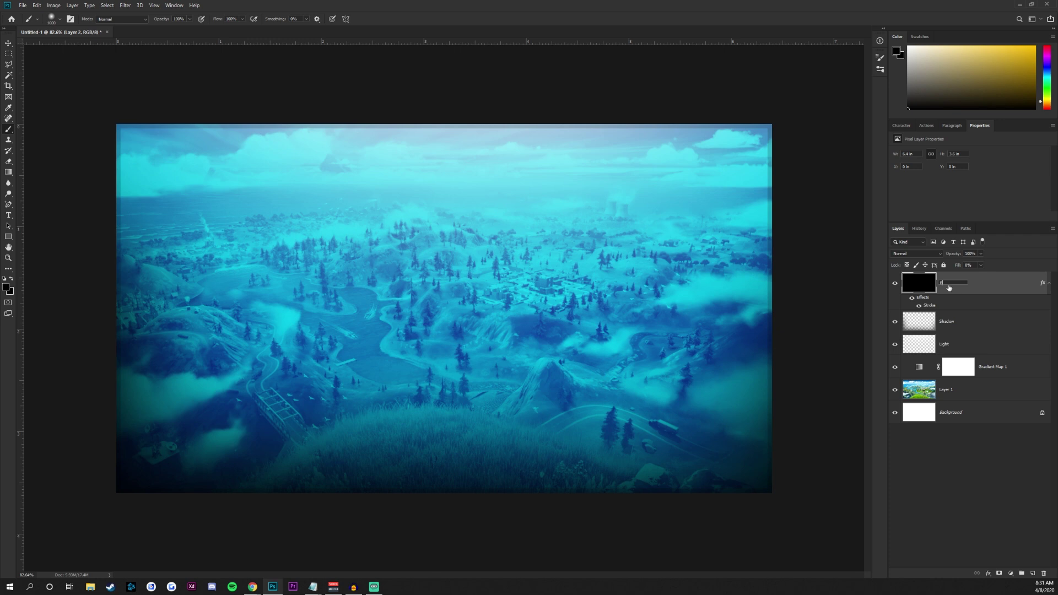
pyautogui.write('er')
pyautogui.press('Return')
pyautogui.click(1049, 283)
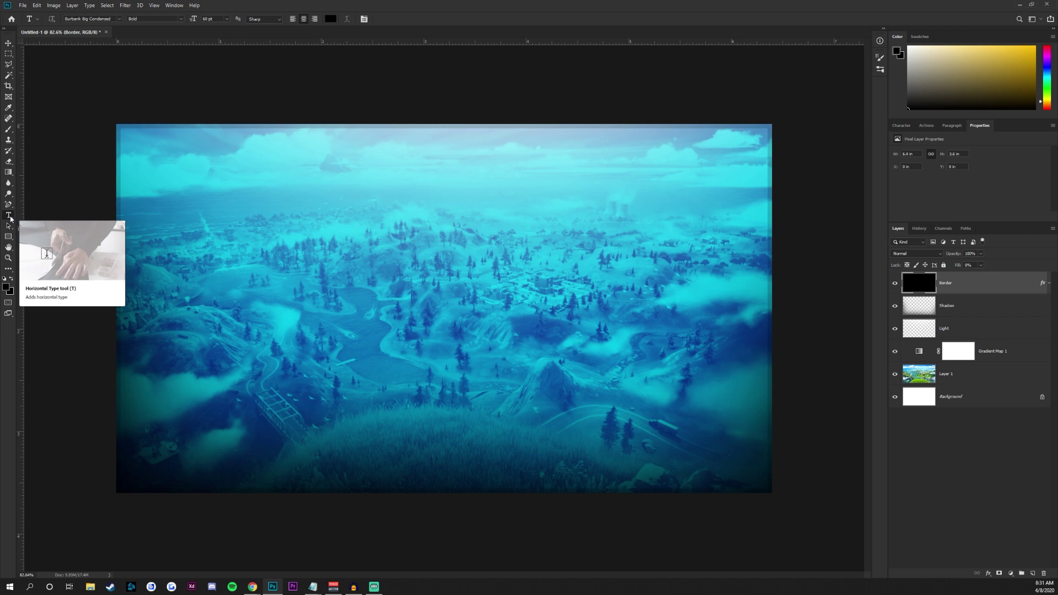
pyautogui.click(119, 18)
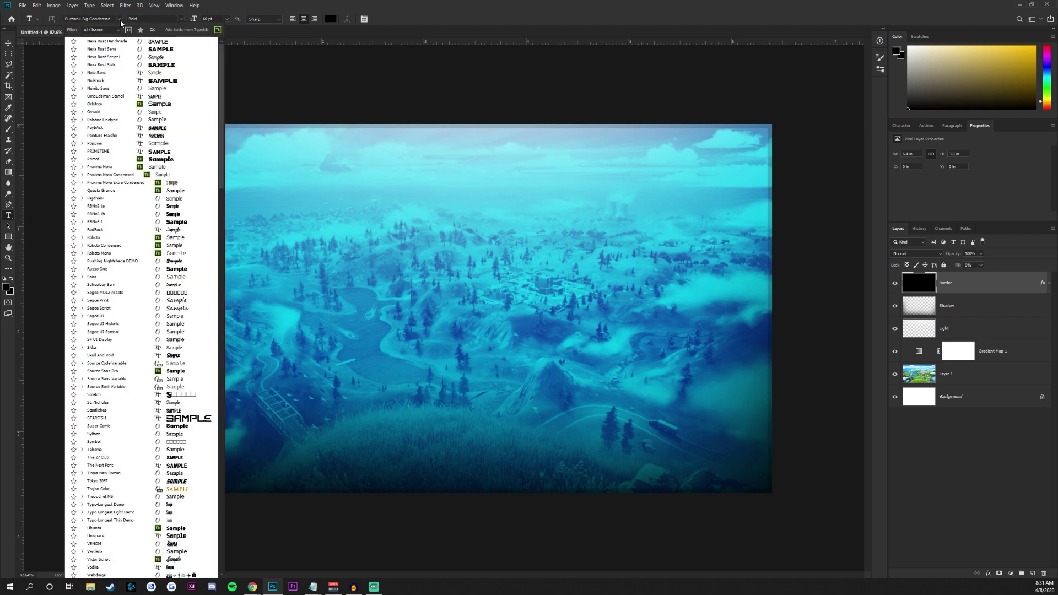
pyautogui.click(120, 23)
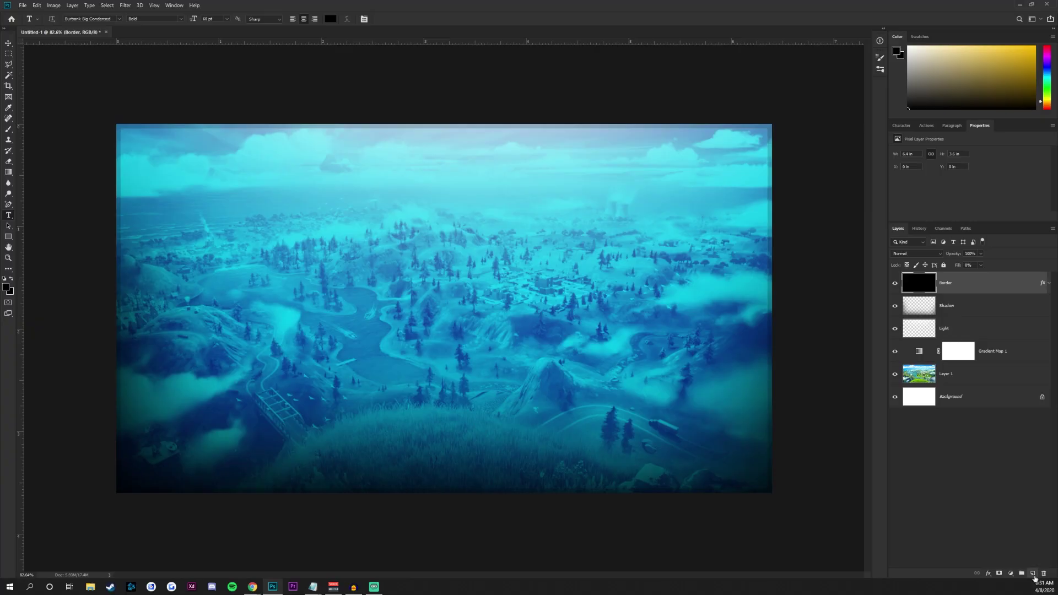
# Step: Add a new layer above Border and write the text YOUTUBE in Burbank Big Condensed Bold over the landscape's upper half
pyautogui.click(1033, 574)
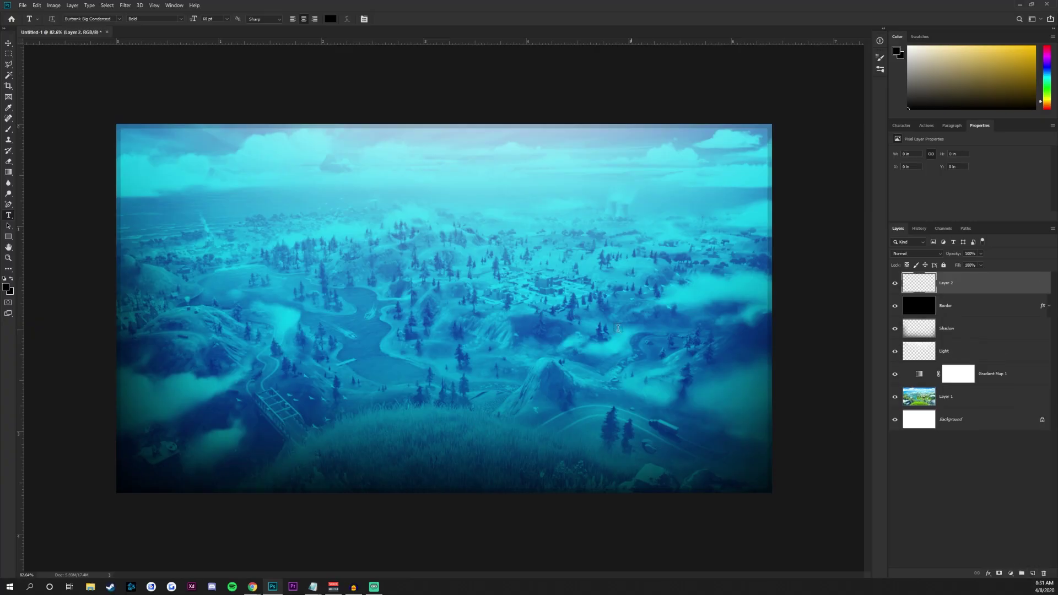
pyautogui.click(353, 278)
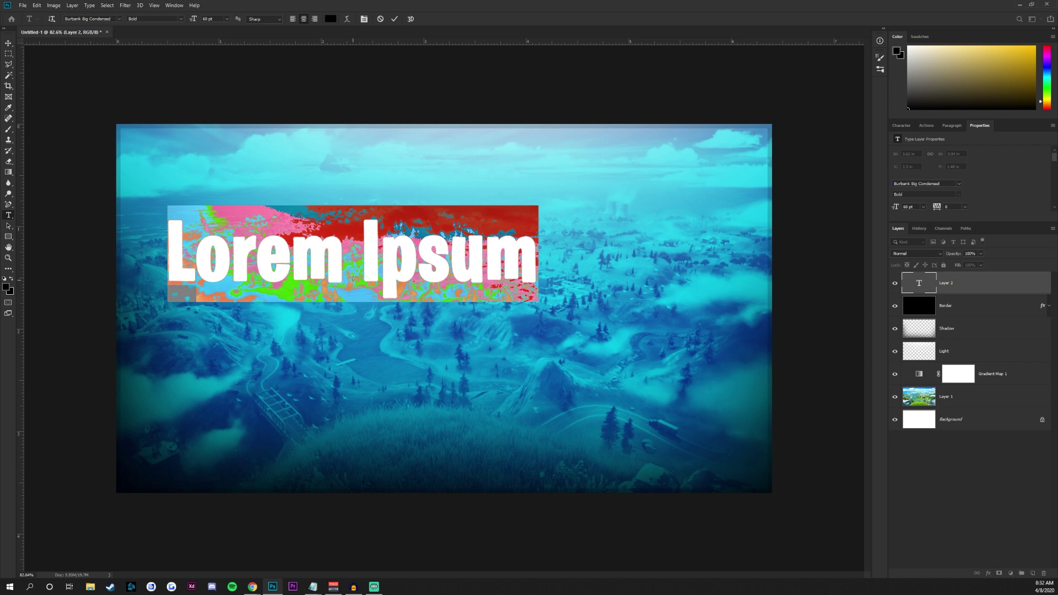
pyautogui.press('BackSpace')
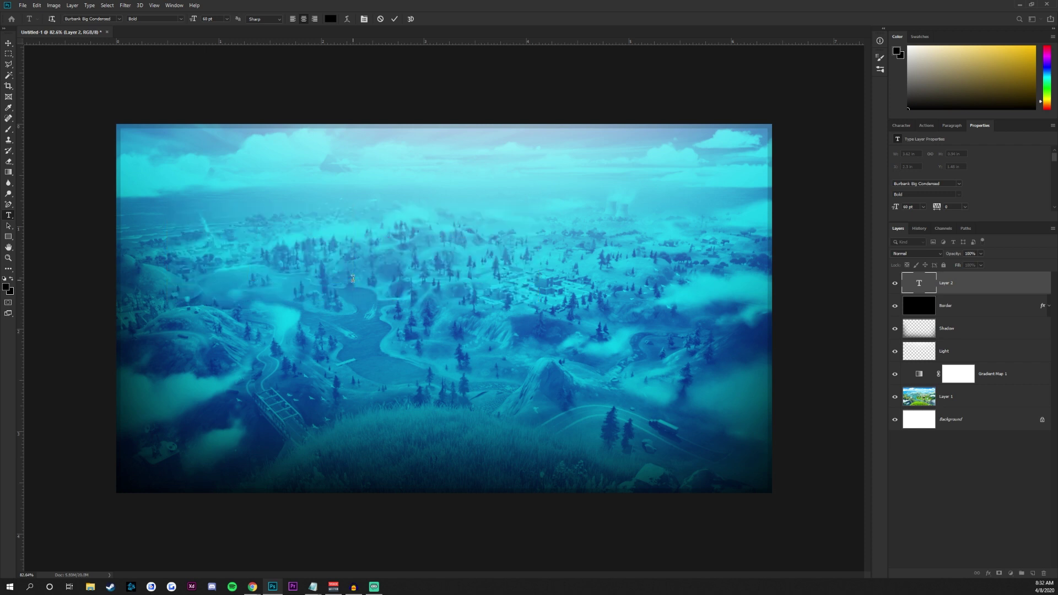
pyautogui.write('YOUTUBE')
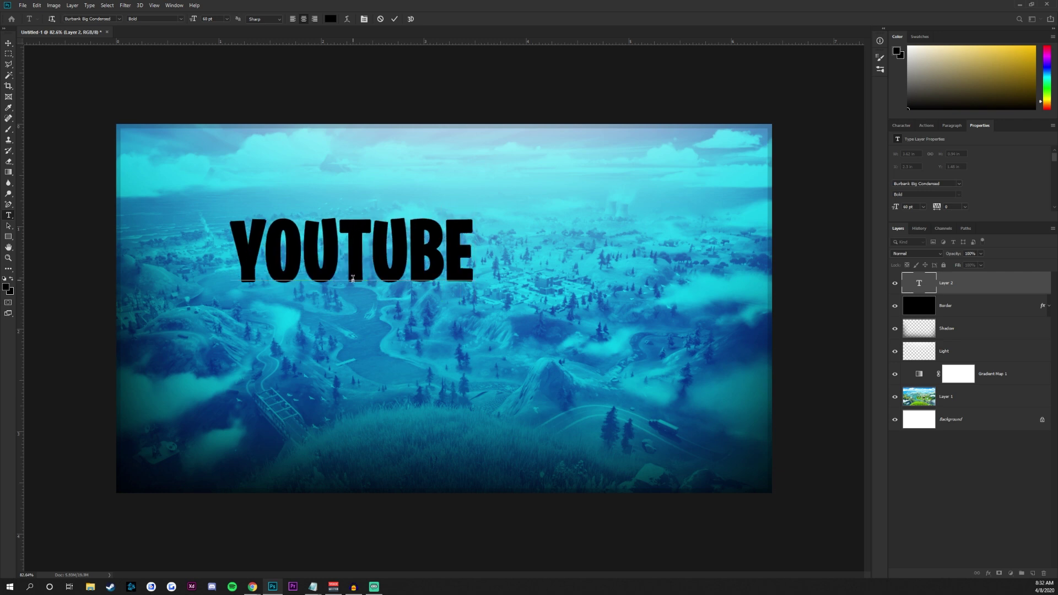
# Step: Recolor the YOUTUBE text to white (ffffff) and commit the text edit
pyautogui.moveTo(476, 254); pyautogui.dragTo(228, 254)
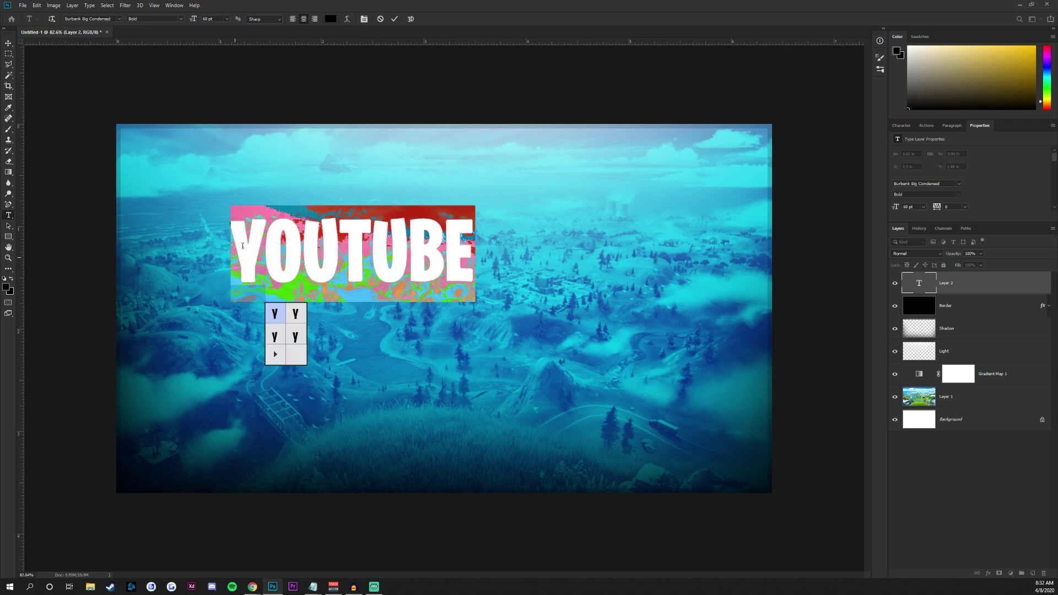
pyautogui.click(330, 19)
pyautogui.write('ffffff')
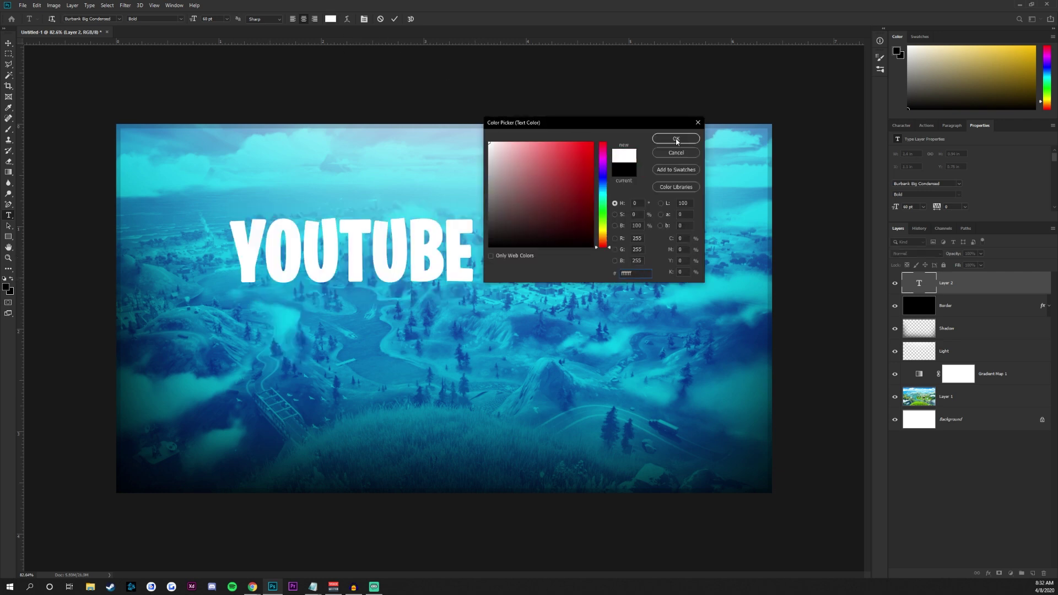
pyautogui.click(677, 139)
pyautogui.click(395, 20)
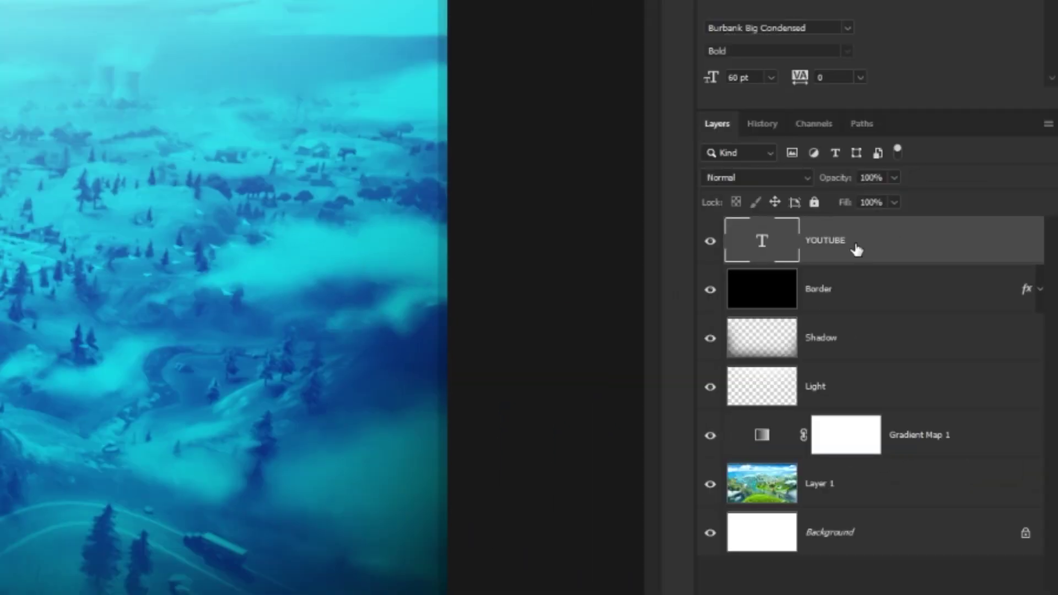
# Step: Duplicate the YOUTUBE text layer and move the copy straight down below the original word
pyautogui.moveTo(856, 250); pyautogui.dragTo(858, 227)
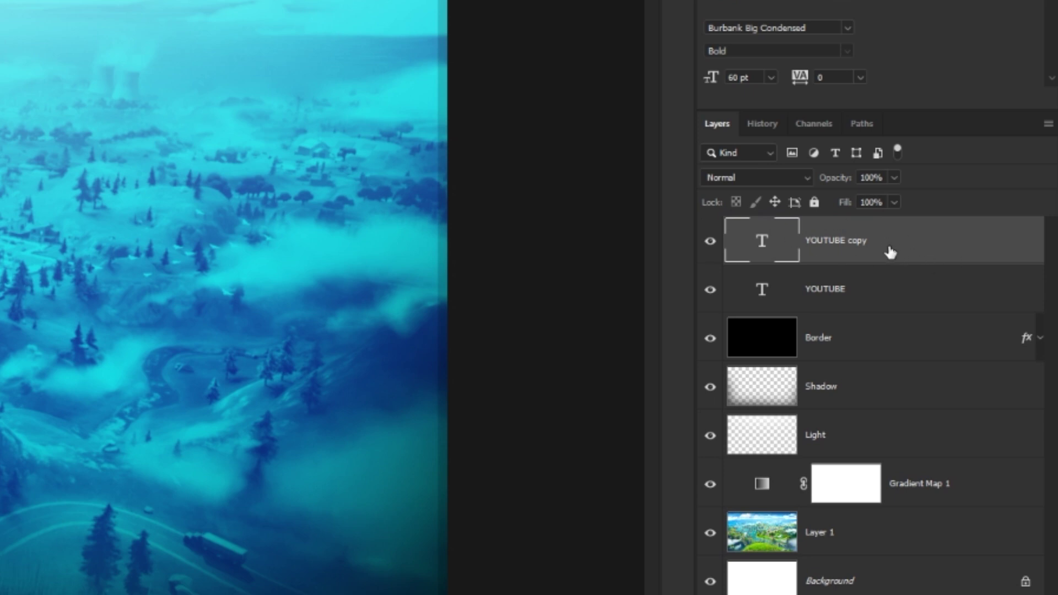
pyautogui.hotkey('ctrl', 'z')
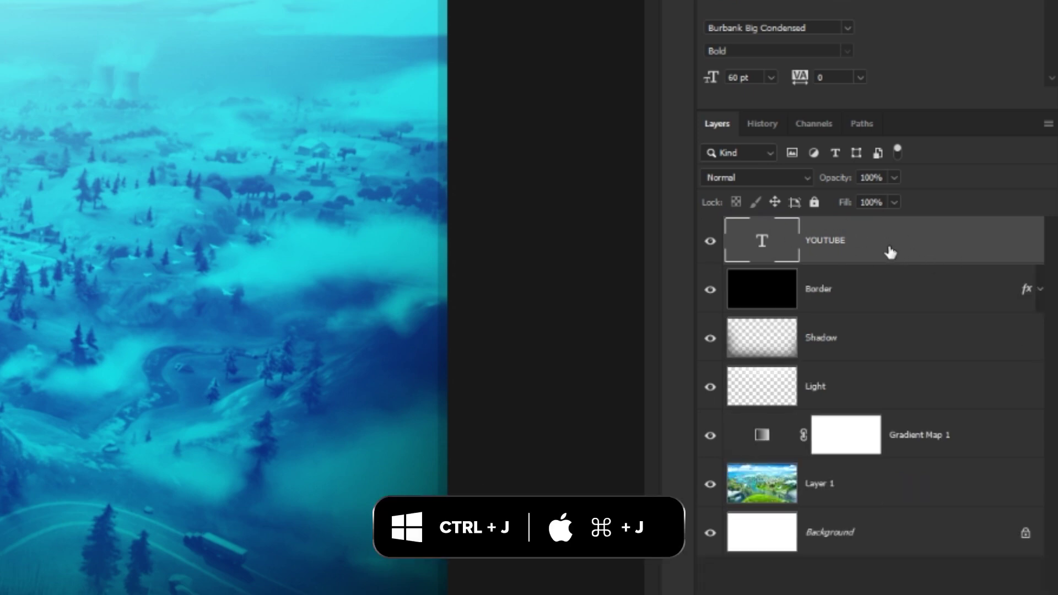
pyautogui.hotkey('ctrl', 'j')
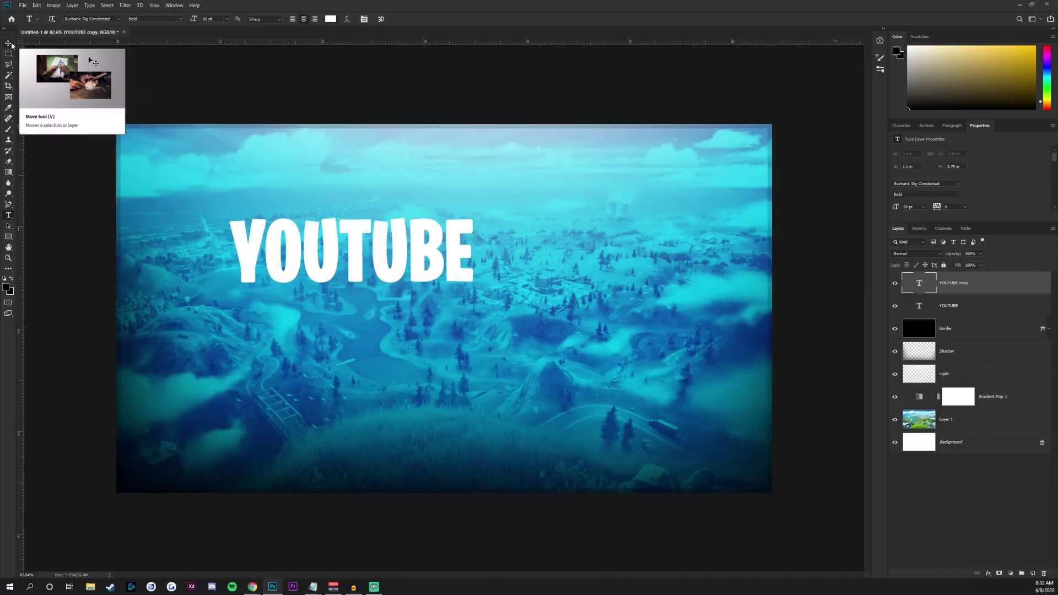
pyautogui.click(12, 45)
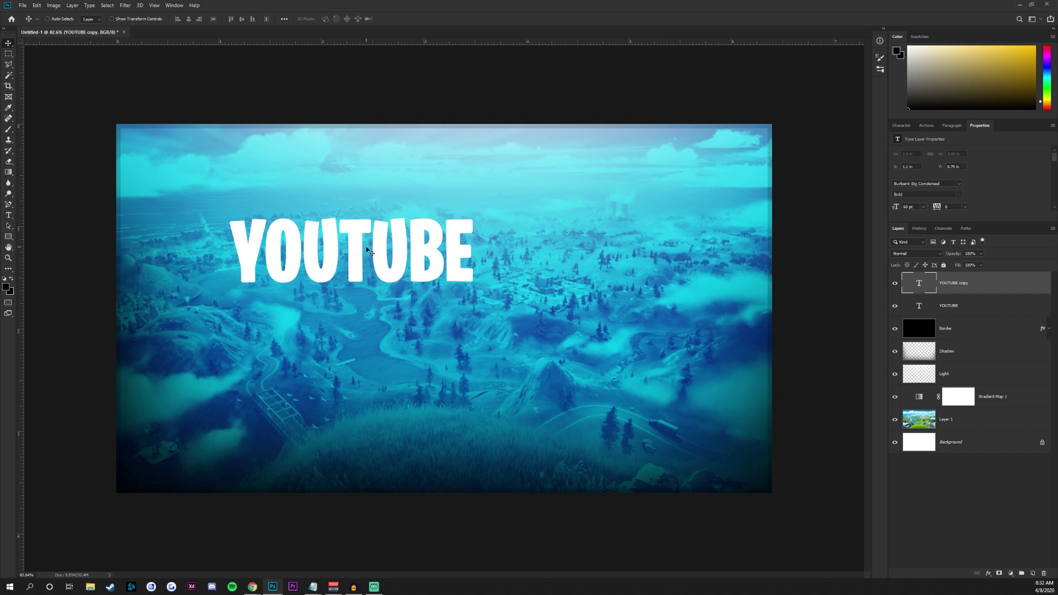
pyautogui.moveTo(366, 255); pyautogui.dragTo(367, 342)
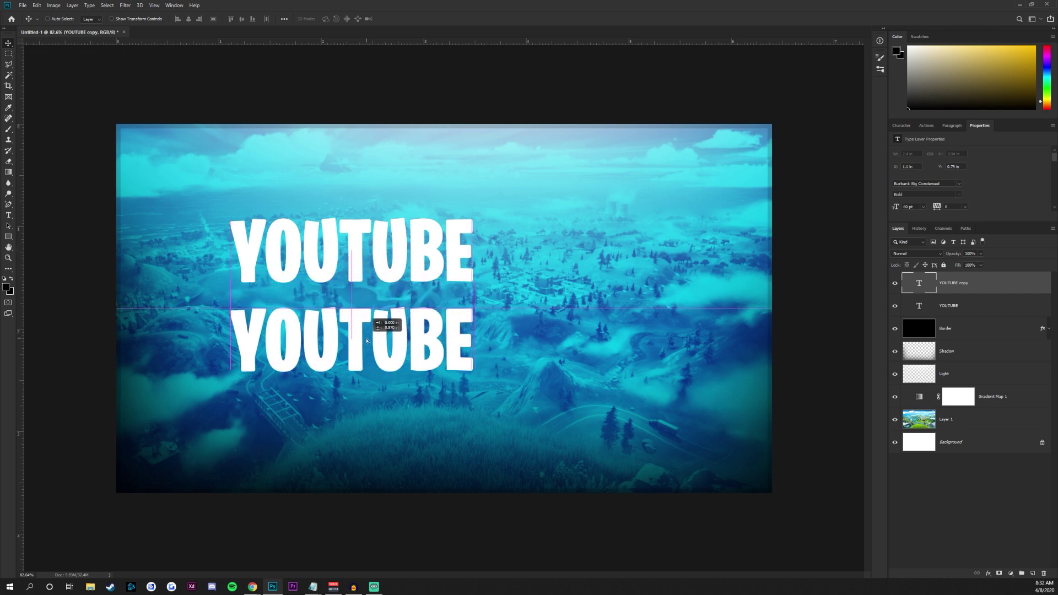
# Step: Replace the text of the lower YOUTUBE copy with THUMBNAIL and commit the edit
pyautogui.click(9, 215)
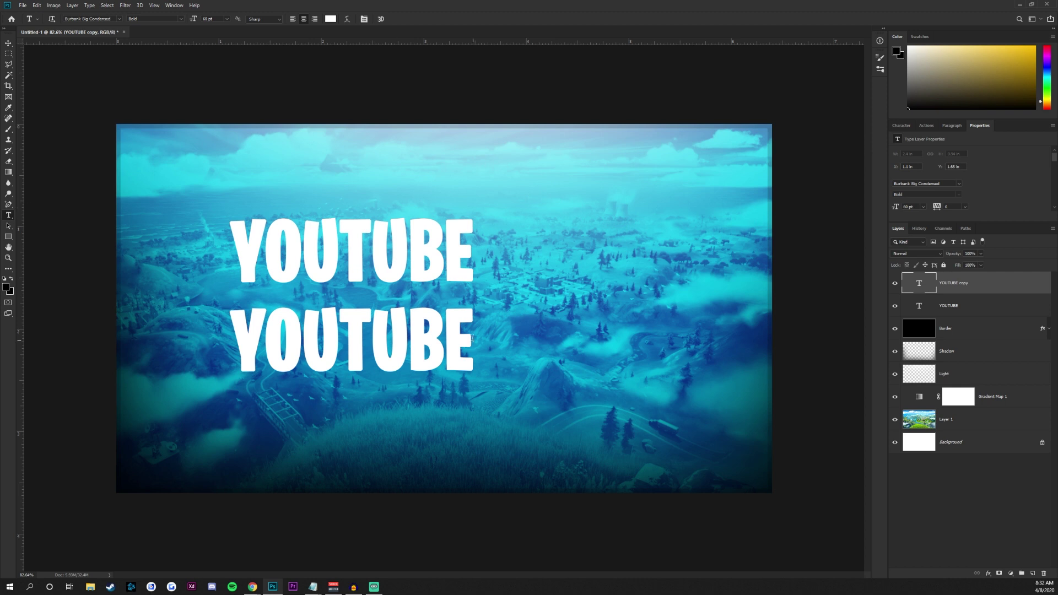
pyautogui.moveTo(474, 340); pyautogui.dragTo(223, 338)
pyautogui.press('BackSpace')
pyautogui.write('THUMB')
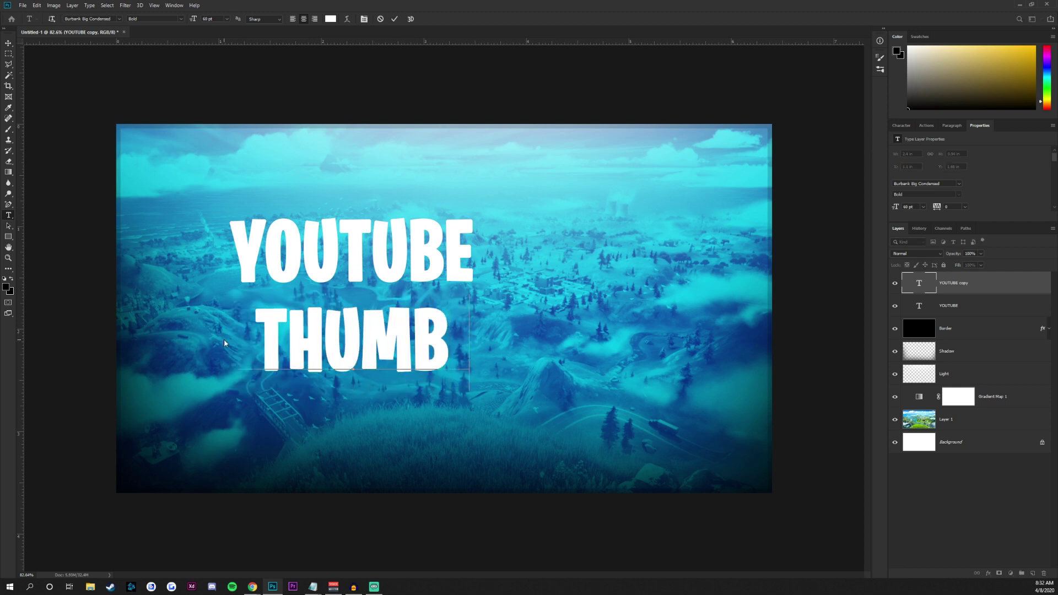
pyautogui.write('NAIL')
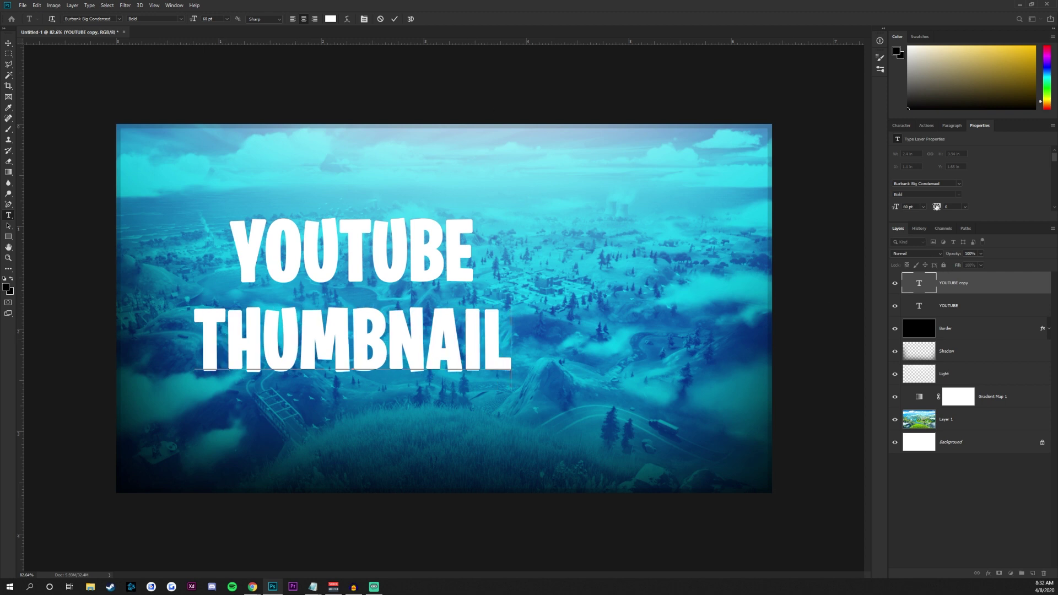
pyautogui.click(902, 126)
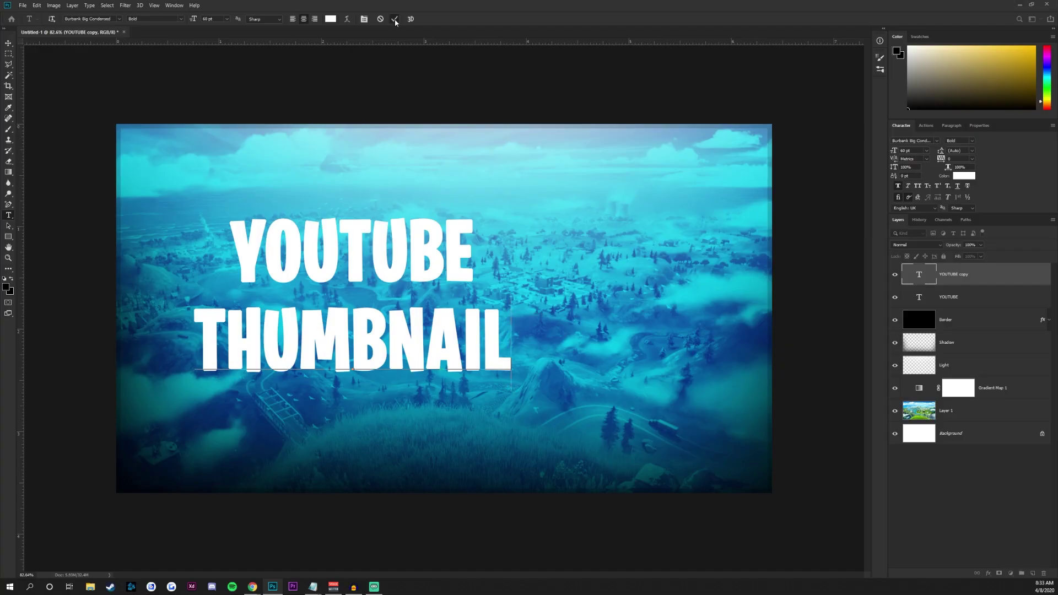
pyautogui.click(395, 20)
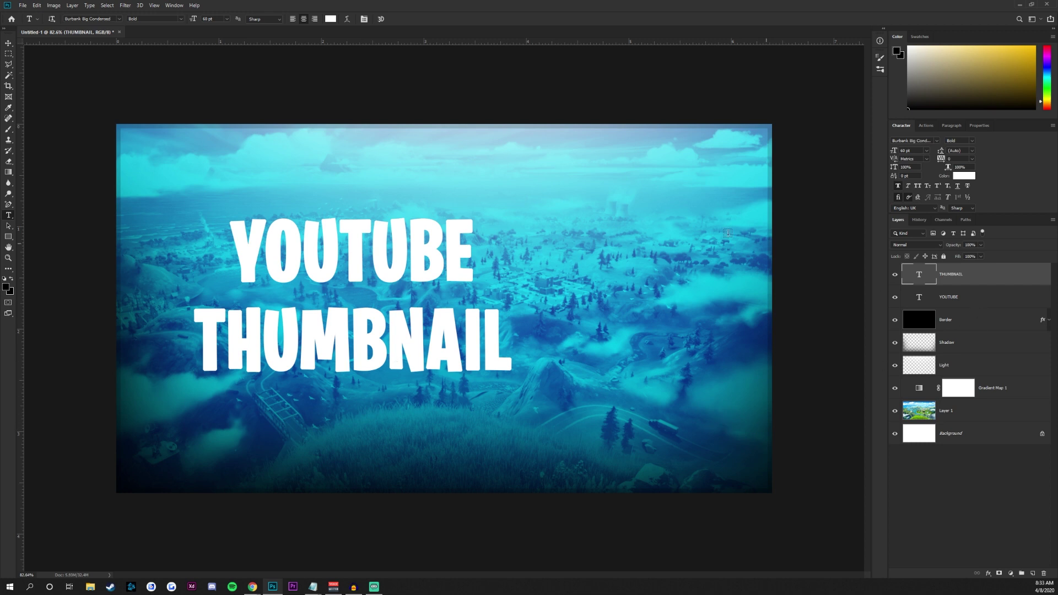
# Step: Add a new empty layer and place it between the YOUTUBE text layer and the Border layer
pyautogui.click(8, 54)
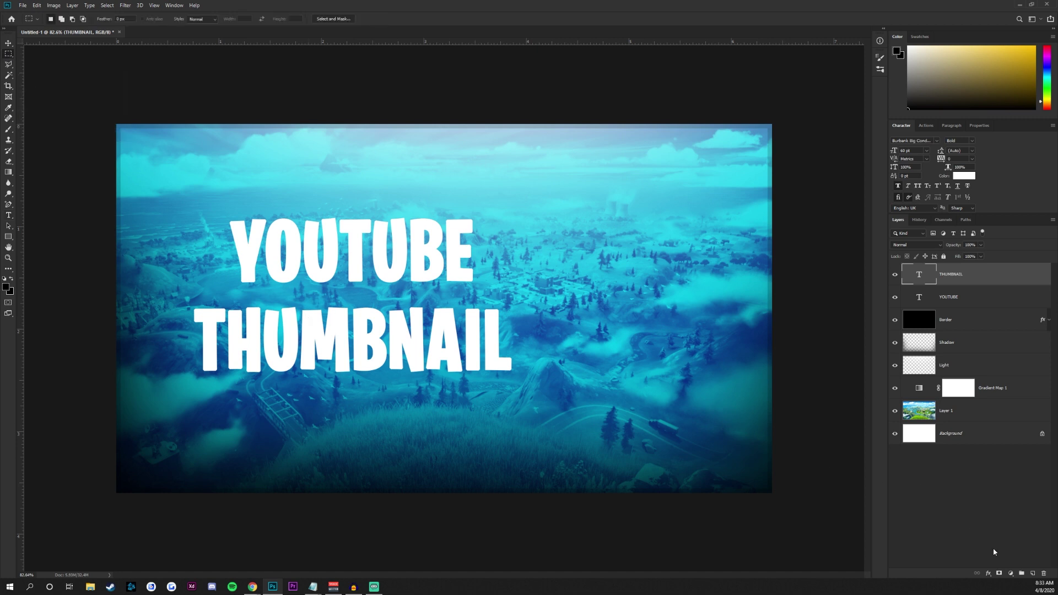
pyautogui.click(1035, 574)
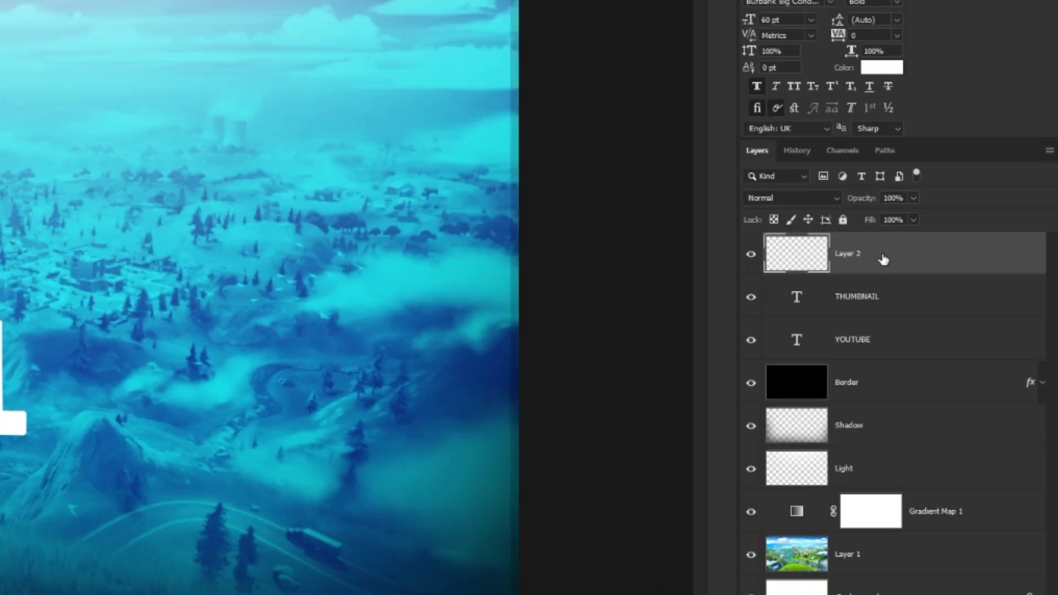
pyautogui.moveTo(965, 279); pyautogui.dragTo(970, 323)
pyautogui.moveTo(891, 347); pyautogui.dragTo(909, 350)
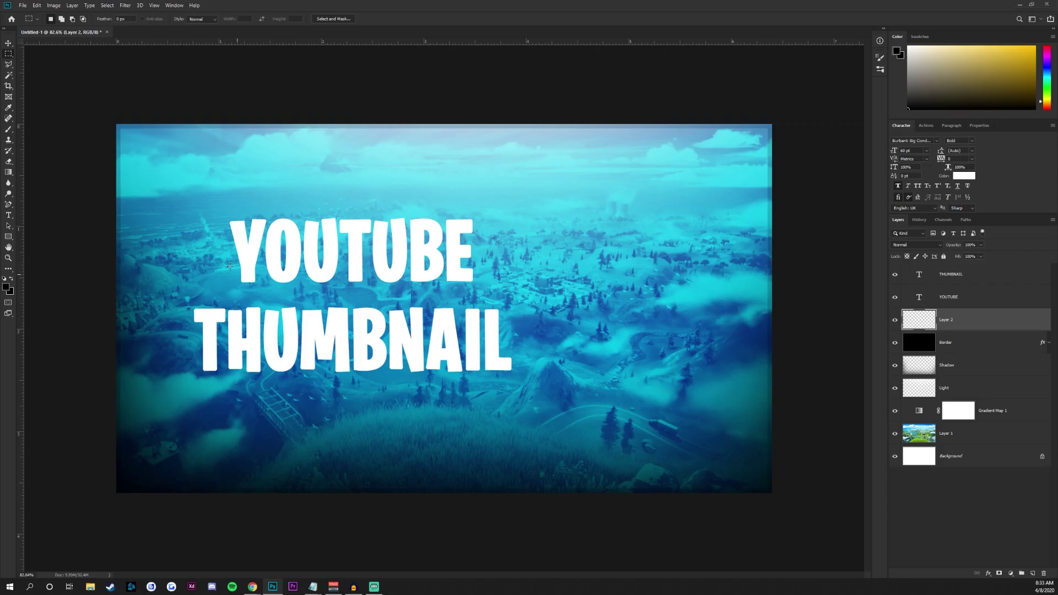
# Step: Make a rectangular selection around the word THUMBNAIL, fill it with black on the new layer, and deselect
pyautogui.scroll(3, 135, 328)
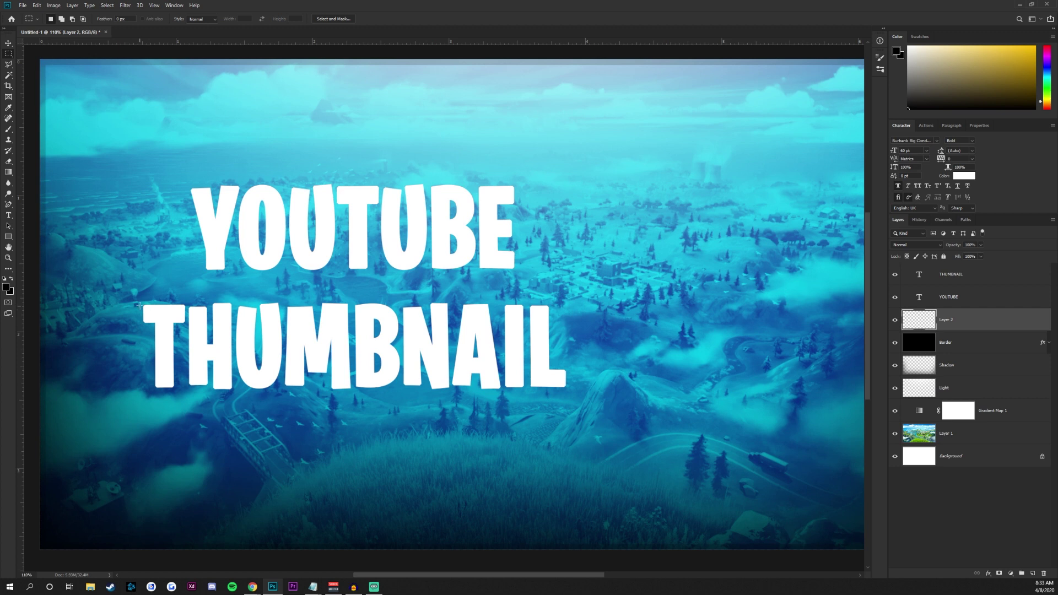
pyautogui.moveTo(126, 286); pyautogui.dragTo(572, 412)
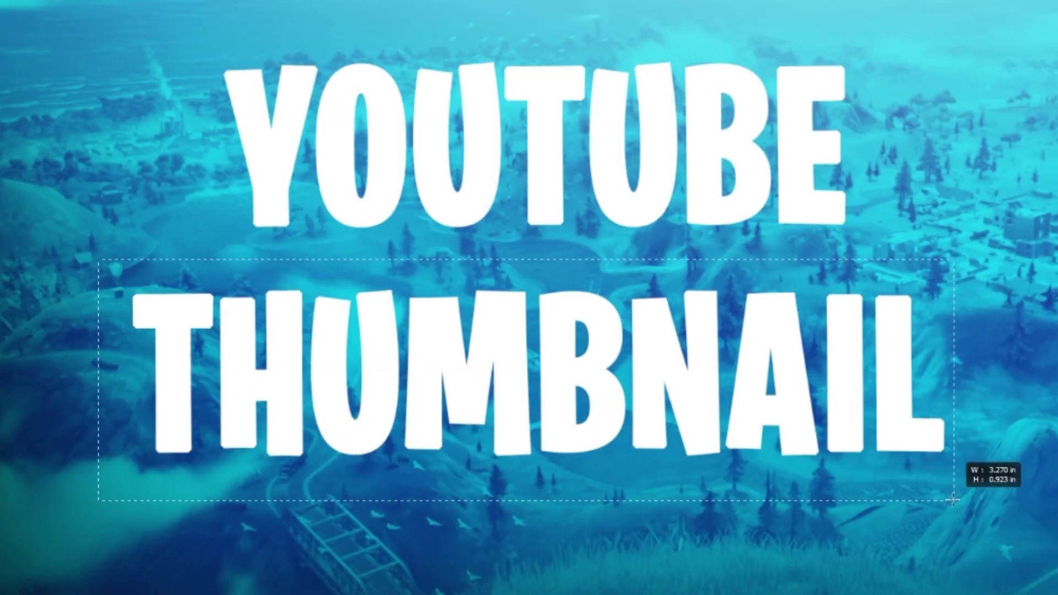
pyautogui.moveTo(953, 500); pyautogui.dragTo(985, 480)
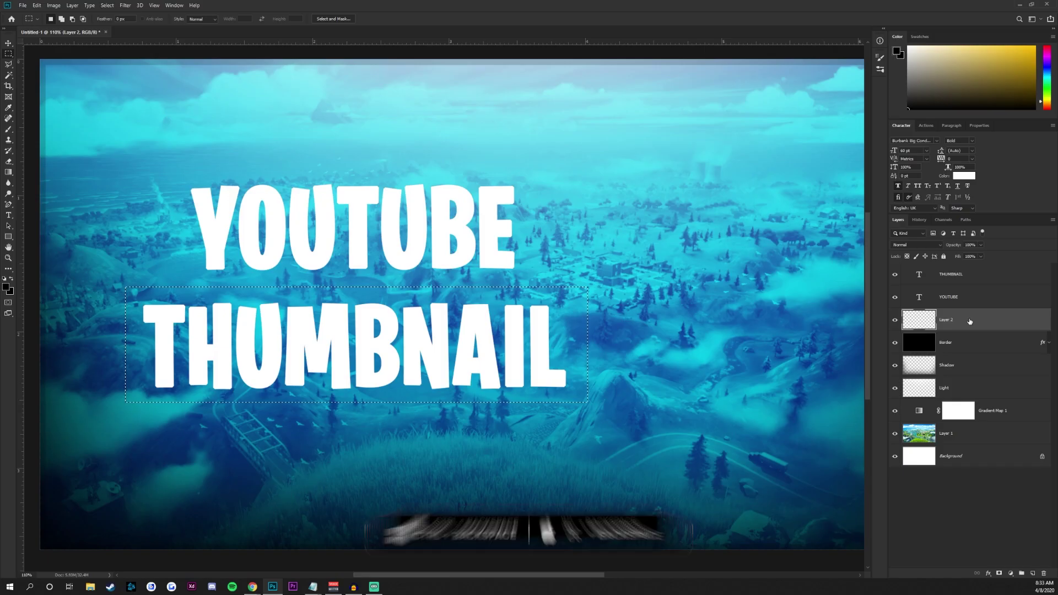
pyautogui.hotkey('ctrl', 'BackSpace')
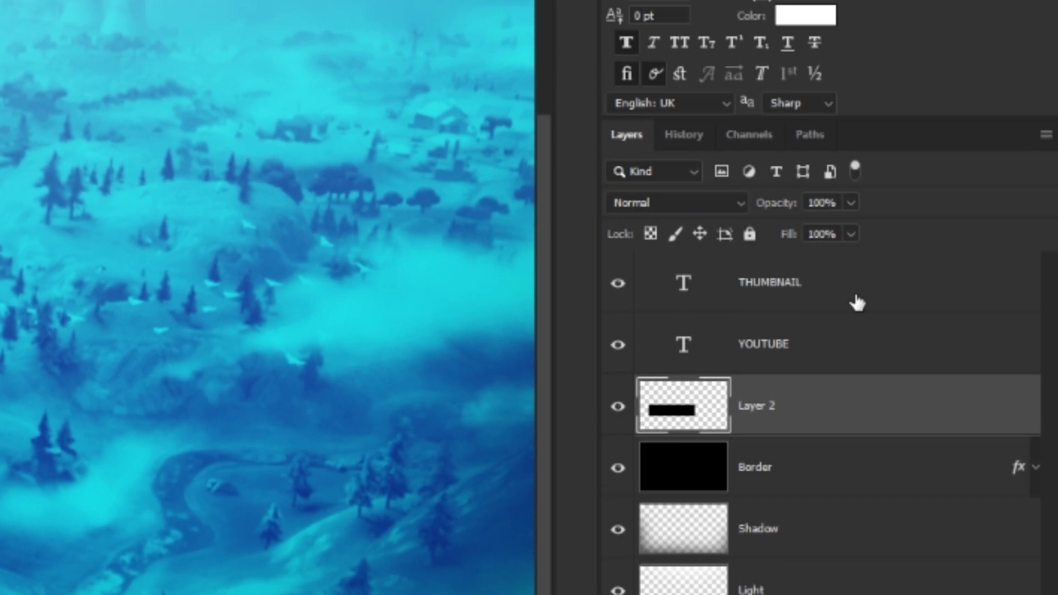
pyautogui.click(877, 297)
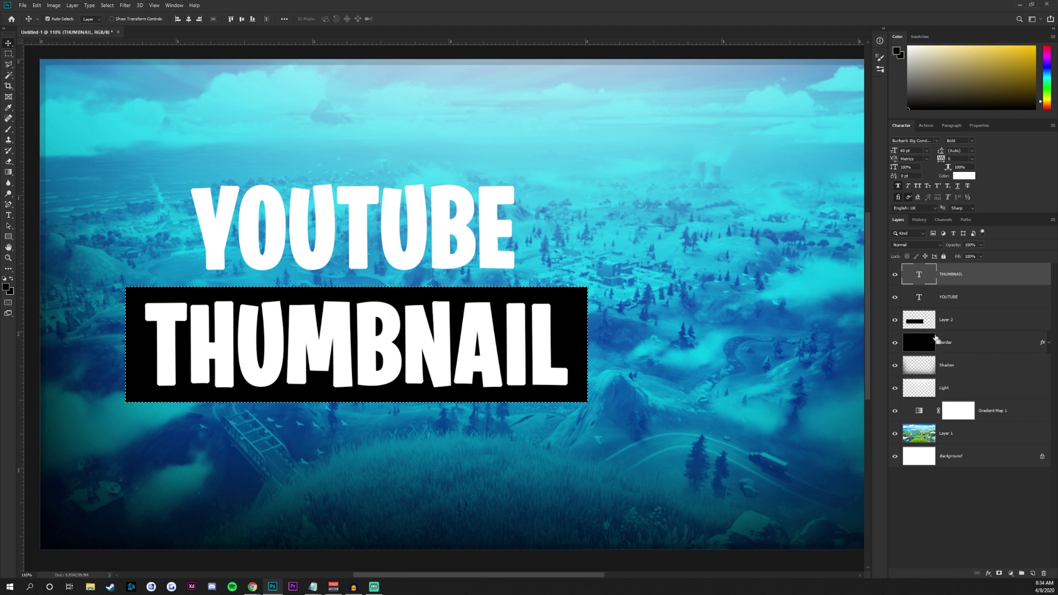
pyautogui.hotkey('ctrl', 'd')
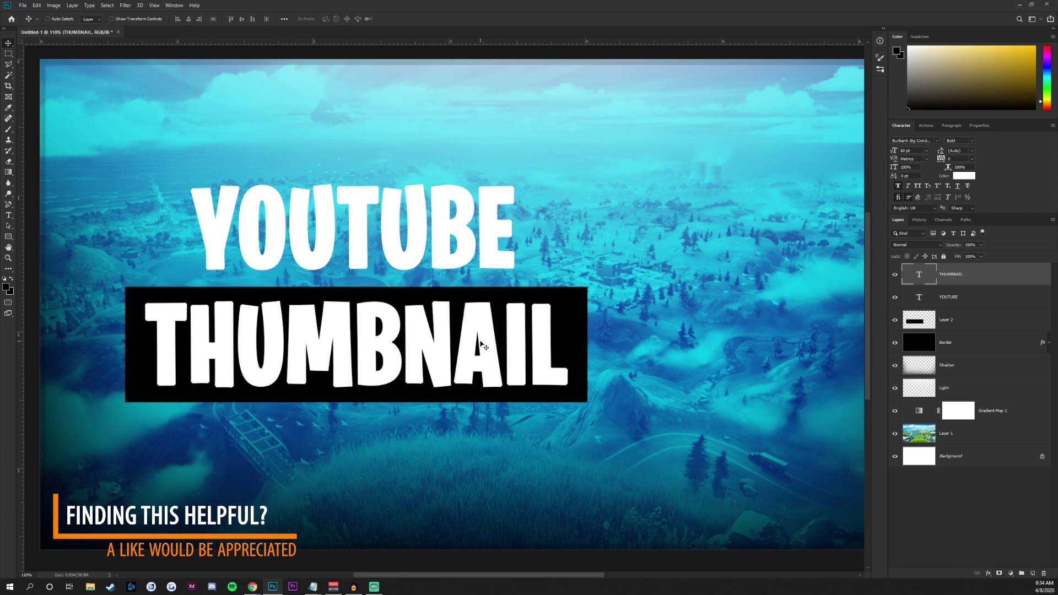
# Step: Apply a Gradient Overlay to the black bar and set the gradient's orange start stop to e59907
pyautogui.doubleClick(1004, 325)
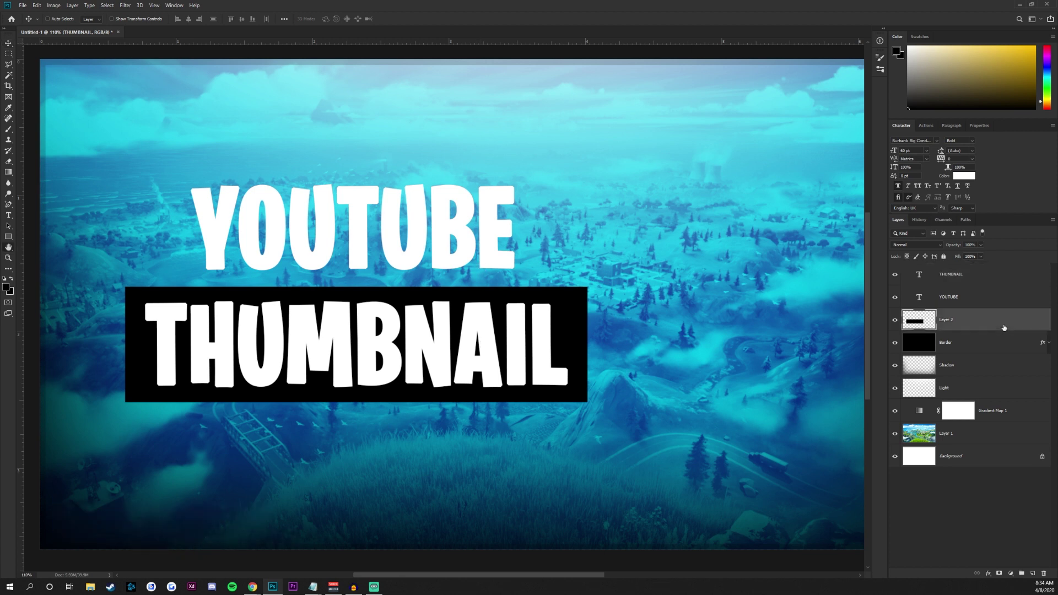
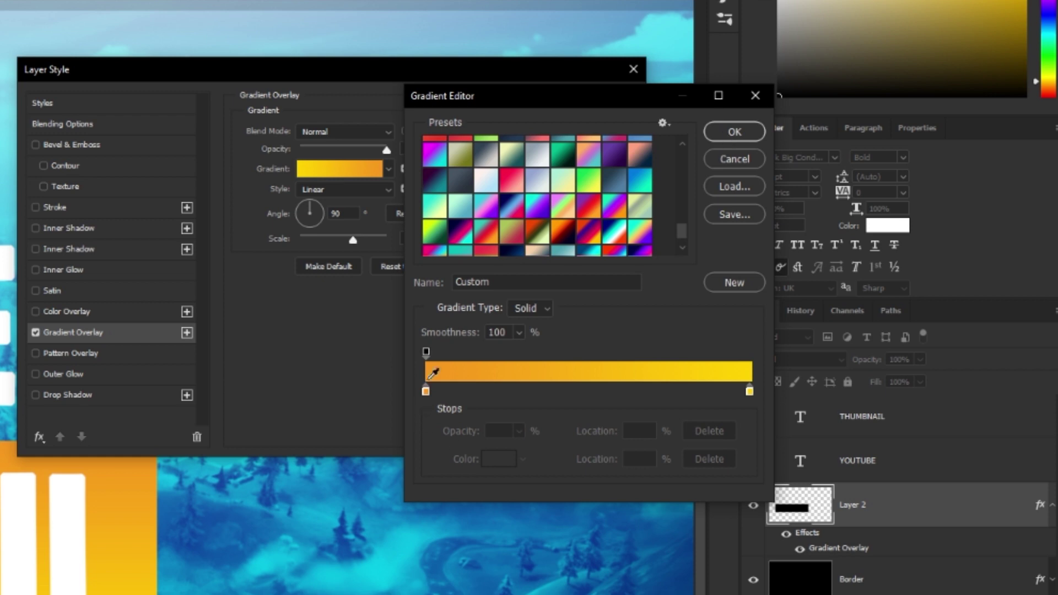
pyautogui.moveTo(159, 193); pyautogui.dragTo(162, 181)
pyautogui.moveTo(197, 345); pyautogui.dragTo(198, 342)
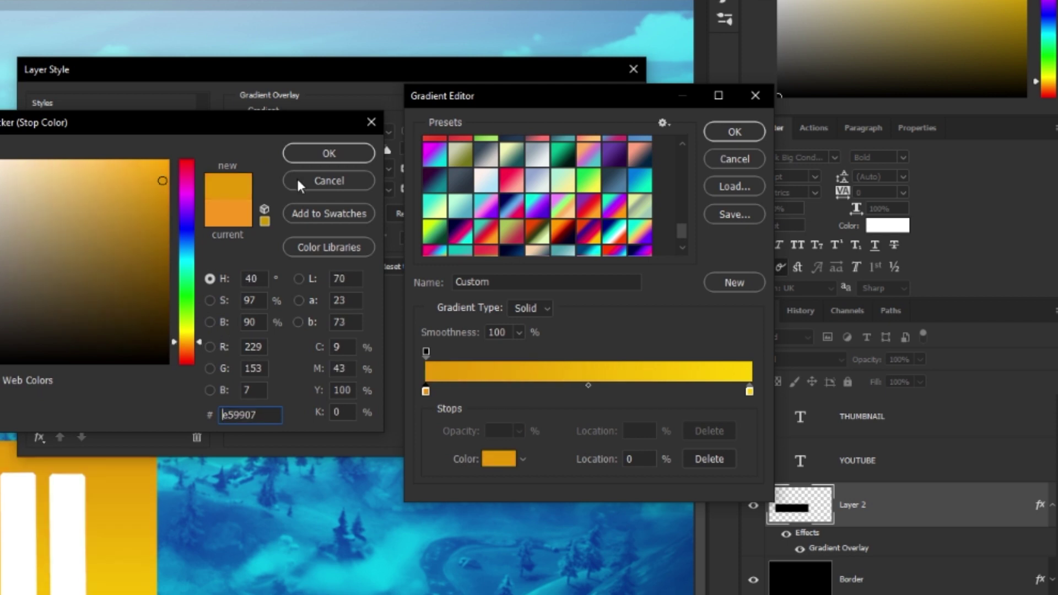
pyautogui.click(329, 153)
# Step: Set the end stop of the bar's gradient to ffba00 and accept the gradient
pyautogui.doubleClick(749, 391)
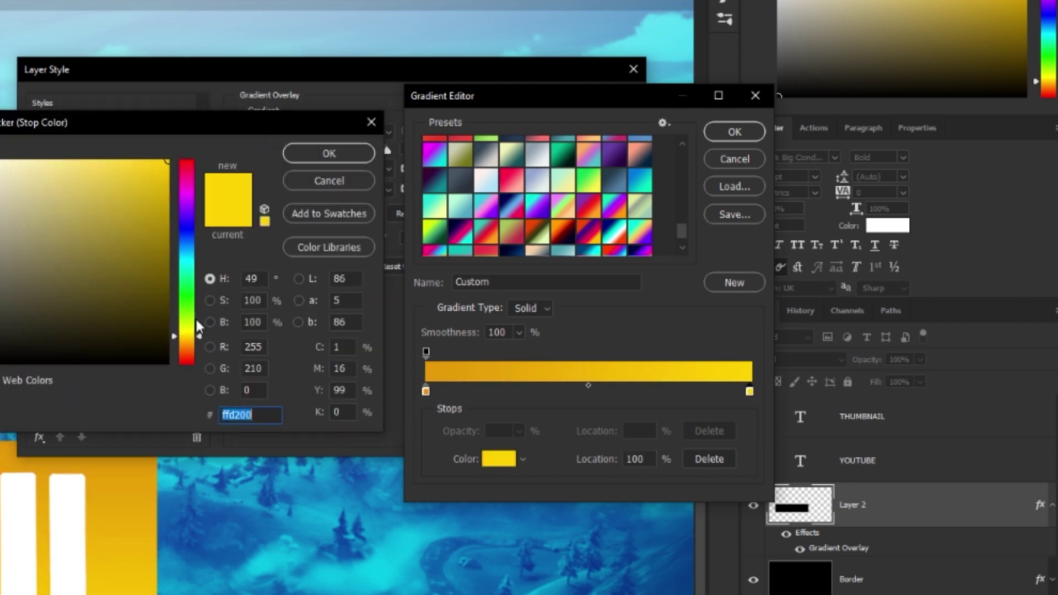
pyautogui.click(199, 339)
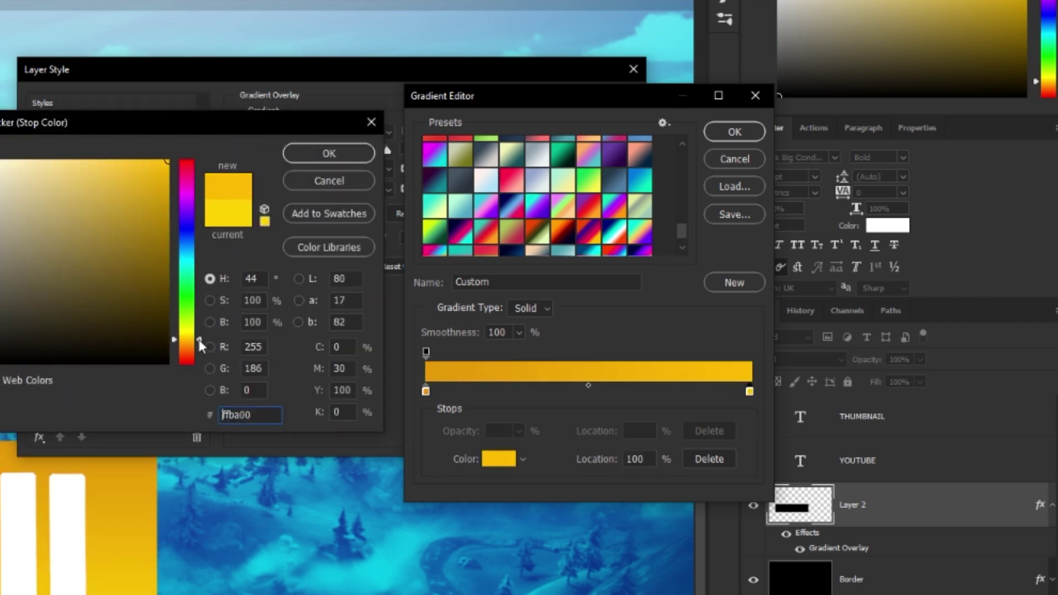
pyautogui.click(329, 157)
pyautogui.click(735, 132)
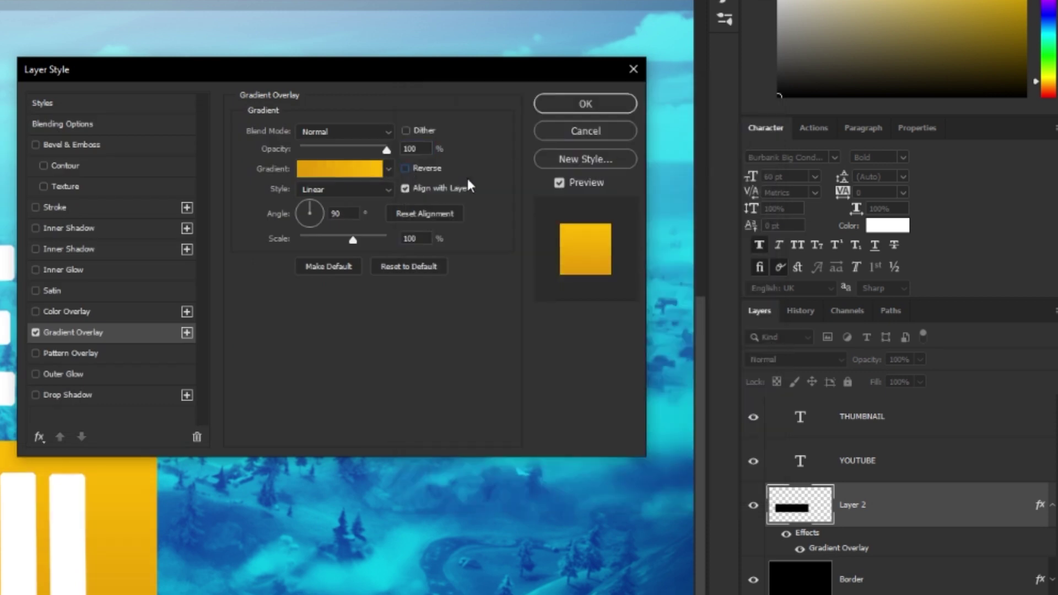
# Step: Set the end stop of the bar's gradient to yellow ffd800 and add an Inner Glow to the bar
pyautogui.click(358, 167)
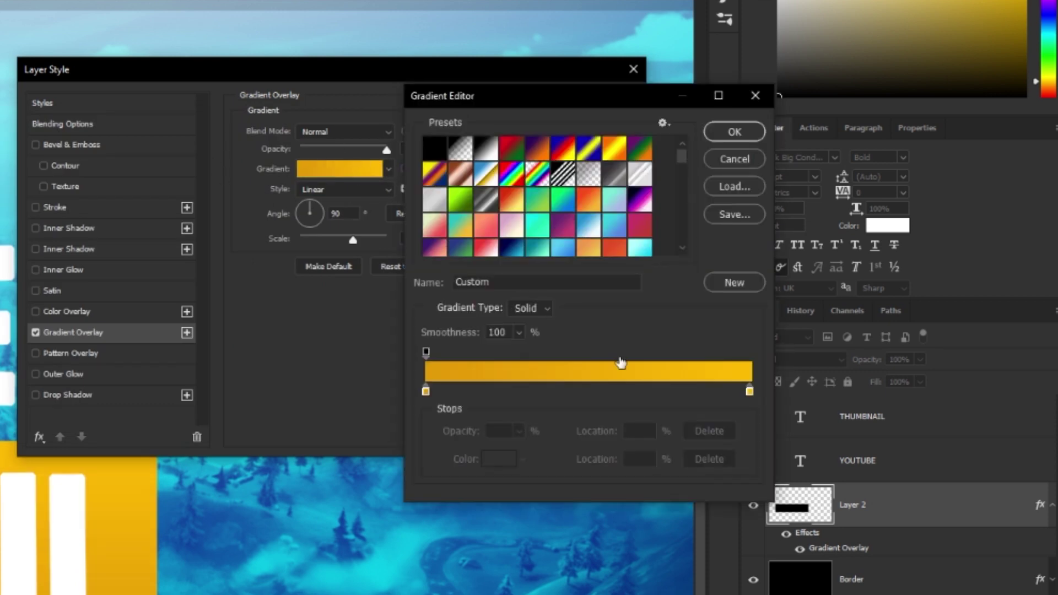
pyautogui.doubleClick(750, 390)
pyautogui.moveTo(205, 336); pyautogui.dragTo(200, 336)
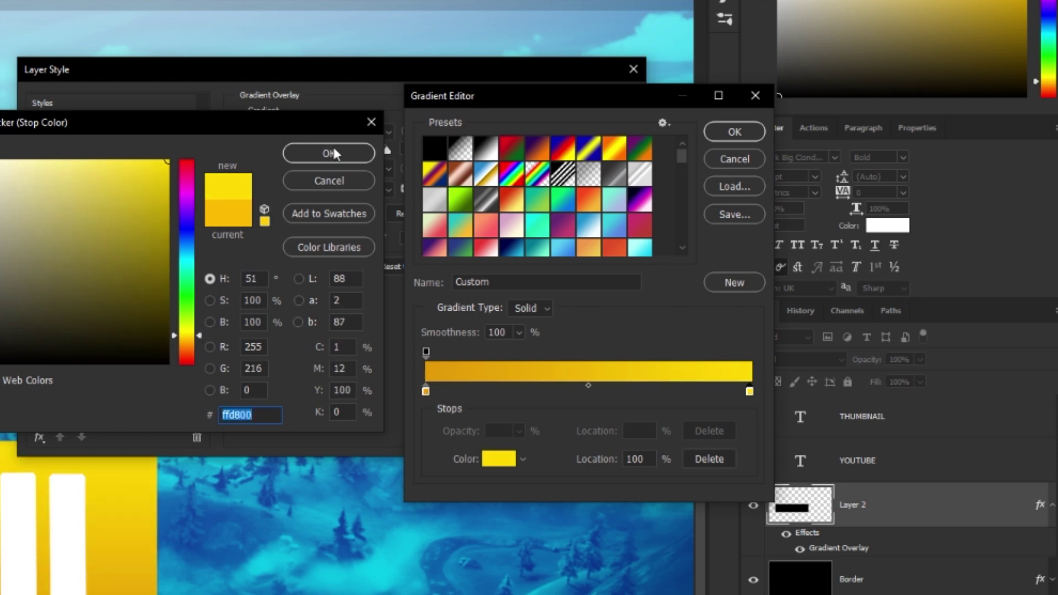
pyautogui.click(330, 152)
pyautogui.click(733, 134)
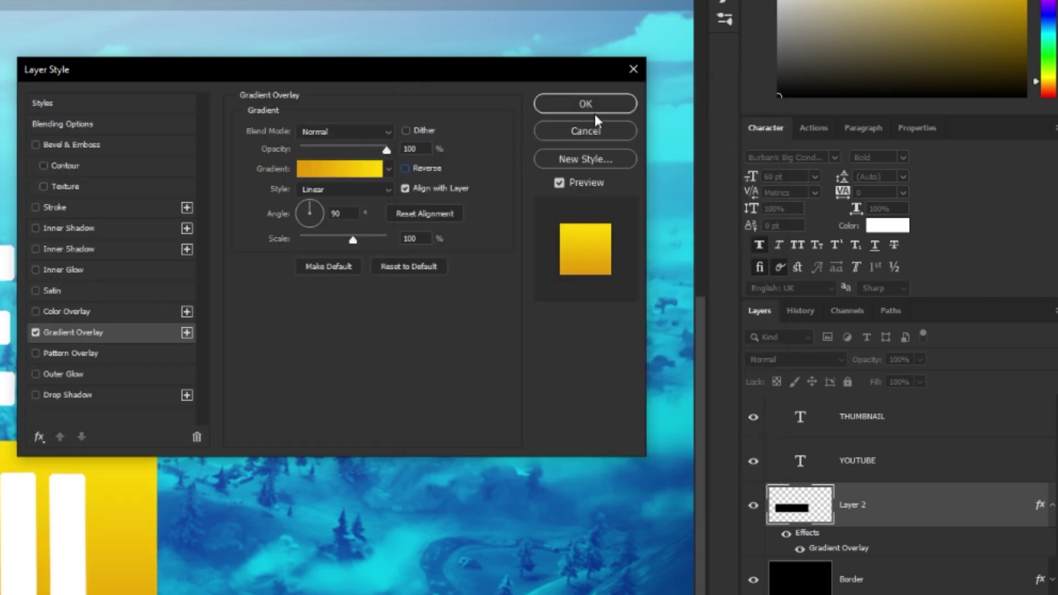
pyautogui.click(71, 273)
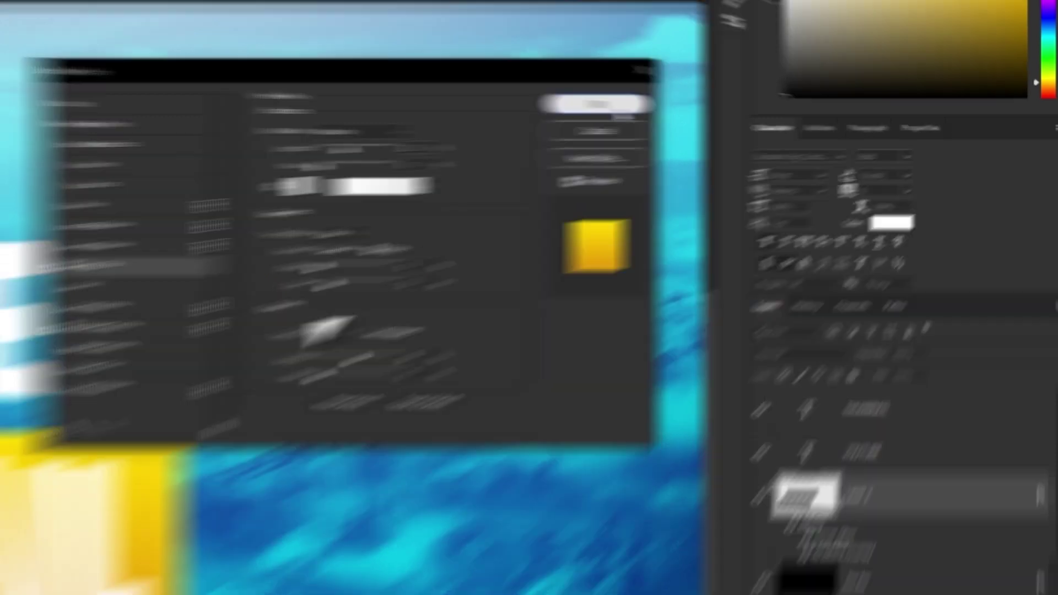
pyautogui.press('Return')
# Step: Add a Gradient Overlay to the THUMBNAIL text layer and choose the black gradient preset
pyautogui.click(996, 274)
pyautogui.doubleClick(997, 274)
pyautogui.click(553, 234)
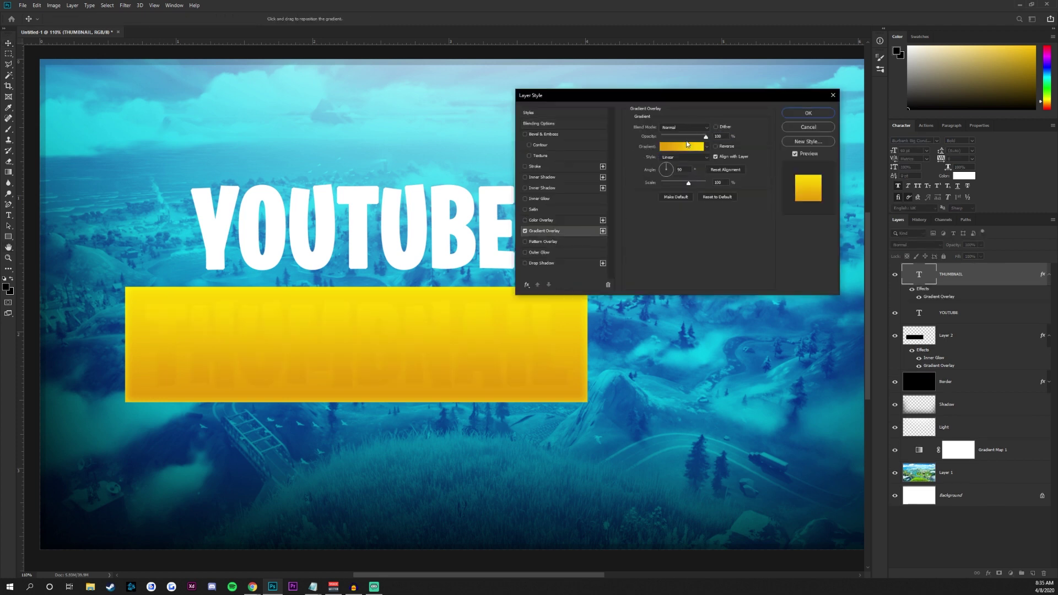
pyautogui.click(689, 147)
pyautogui.moveTo(859, 144); pyautogui.dragTo(865, 169)
pyautogui.click(813, 145)
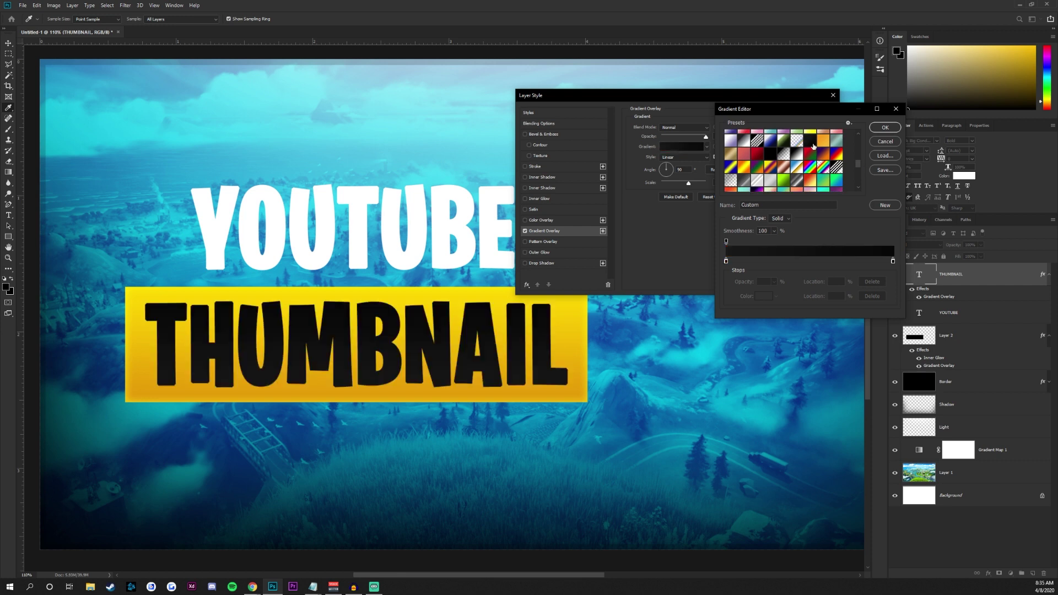
# Step: Keep 171717 as the start stop of the THUMBNAIL text's gradient, accept the gradient, and apply the overlay with Reverse on
pyautogui.doubleClick(726, 261)
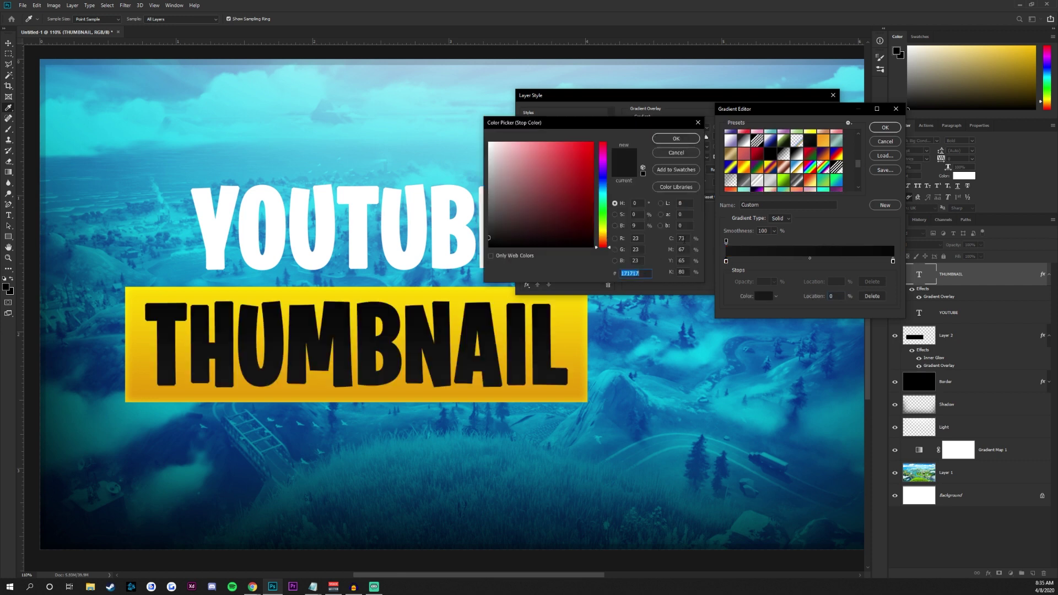
pyautogui.click(675, 139)
pyautogui.doubleClick(894, 261)
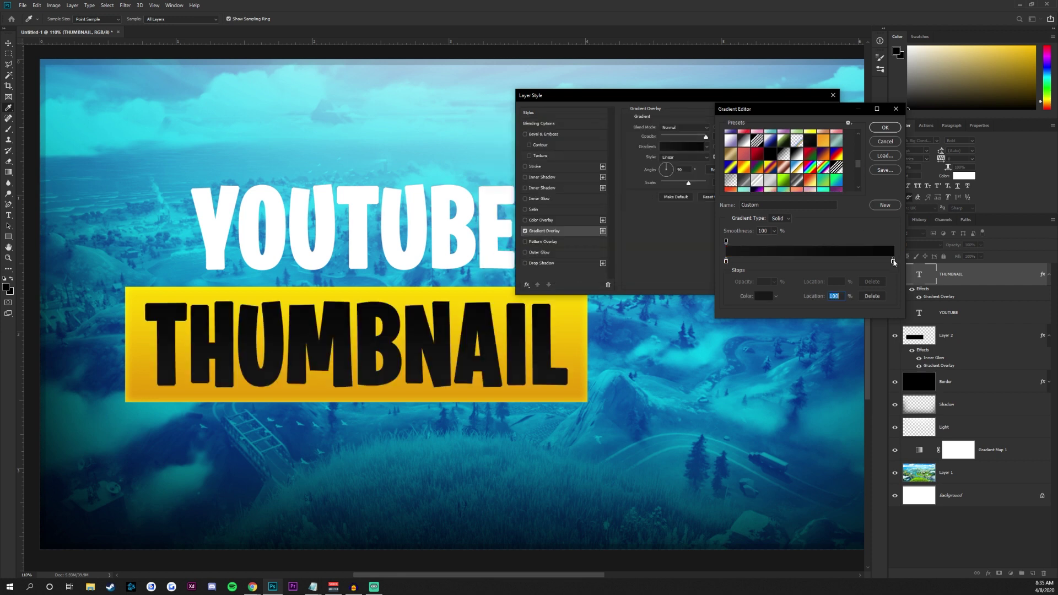
pyautogui.click(665, 156)
pyautogui.click(888, 139)
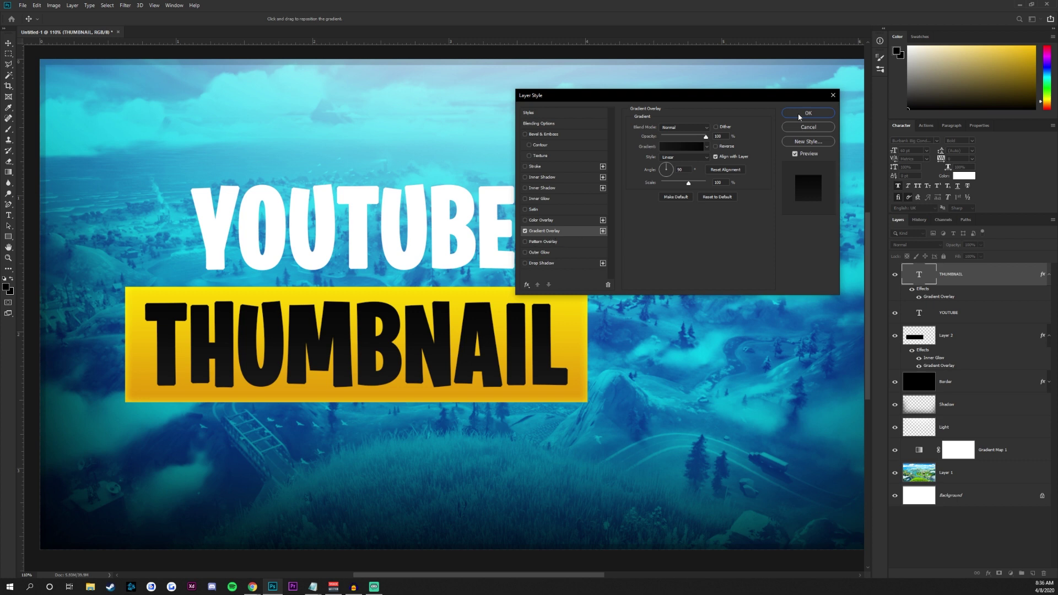
pyautogui.click(717, 146)
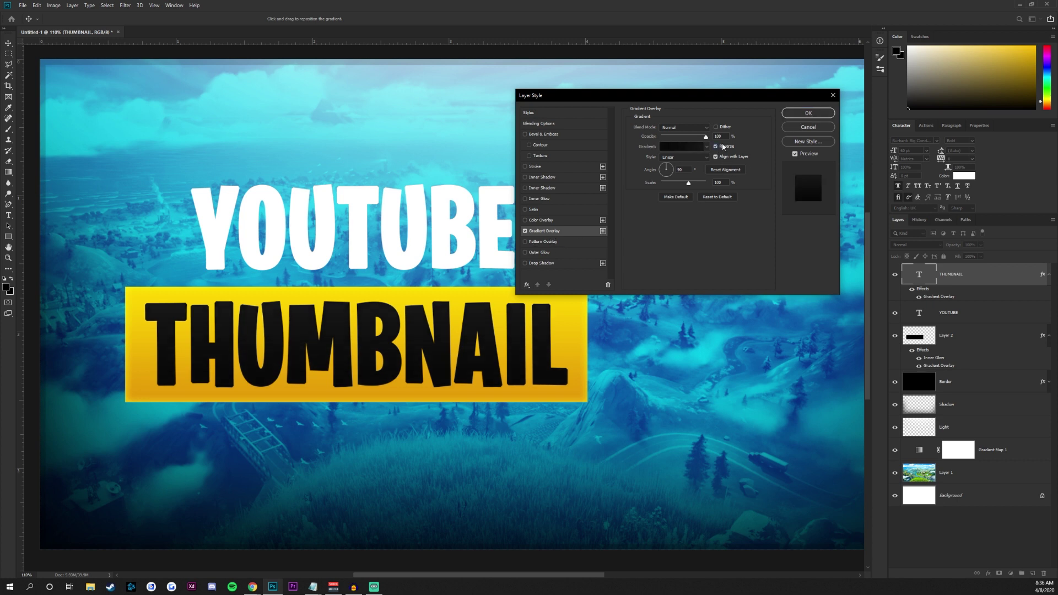
pyautogui.click(808, 113)
# Step: Load the THUMBNAIL lettering as a selection, delete that area from the yellow bar on Layer 2, and deselect
pyautogui.scroll(-4, 505, 326)
pyautogui.scroll(-2, 506, 326)
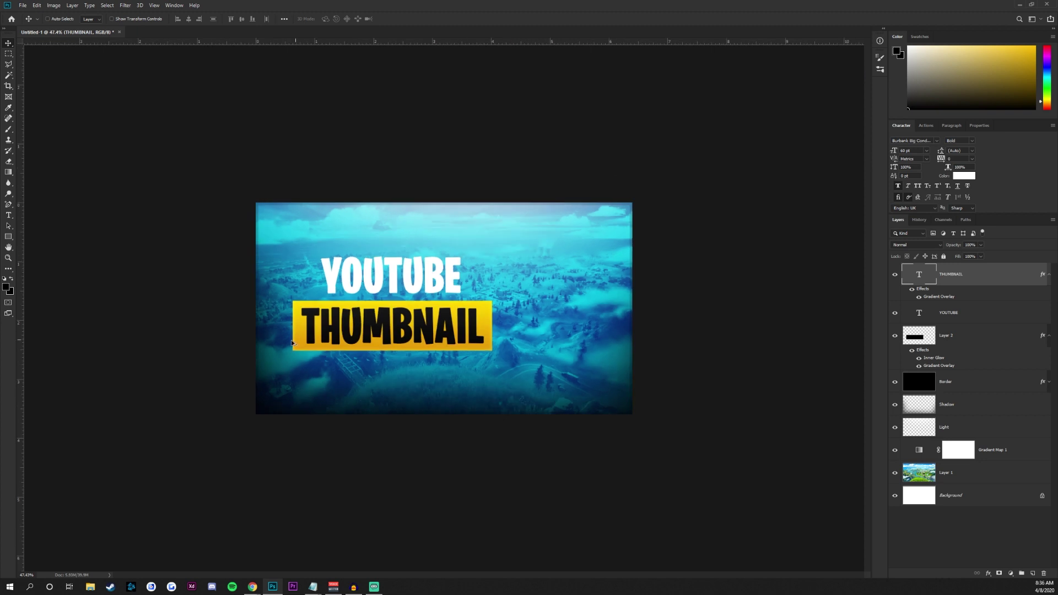
pyautogui.scroll(5, 331, 352)
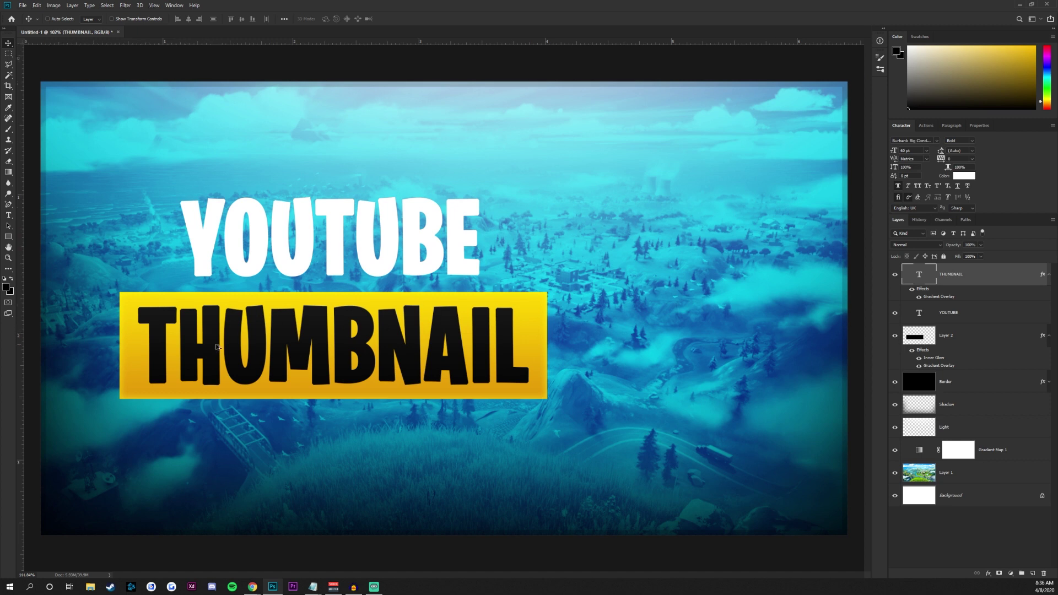
pyautogui.scroll(3, 213, 355)
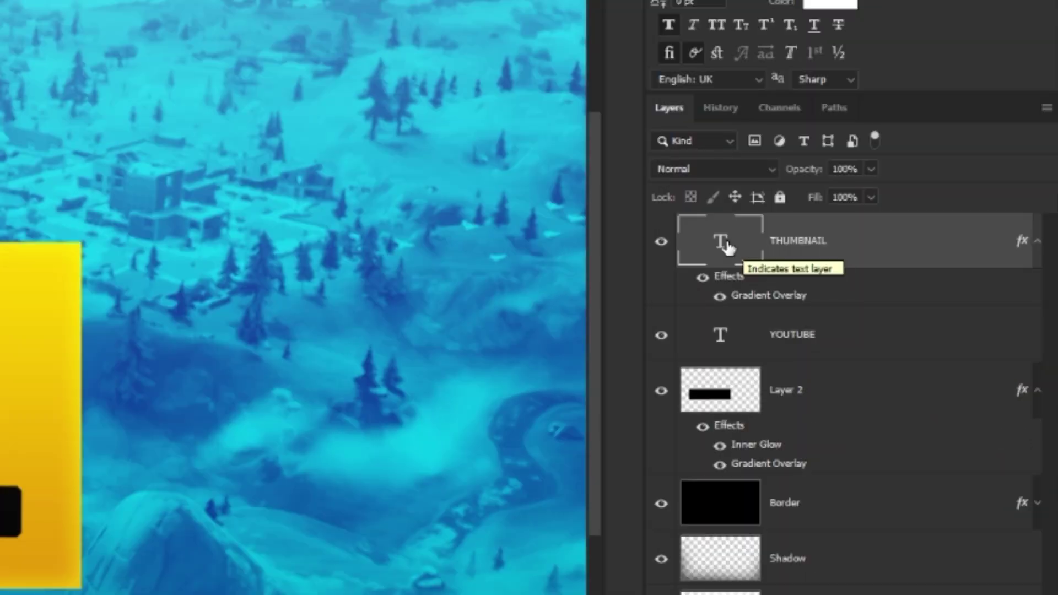
pyautogui.keyDown('ctrl'); pyautogui.click(728, 256); pyautogui.keyUp('ctrl')
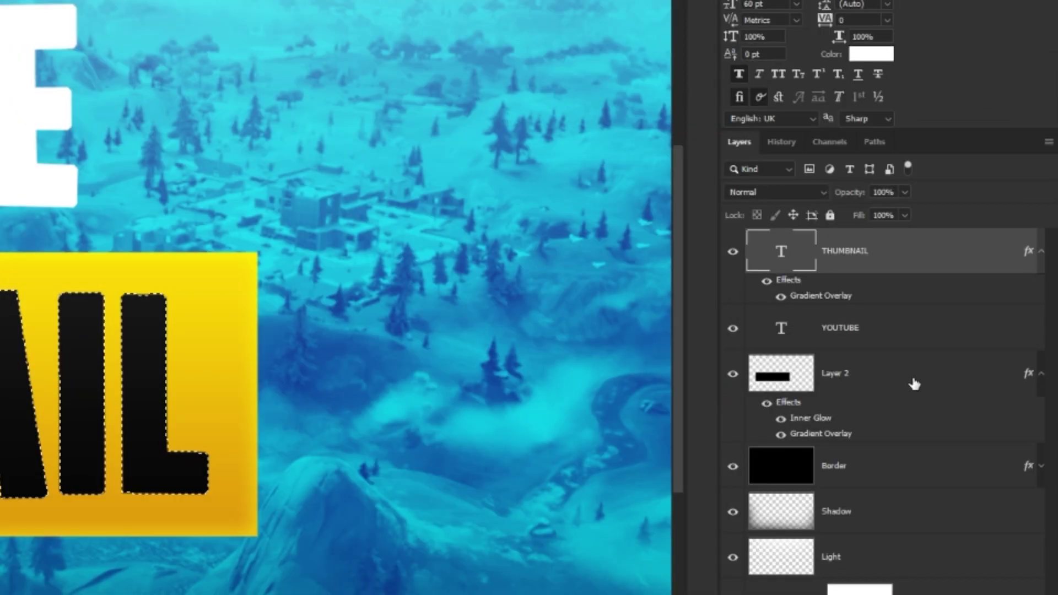
pyautogui.click(887, 389)
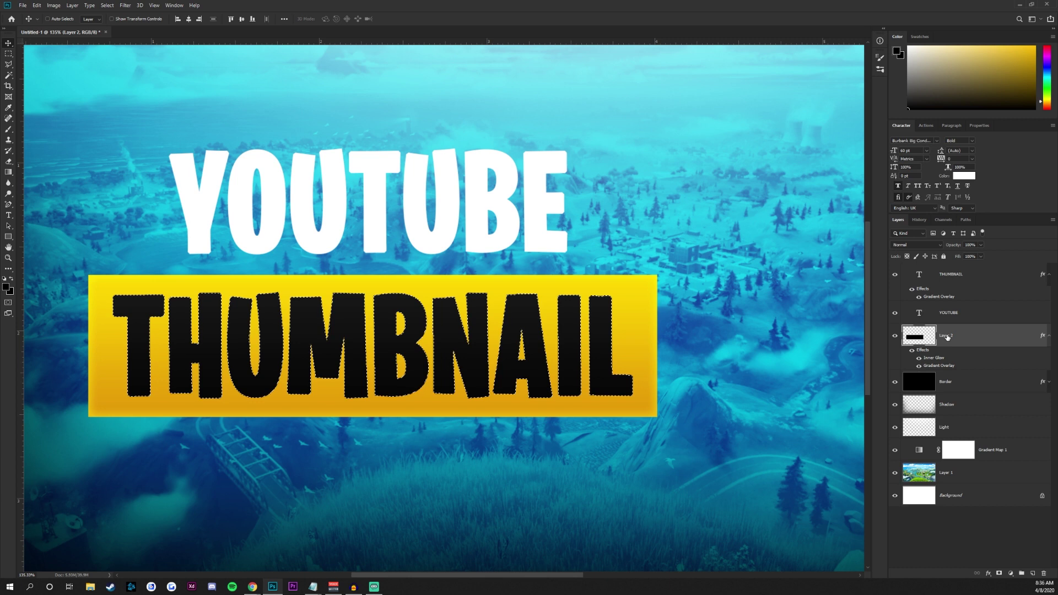
pyautogui.press('Delete')
pyautogui.hotkey('ctrl', 'd')
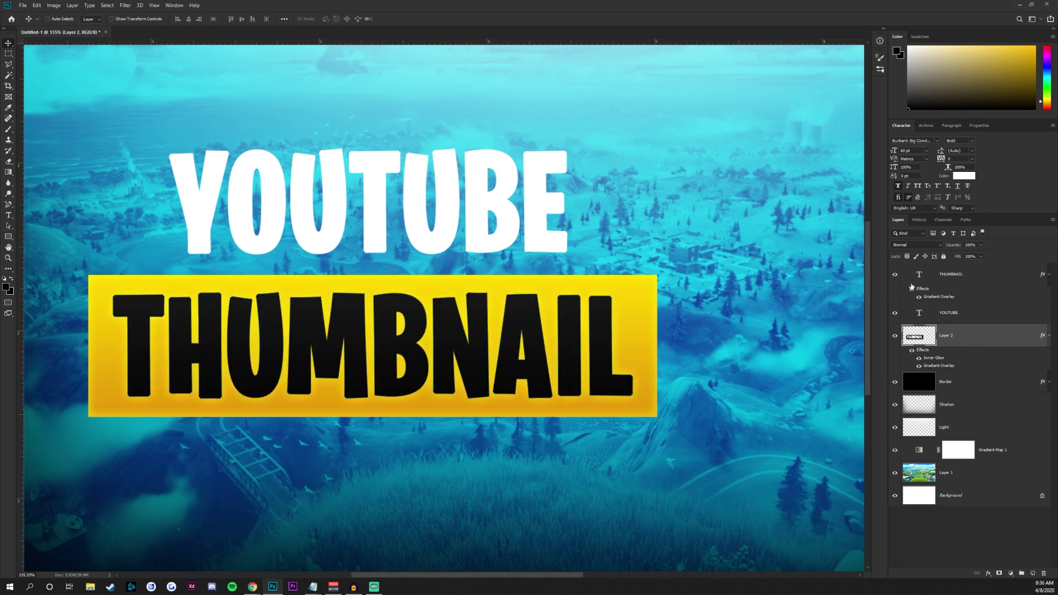
# Step: Hide the THUMBNAIL text layer to inspect the letter cut-outs in the yellow bar, and show the layer again
pyautogui.click(896, 276)
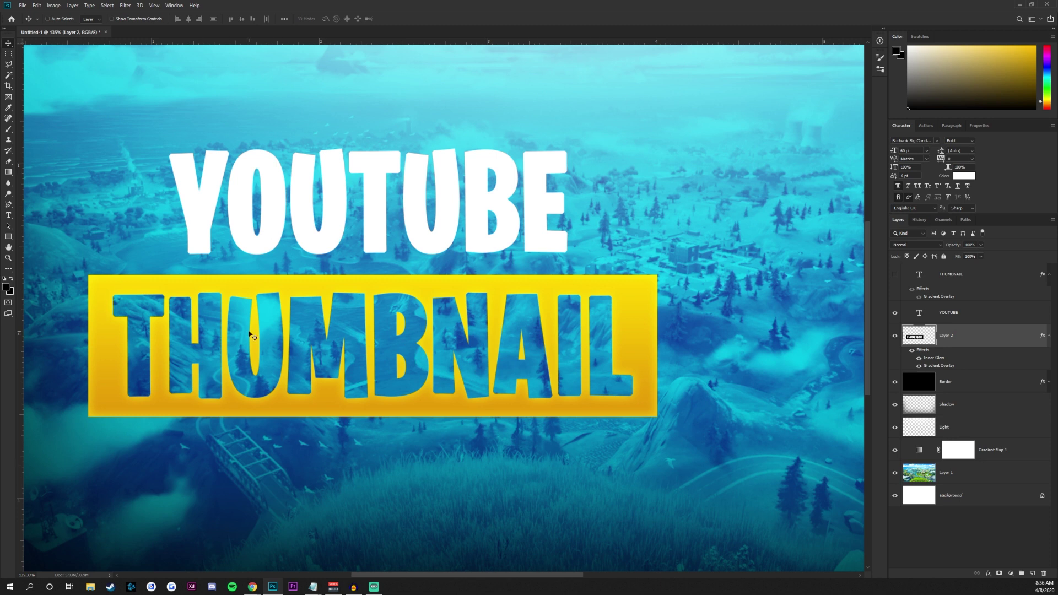
pyautogui.scroll(-5, 251, 335)
pyautogui.scroll(2, 275, 329)
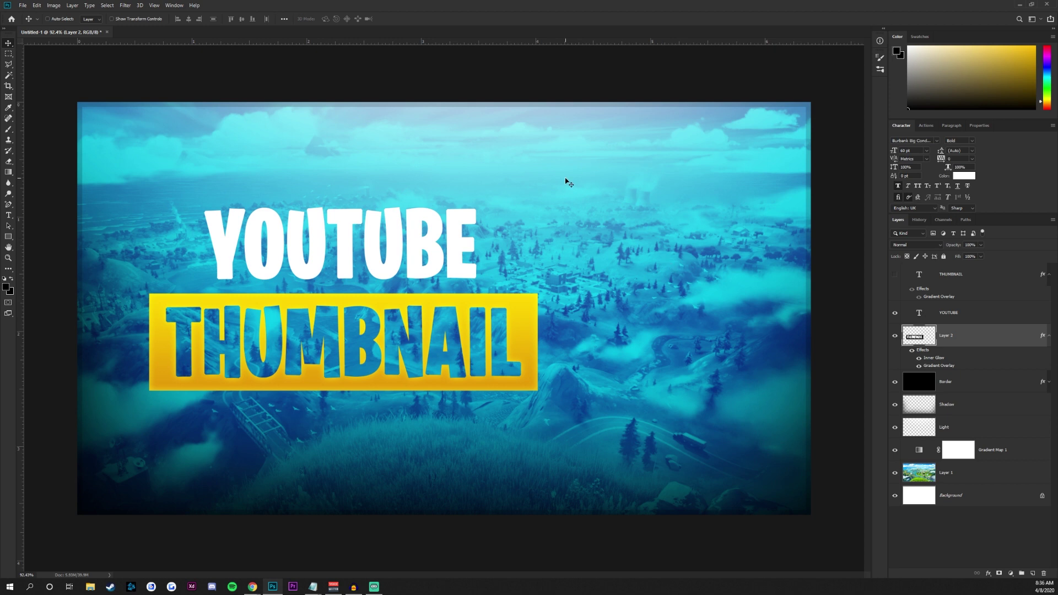
pyautogui.click(894, 274)
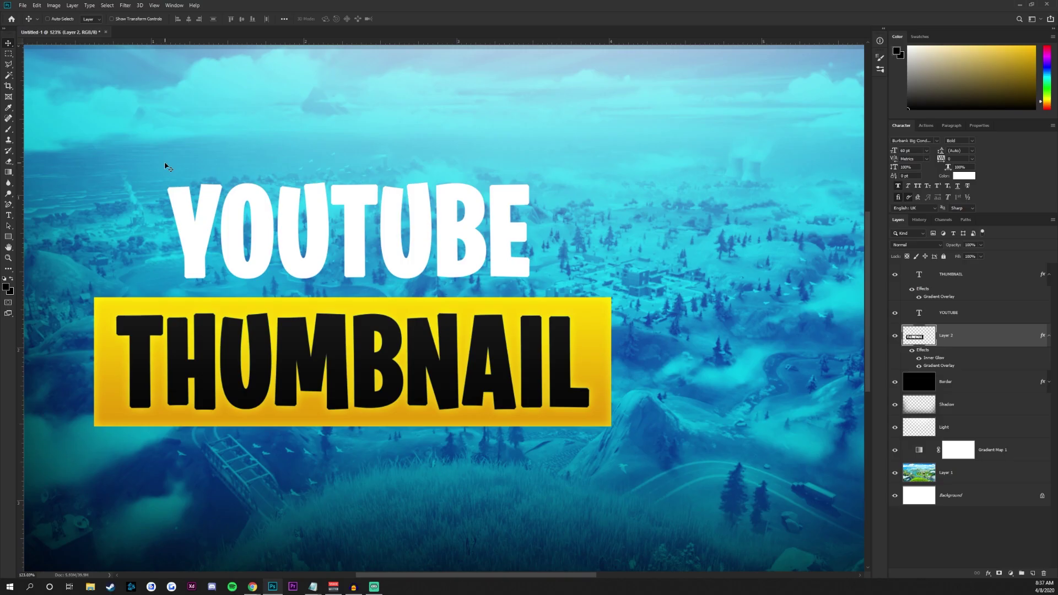
pyautogui.hotkey('ctrl', '0')
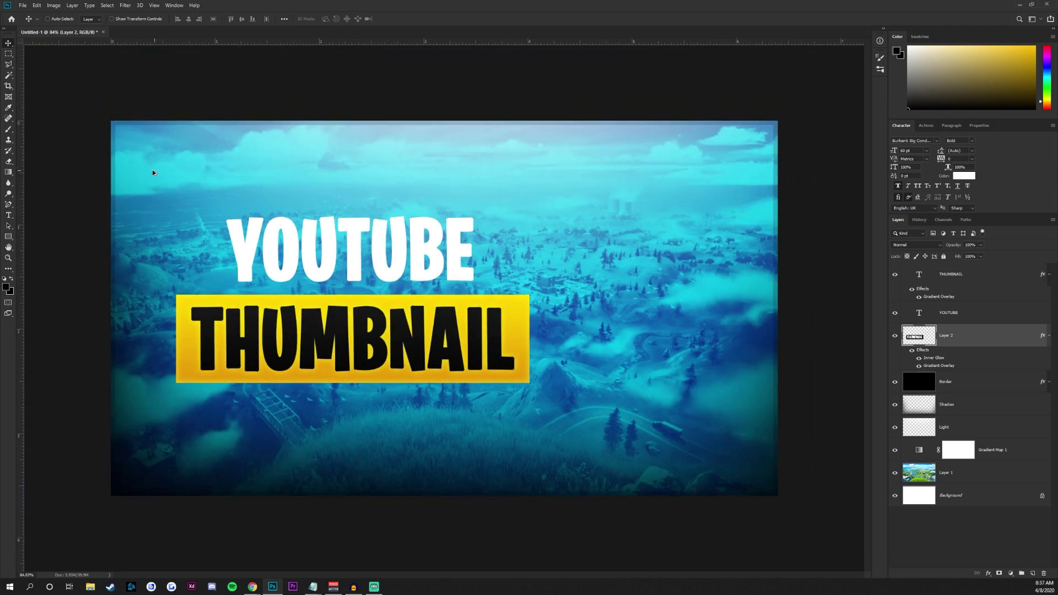
pyautogui.moveTo(23, 181); pyautogui.dragTo(97, 174)
pyautogui.hotkey('ctrl', ';')
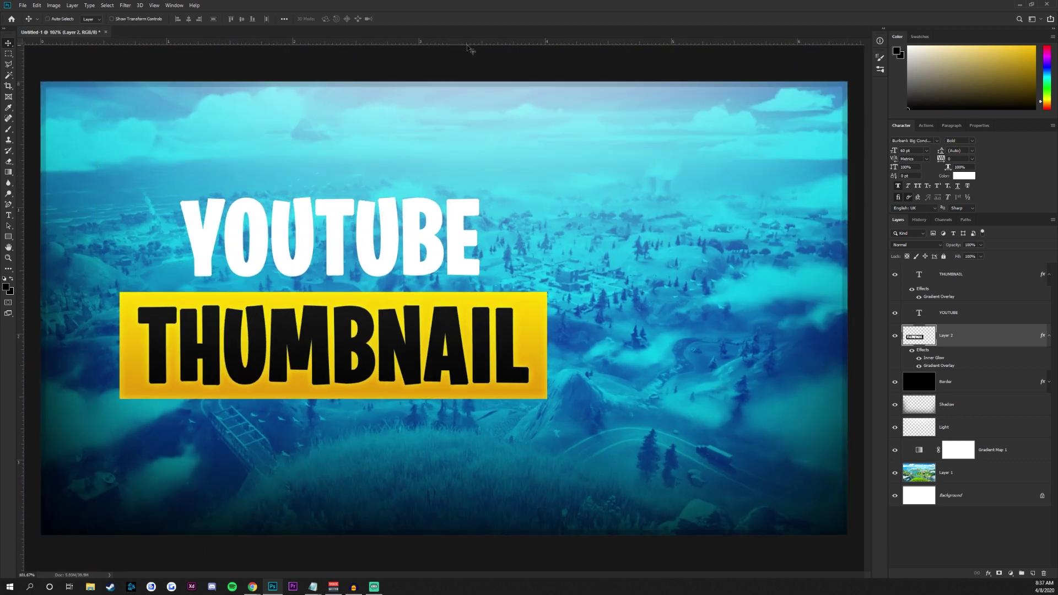
pyautogui.press('ctrl')
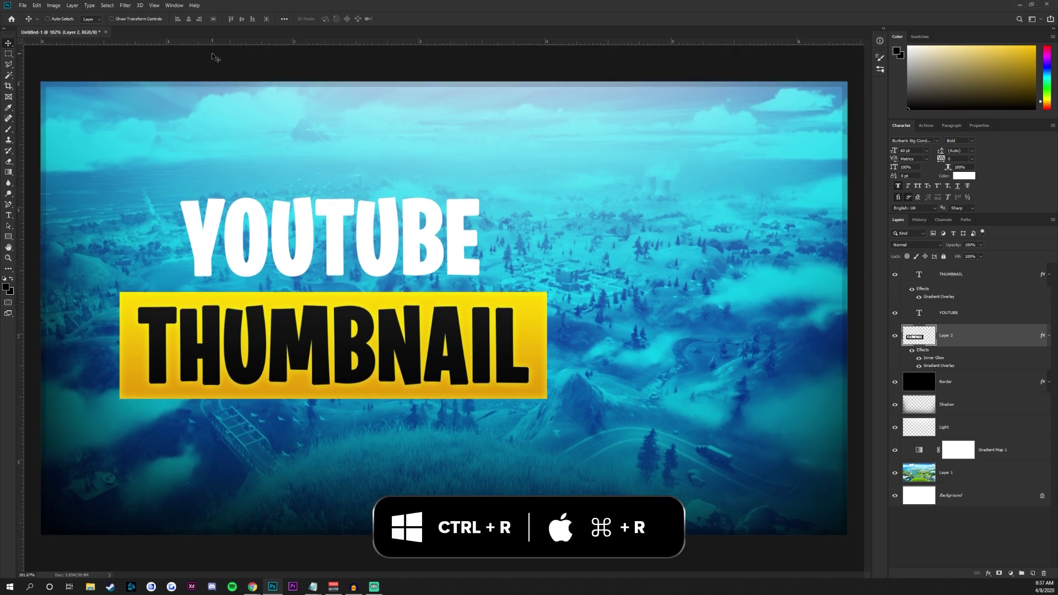
pyautogui.moveTo(282, 42); pyautogui.dragTo(288, 200)
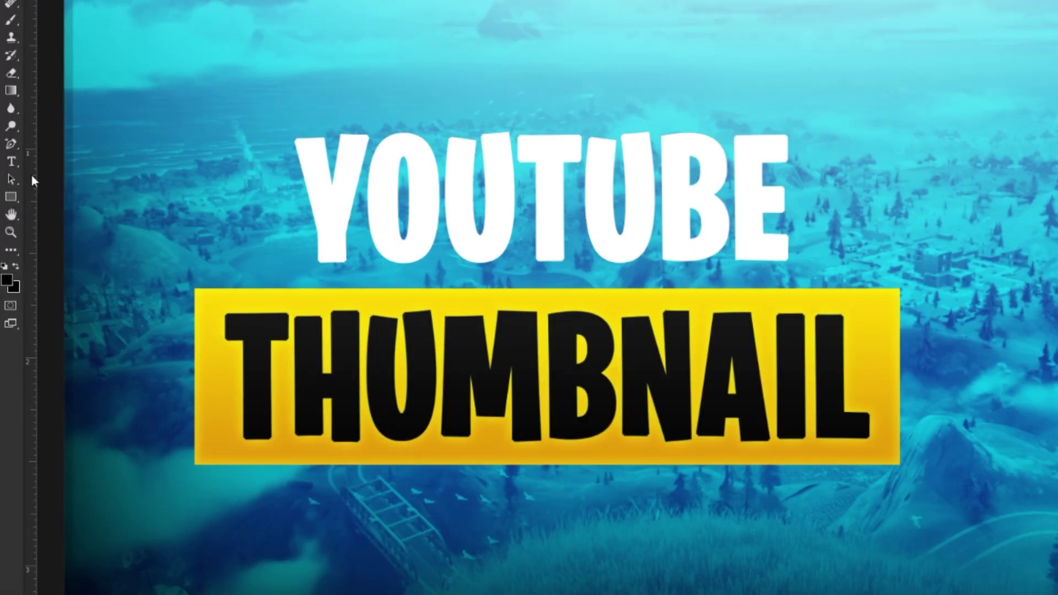
# Step: Place two vertical guides, one at each side edge of the yellow bar
pyautogui.moveTo(21, 226); pyautogui.dragTo(103, 234)
pyautogui.moveTo(167, 191); pyautogui.dragTo(196, 190)
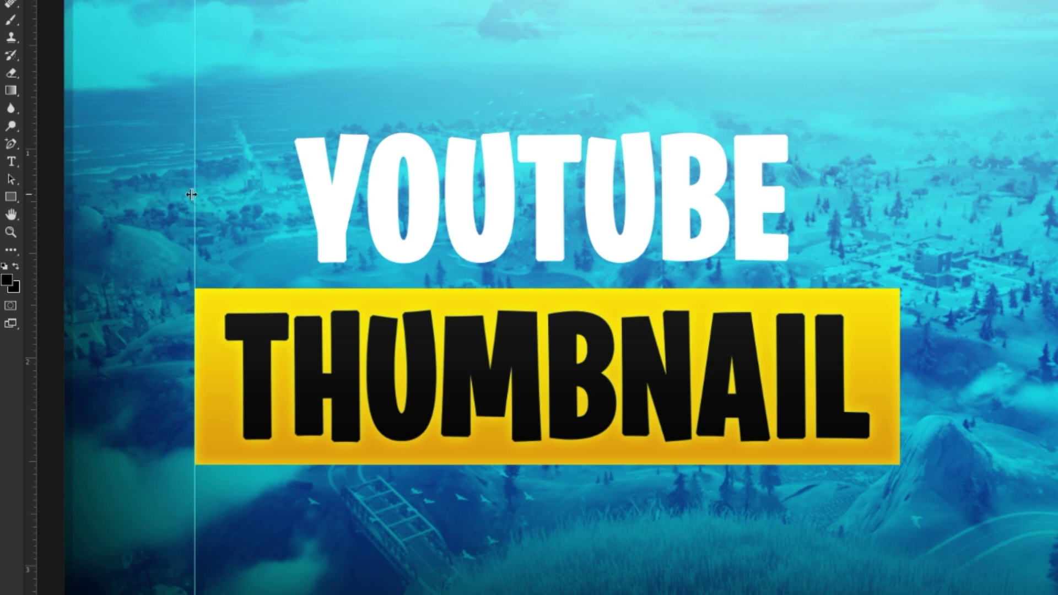
pyautogui.moveTo(31, 182); pyautogui.dragTo(900, 257)
# Step: Scale the YOUTUBE text up proportionally with Free Transform so it spans the width between the two vertical guides
pyautogui.click(946, 305)
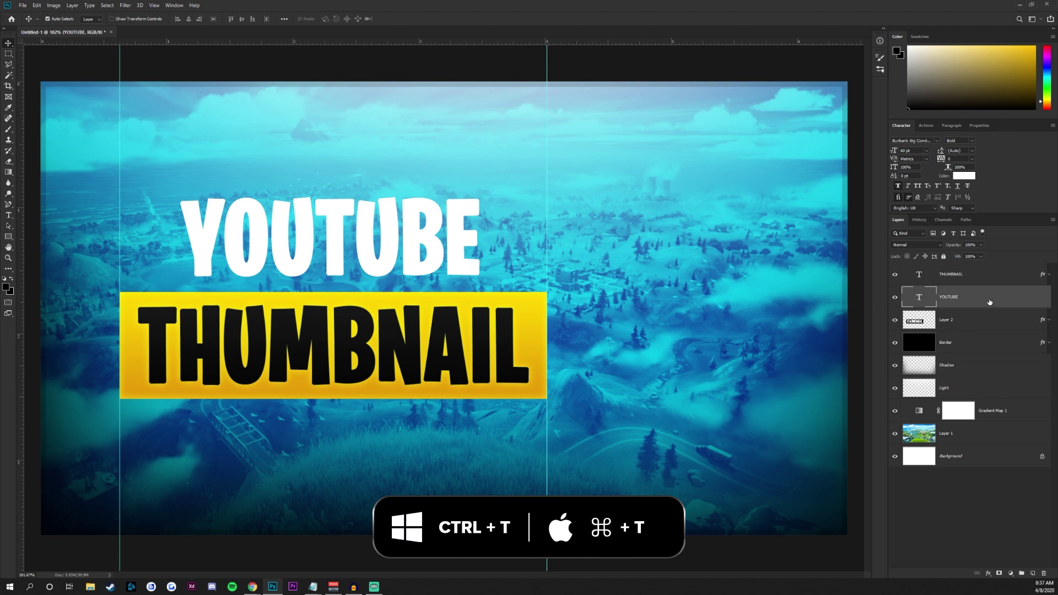
pyautogui.hotkey('ctrl', 't')
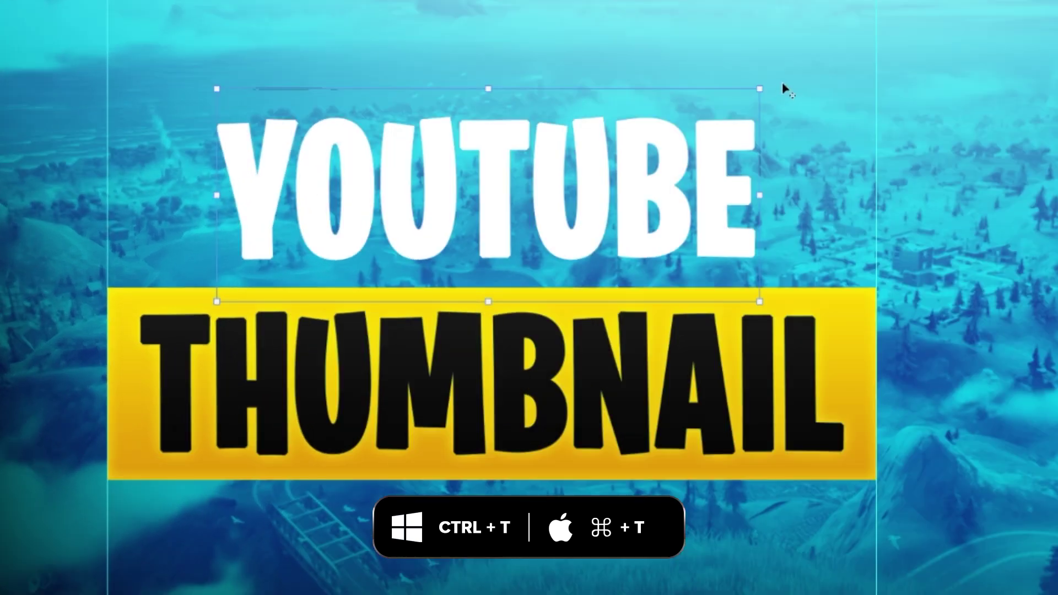
pyautogui.moveTo(482, 181); pyautogui.dragTo(506, 176)
pyautogui.moveTo(805, 76); pyautogui.dragTo(877, 69)
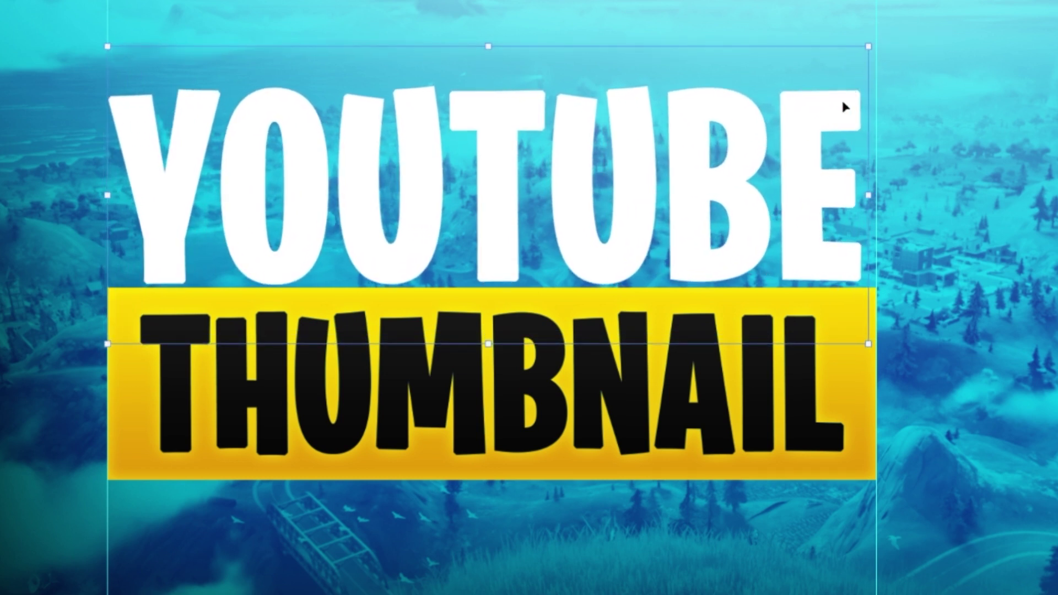
pyautogui.moveTo(821, 133); pyautogui.dragTo(827, 133)
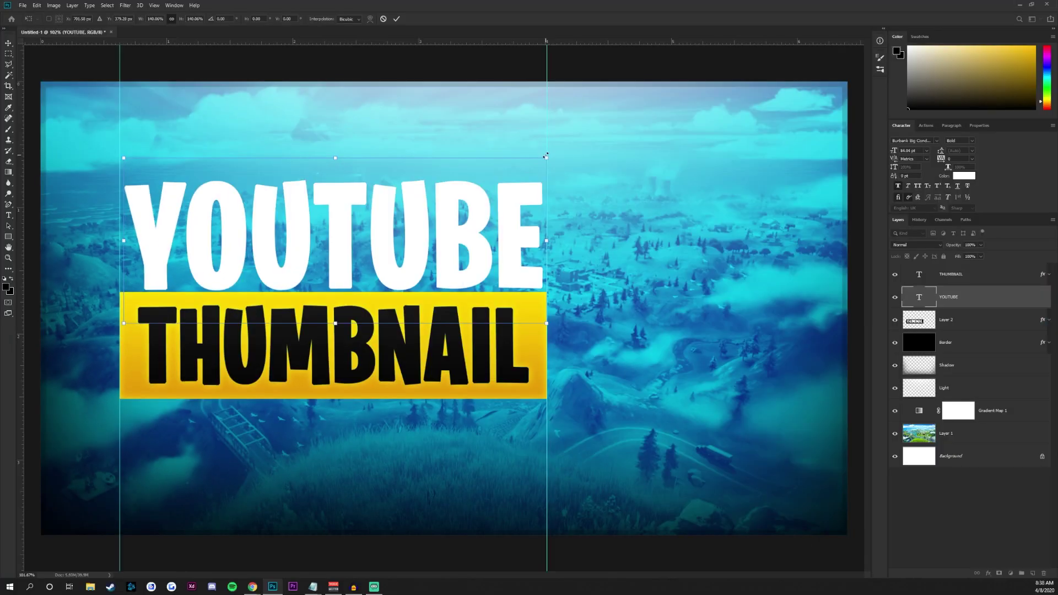
pyautogui.moveTo(545, 156); pyautogui.dragTo(548, 155)
pyautogui.press('Return')
# Step: Examine how the title and bar read with the thumbnail displayed at a very small size
pyautogui.hotkey('ctrl', '-')
pyautogui.hotkey('ctrl', '-')
pyautogui.hotkey('ctrl', '-')
pyautogui.hotkey('ctrl', '-')
pyautogui.hotkey('ctrl', '-')
pyautogui.hotkey('ctrl', '-')
pyautogui.hotkey('ctrl', '-')
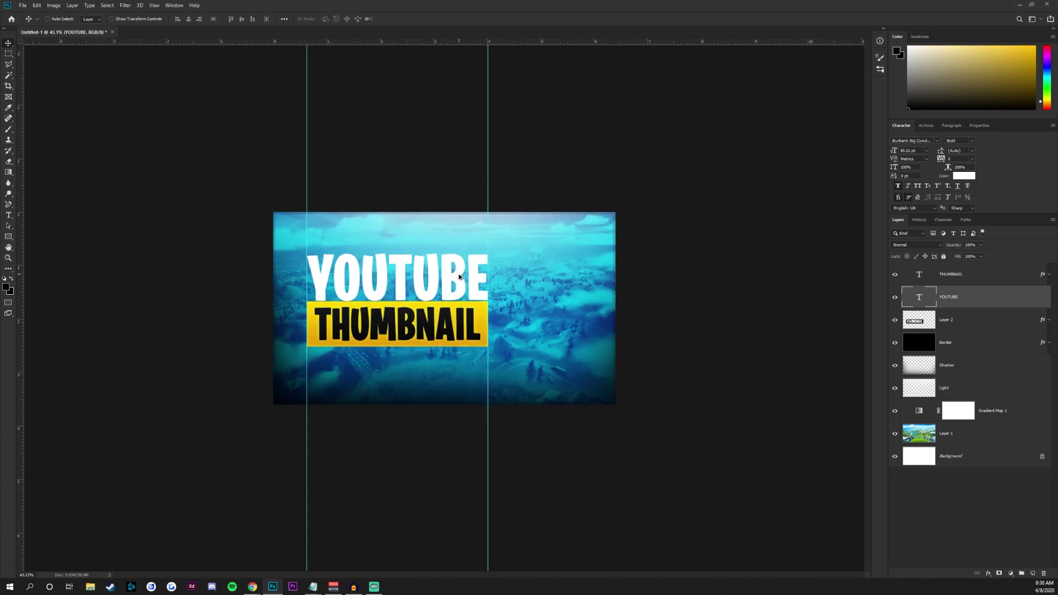
pyautogui.hotkey('ctrl', '+')
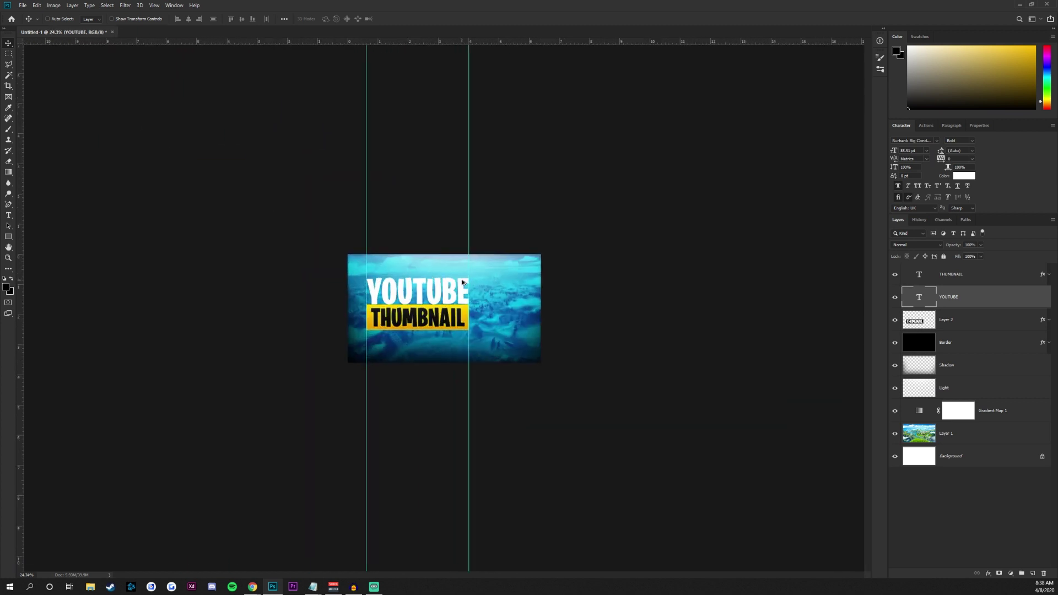
pyautogui.hotkey('ctrl', '0')
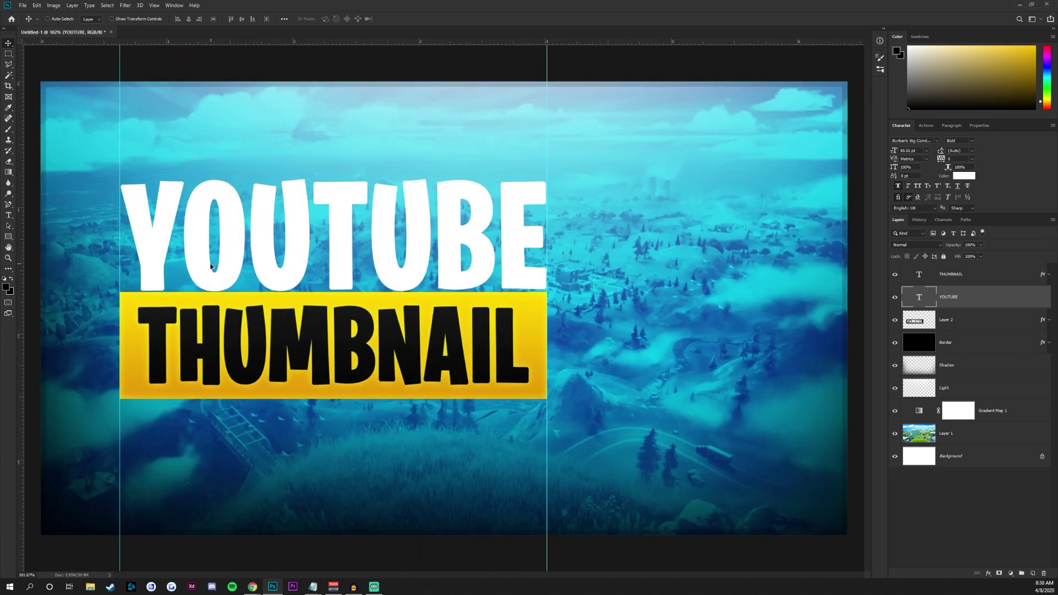
# Step: Adjust the YOUTUBE text's height so it sits directly on the yellow bar's upper edge, and remove both vertical guides
pyautogui.moveTo(331, 267); pyautogui.dragTo(333, 252)
pyautogui.scroll(-3, 297, 245)
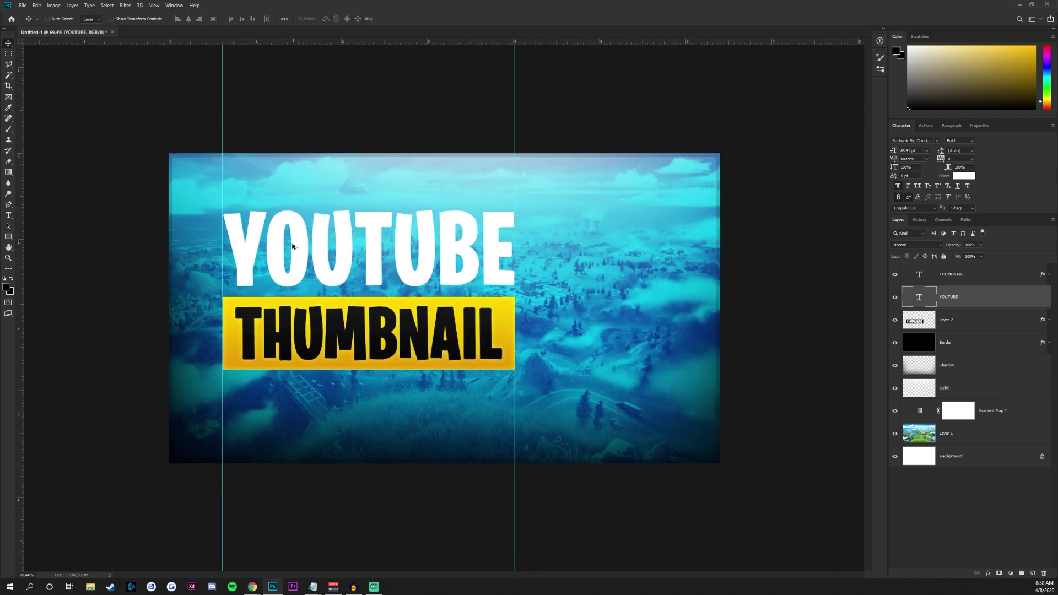
pyautogui.scroll(2, 347, 259)
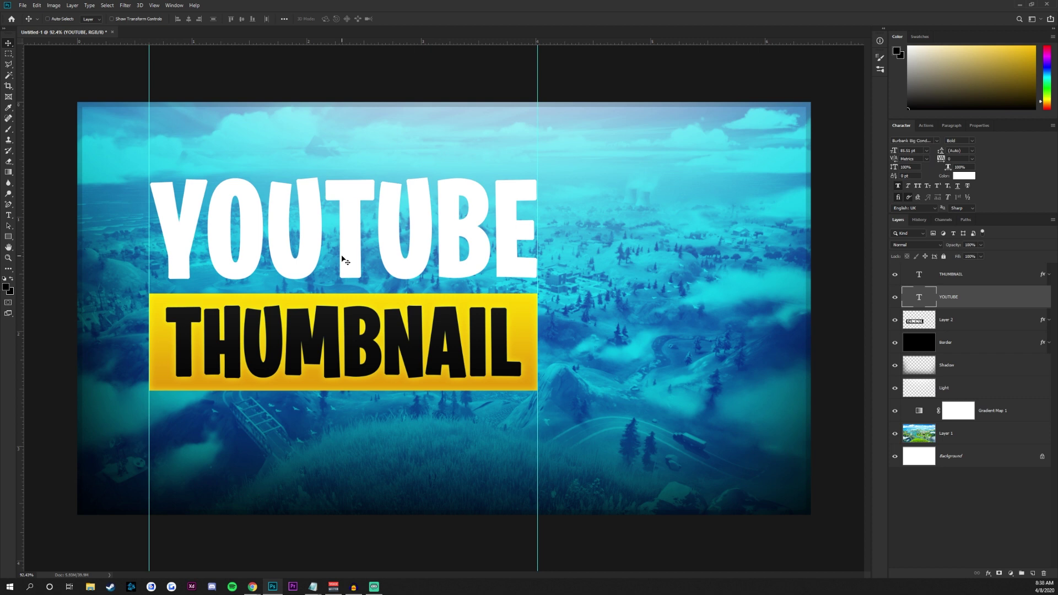
pyautogui.moveTo(342, 259); pyautogui.dragTo(344, 272)
pyautogui.moveTo(149, 177); pyautogui.dragTo(12, 171)
pyautogui.moveTo(538, 159); pyautogui.dragTo(21, 157)
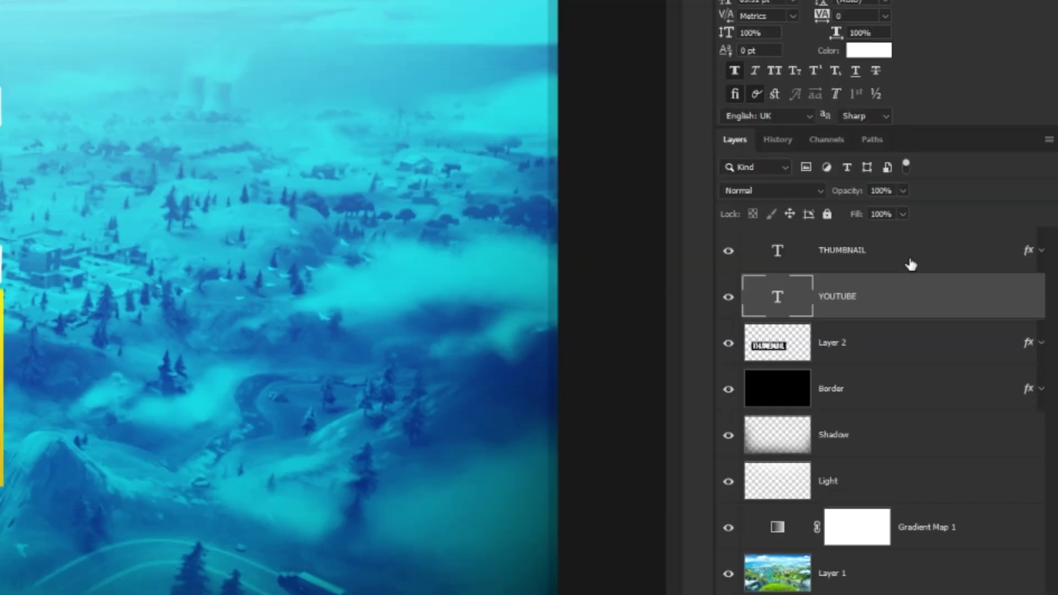
# Step: Group the THUMBNAIL, YOUTUBE and Layer 2 layers and rename the group as Text 1 group
pyautogui.click(984, 280)
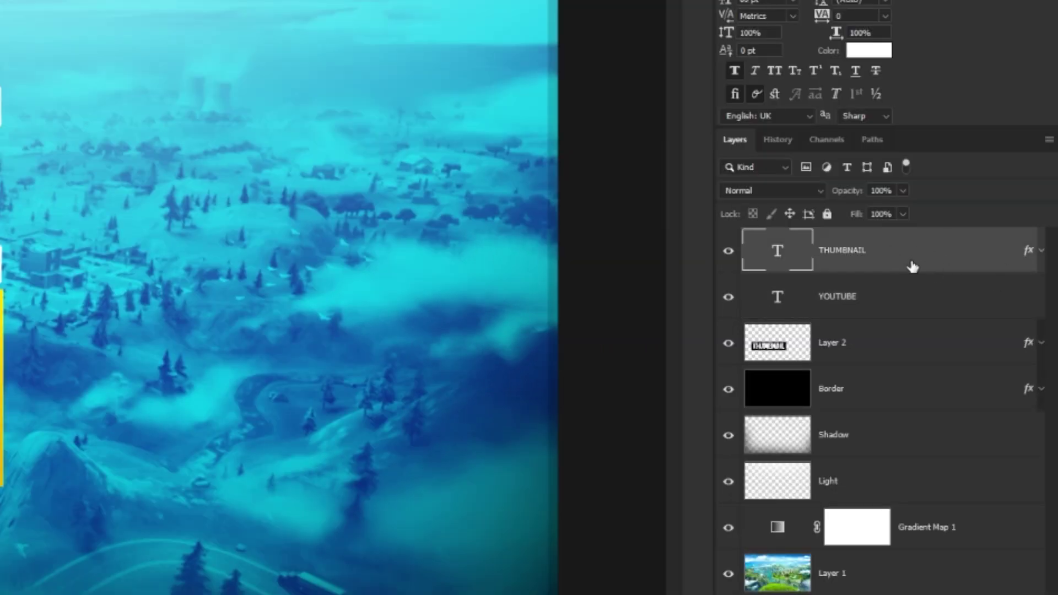
pyautogui.keyDown('shift'); pyautogui.click(909, 360); pyautogui.keyUp('shift')
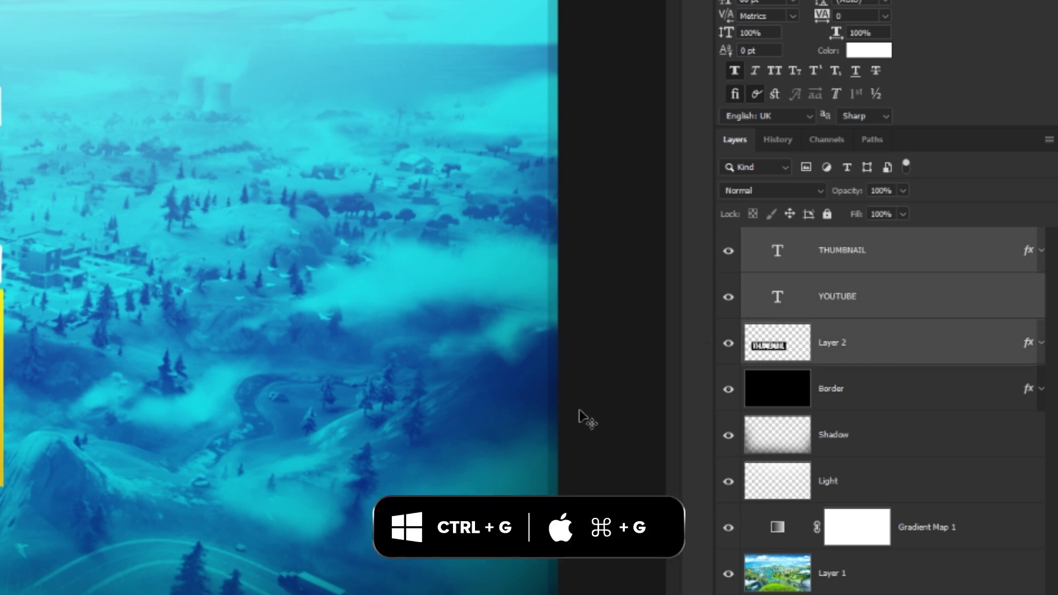
pyautogui.hotkey('ctrl', 'g')
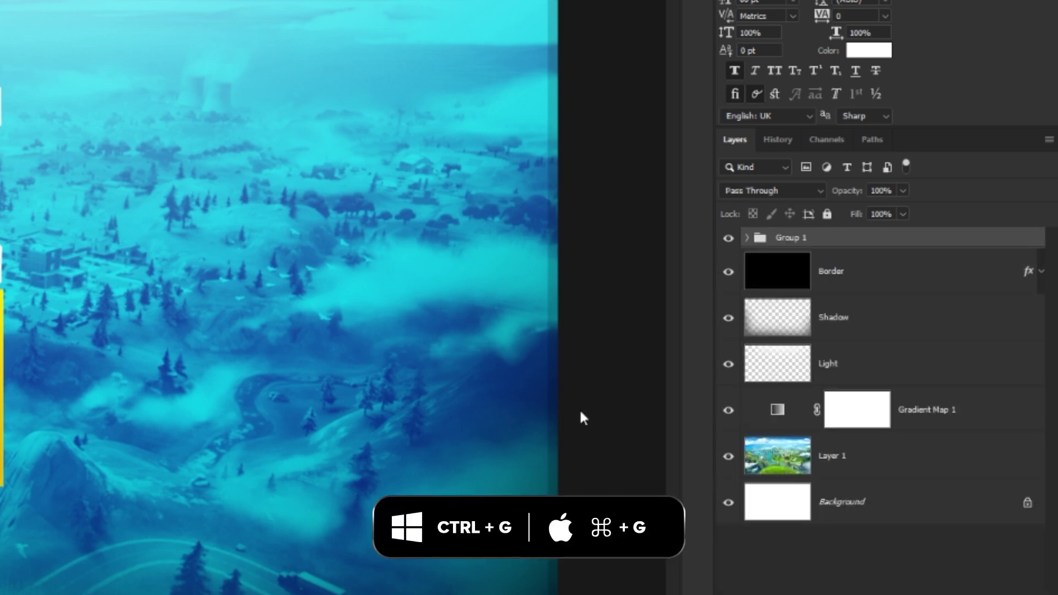
pyautogui.doubleClick(801, 243)
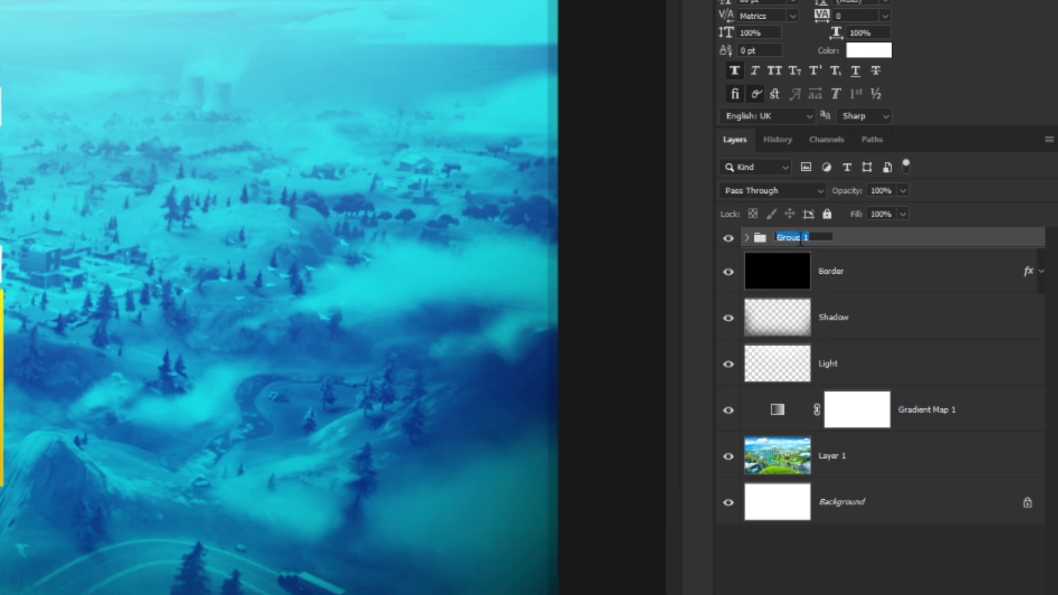
pyautogui.write('Text 1 grou')
pyautogui.press('Return')
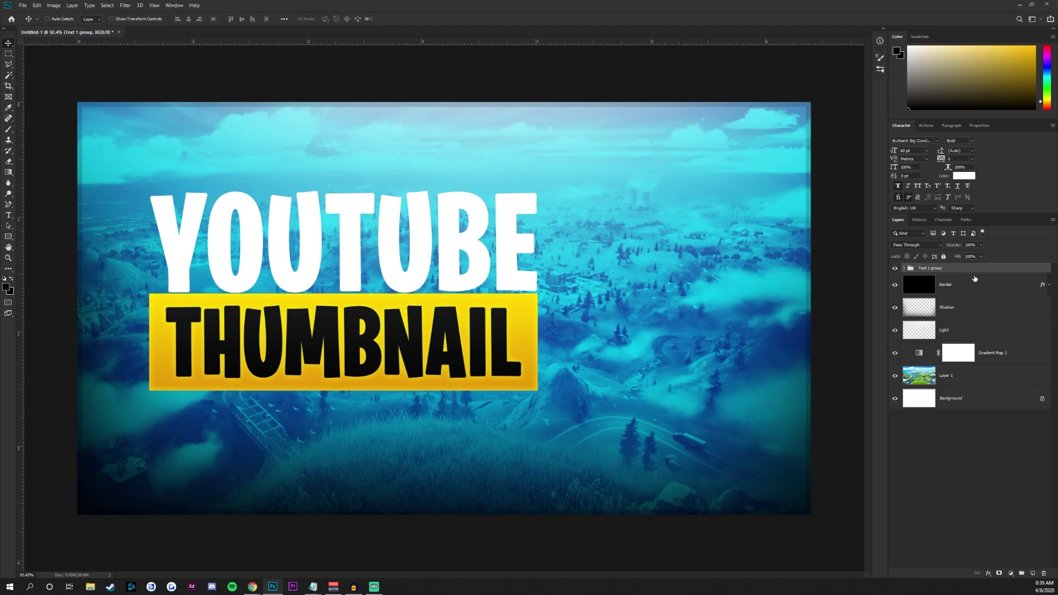
# Step: Centre the Text 1 group horizontally and vertically on the canvas, and clear the selection
pyautogui.hotkey('ctrl', 'a')
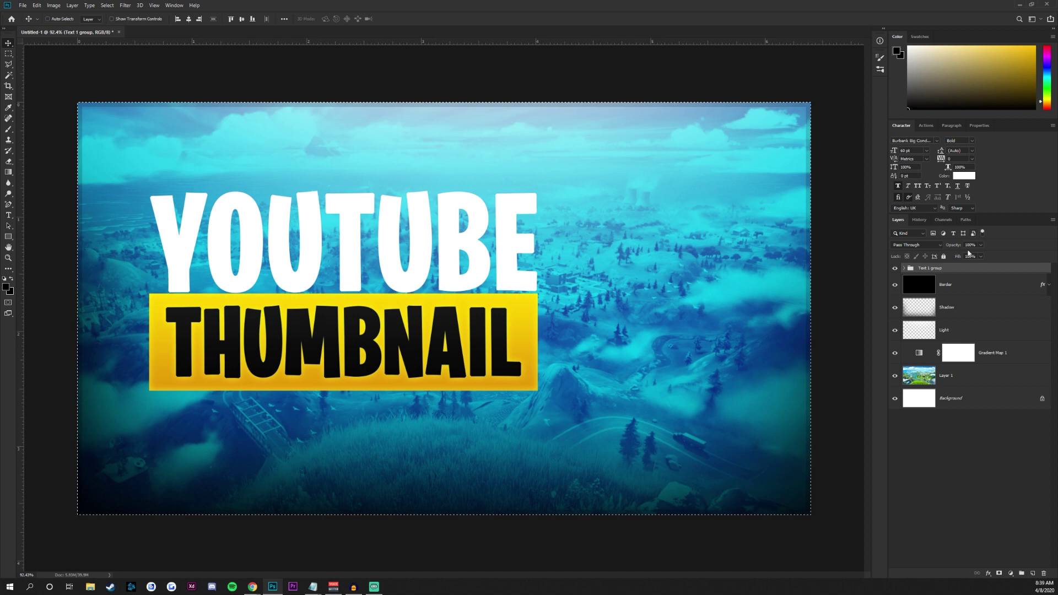
pyautogui.click(189, 19)
pyautogui.click(241, 19)
pyautogui.hotkey('ctrl', 'd')
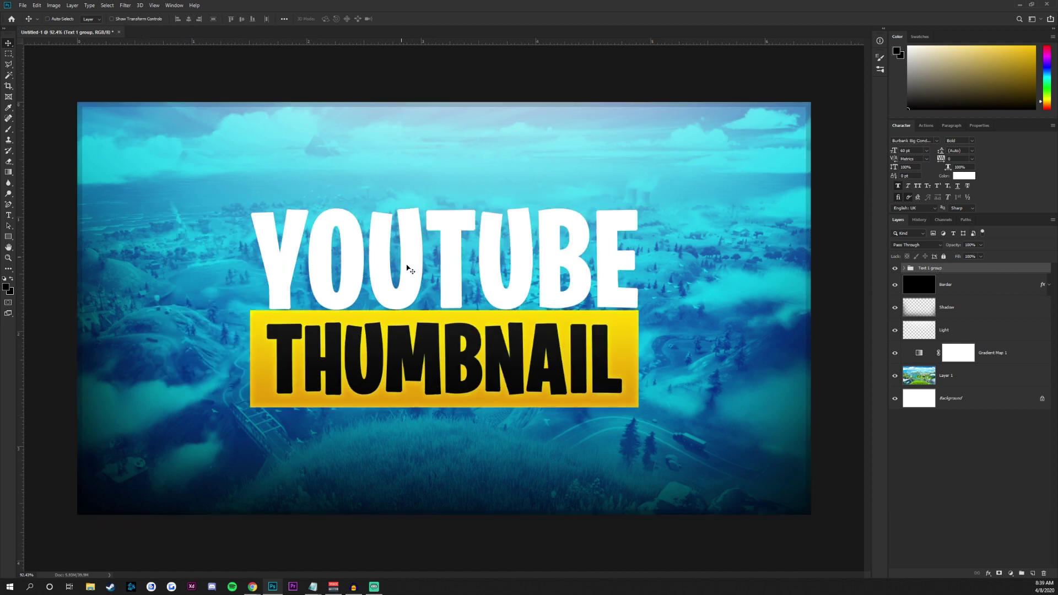
# Step: Move the YOUTUBE text up slightly inside its group to leave a small gap above the yellow bar
pyautogui.scroll(-3, 341, 237)
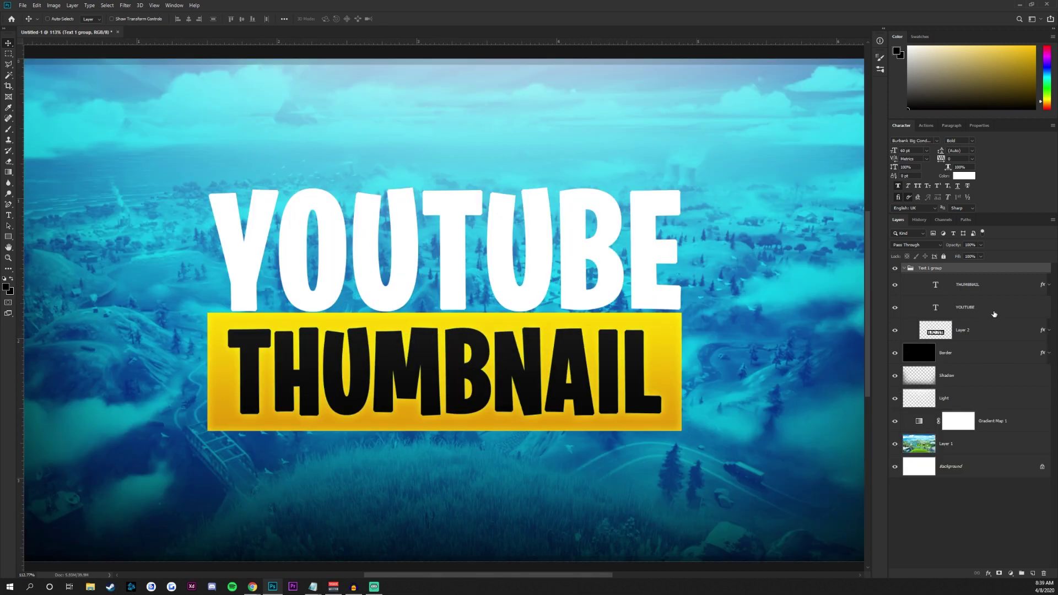
pyautogui.click(994, 314)
pyautogui.moveTo(463, 252); pyautogui.dragTo(463, 239)
pyautogui.hotkey('ctrl', '-')
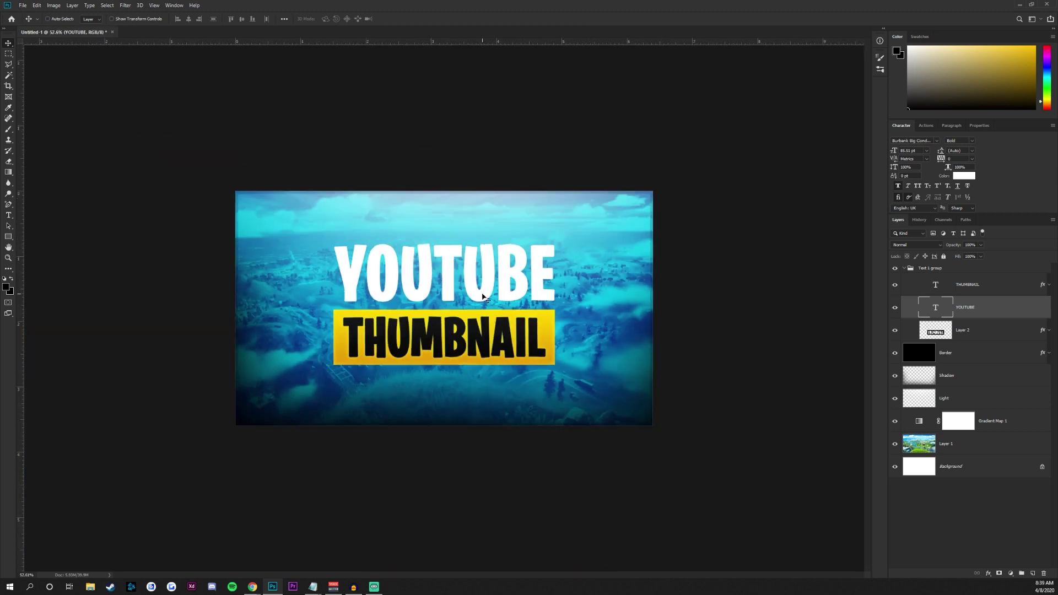
# Step: Centre the whole Text 1 group vertically on the canvas again, and clear the selection
pyautogui.click(941, 270)
pyautogui.hotkey('ctrl', 'a')
pyautogui.click(242, 19)
pyautogui.hotkey('ctrl', 'd')
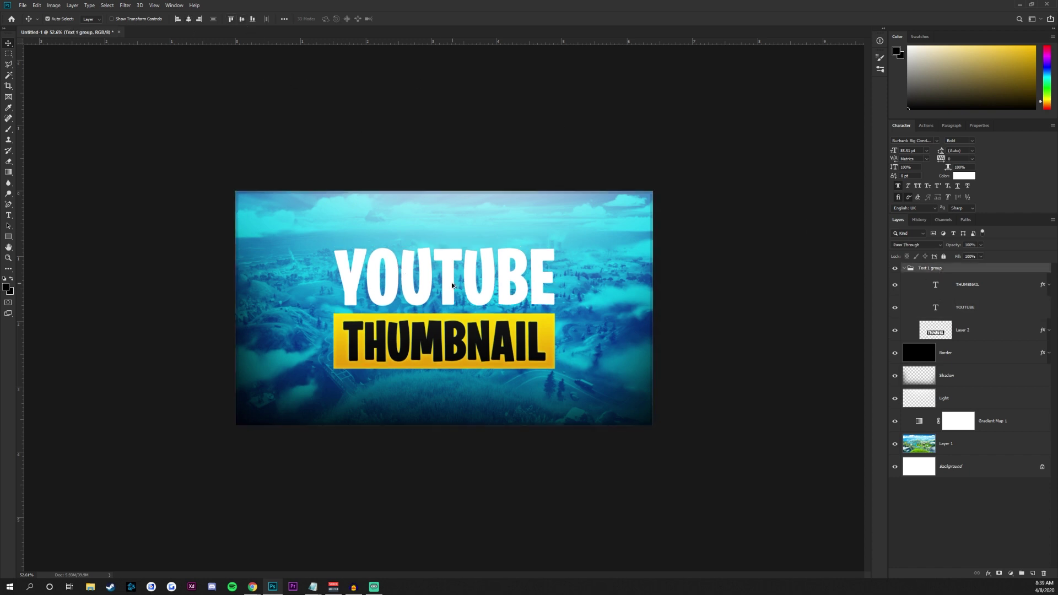
pyautogui.scroll(3, 436, 302)
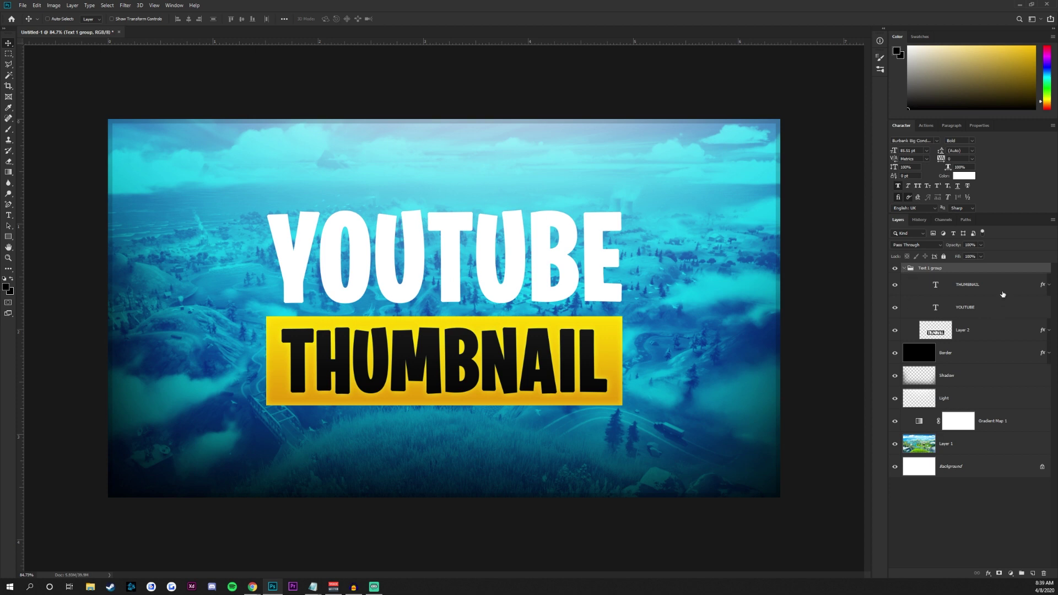
# Step: Add a Gradient Overlay to the YOUTUBE text using the light silver and white striped gradient preset
pyautogui.doubleClick(999, 309)
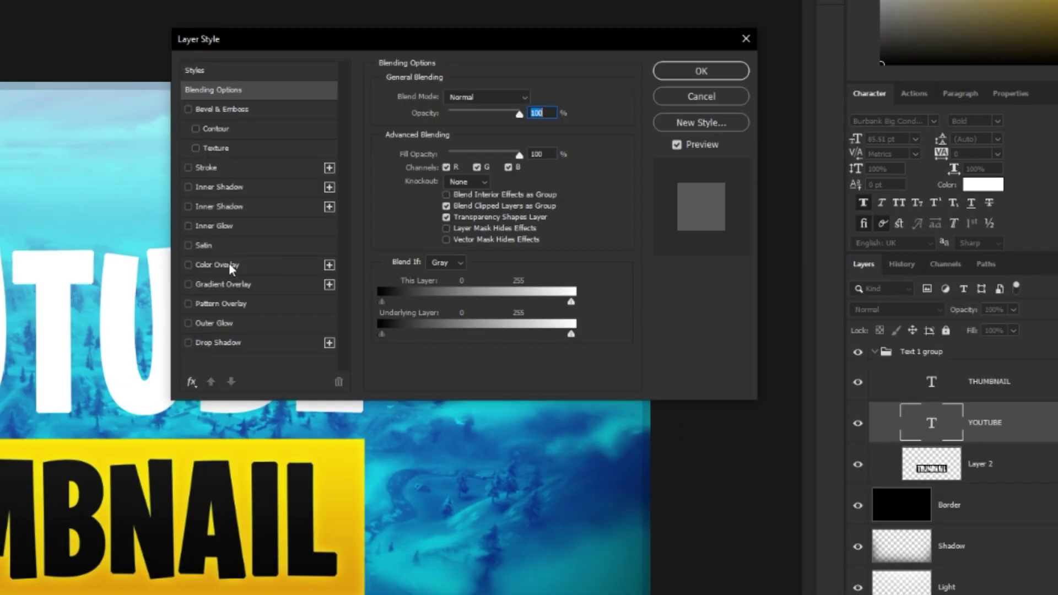
pyautogui.click(246, 284)
pyautogui.click(472, 131)
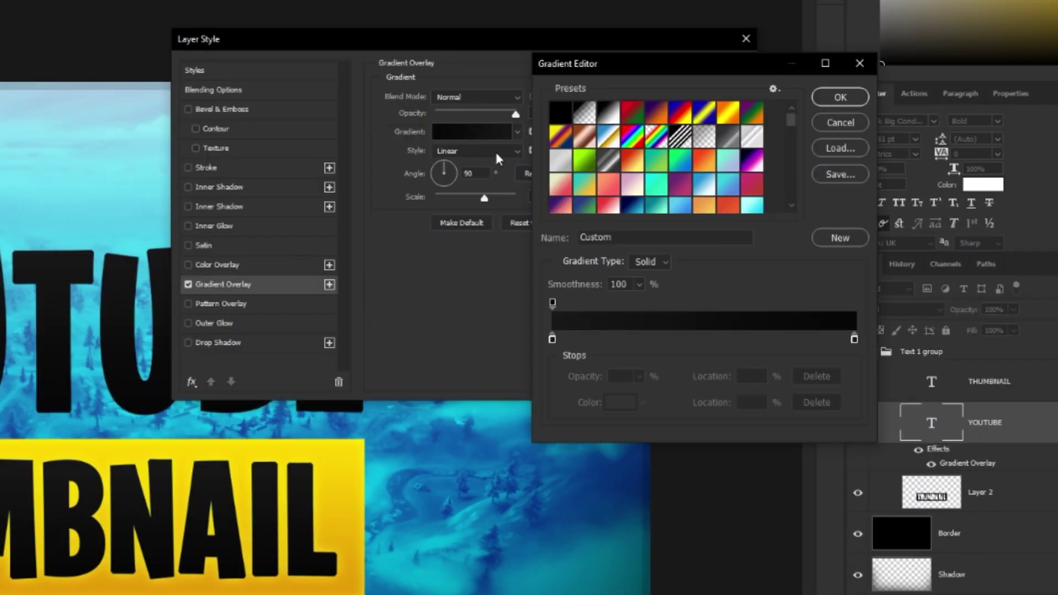
pyautogui.click(759, 137)
pyautogui.click(836, 102)
# Step: Lower the silver Gradient Overlay's opacity so the YOUTUBE text keeps only a subtle sheen, and apply the layer style
pyautogui.click(468, 133)
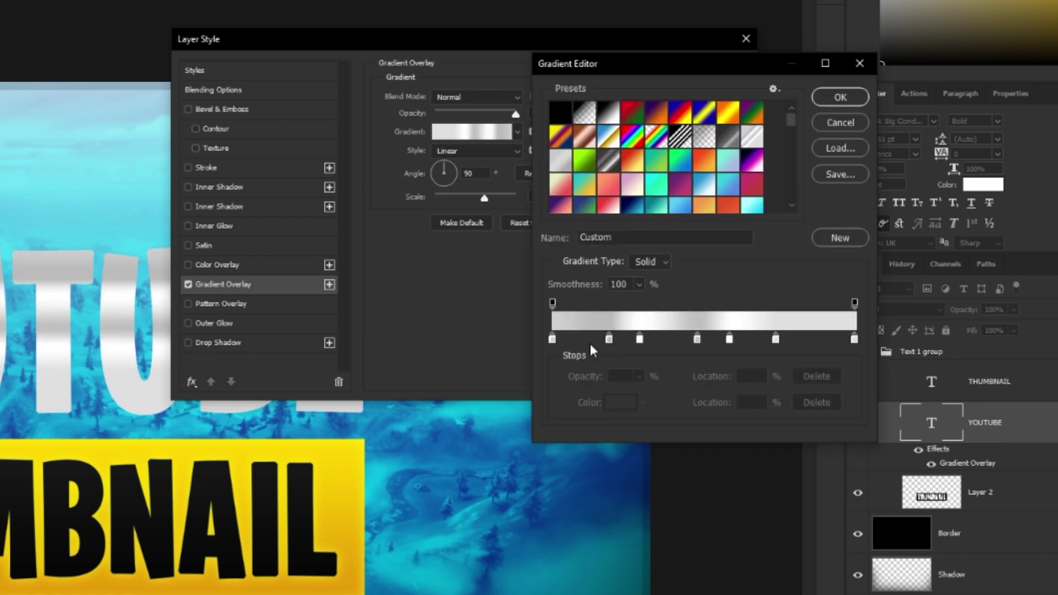
pyautogui.click(836, 103)
pyautogui.moveTo(515, 114); pyautogui.dragTo(453, 114)
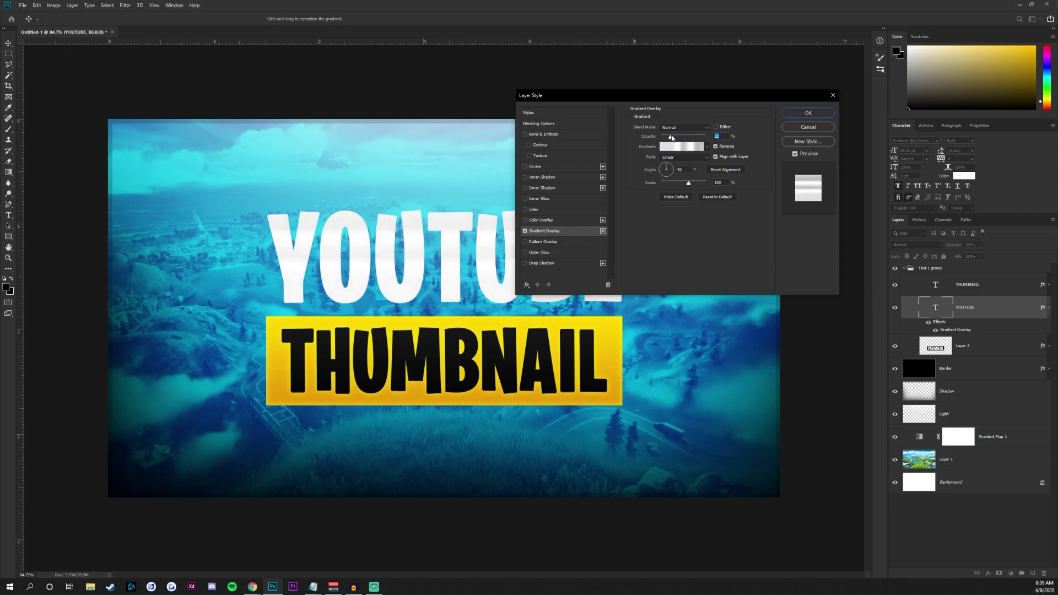
pyautogui.click(807, 113)
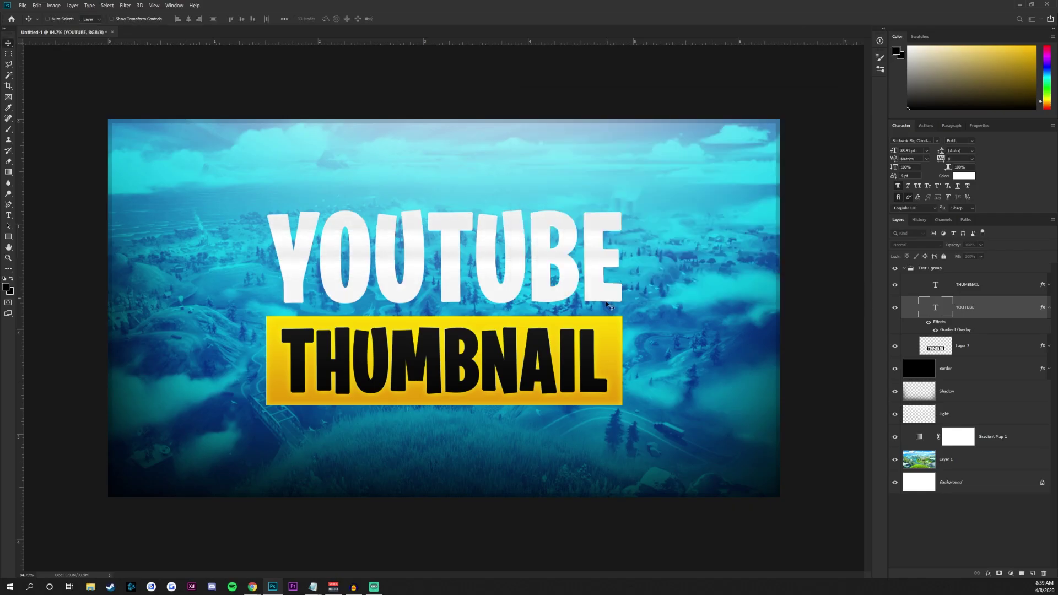
pyautogui.scroll(-3, 426, 305)
pyautogui.scroll(2, 426, 304)
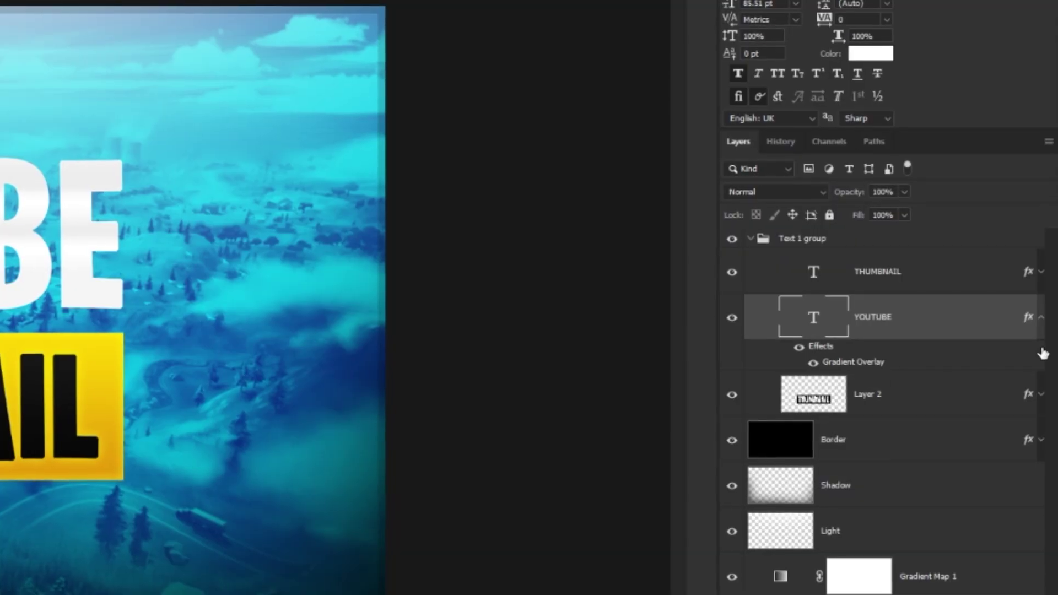
# Step: Collapse and duplicate the Text 1 group, and merge the duplicate into a single layer
pyautogui.click(748, 238)
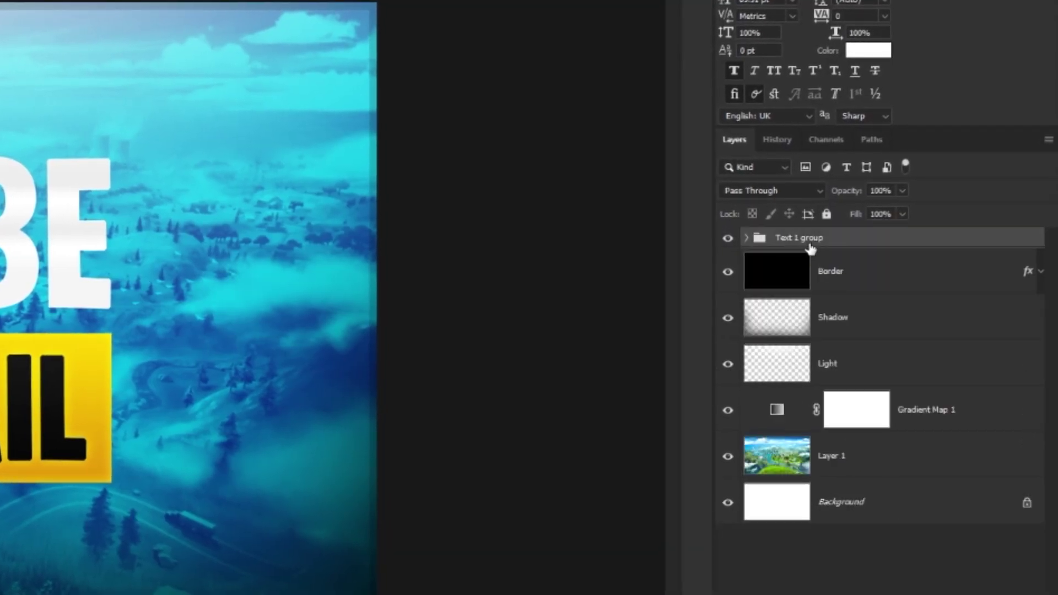
pyautogui.moveTo(810, 249); pyautogui.dragTo(821, 237)
pyautogui.rightClick(855, 268)
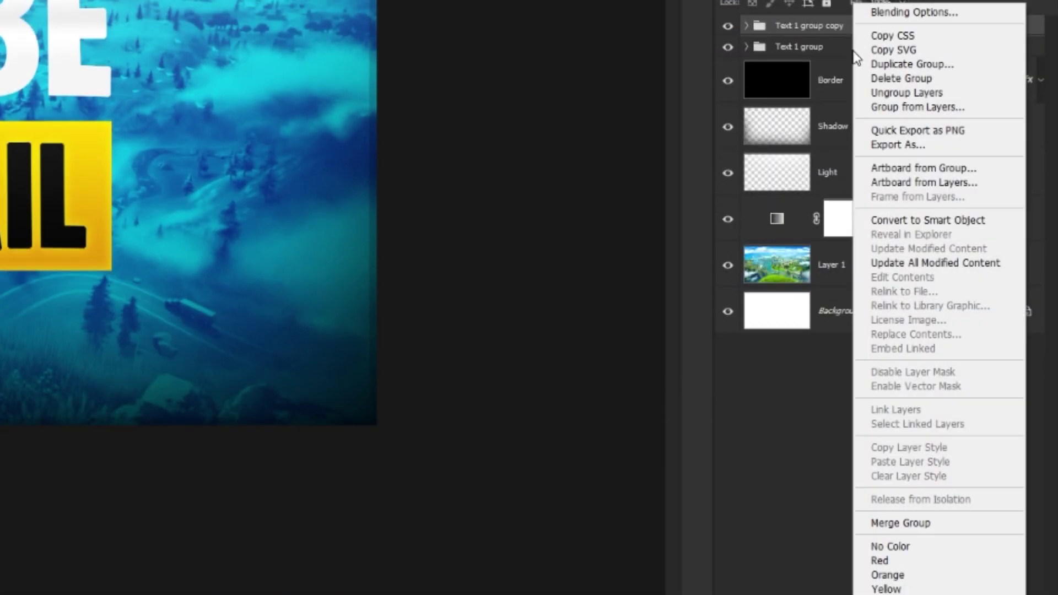
pyautogui.click(924, 519)
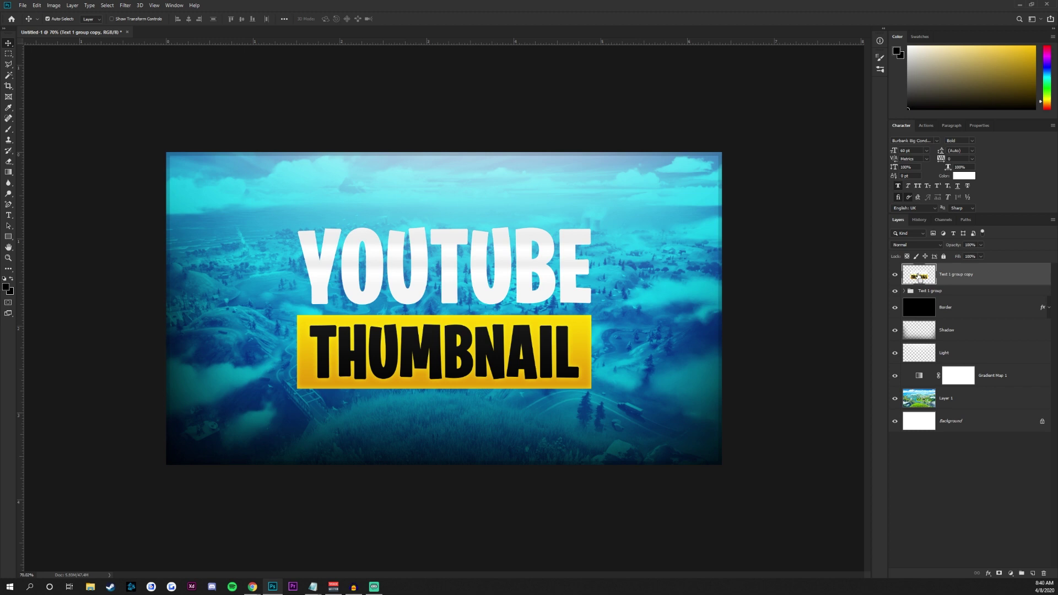
# Step: Load the merged title copy's outline as a selection and add a new empty layer directly beneath that copy
pyautogui.keyDown('ctrl'); pyautogui.click(919, 276); pyautogui.keyUp('ctrl')
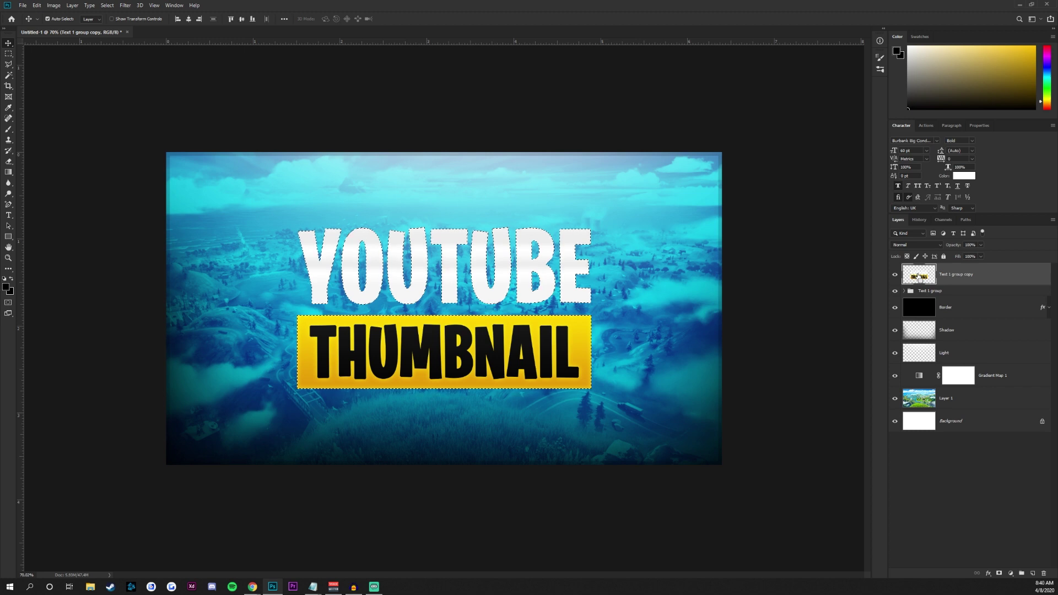
pyautogui.click(1031, 573)
pyautogui.moveTo(937, 274); pyautogui.dragTo(937, 302)
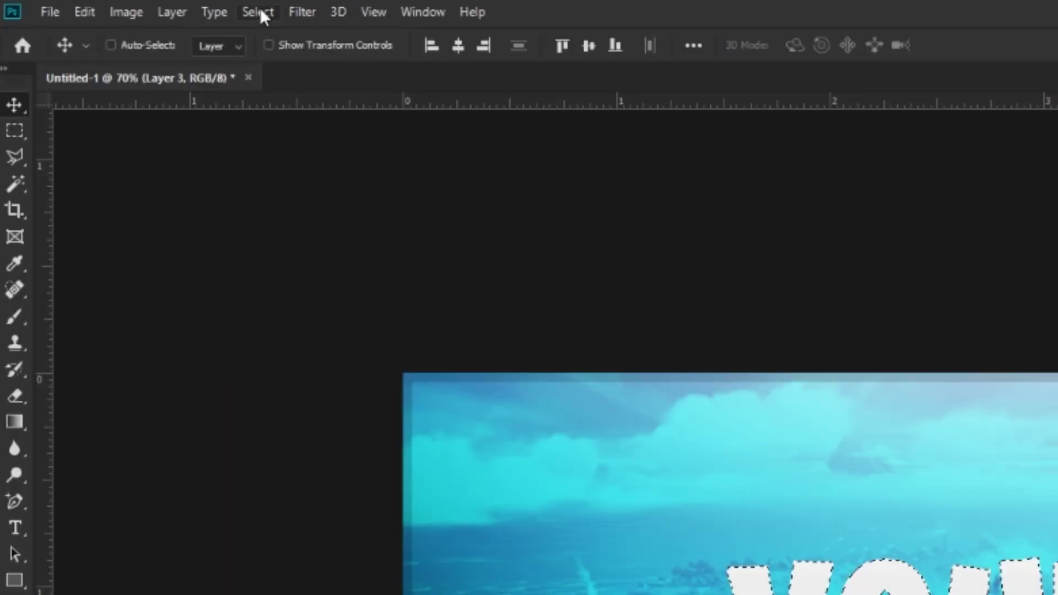